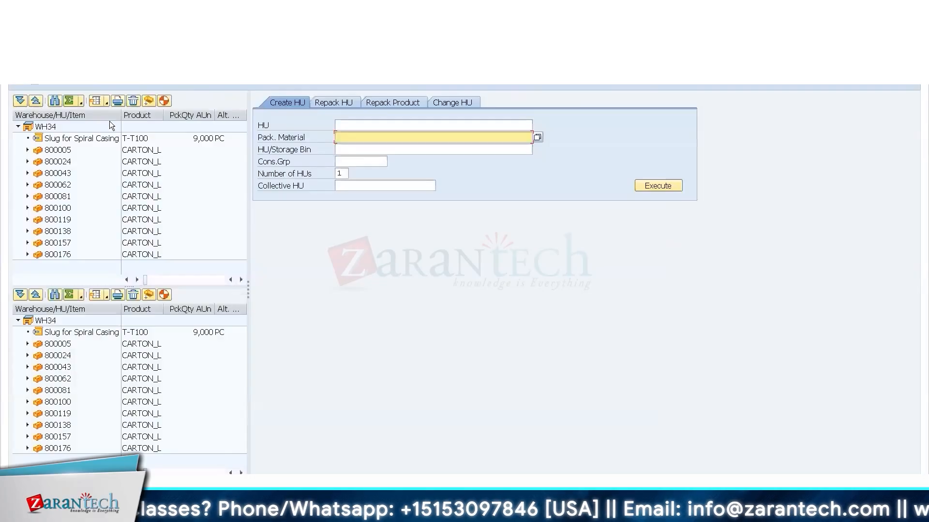
# - Expand handling unit 800005 and its nested handling unit 800006 to inspect the packed contents
pyautogui.click(62, 151)
pyautogui.click(27, 150)
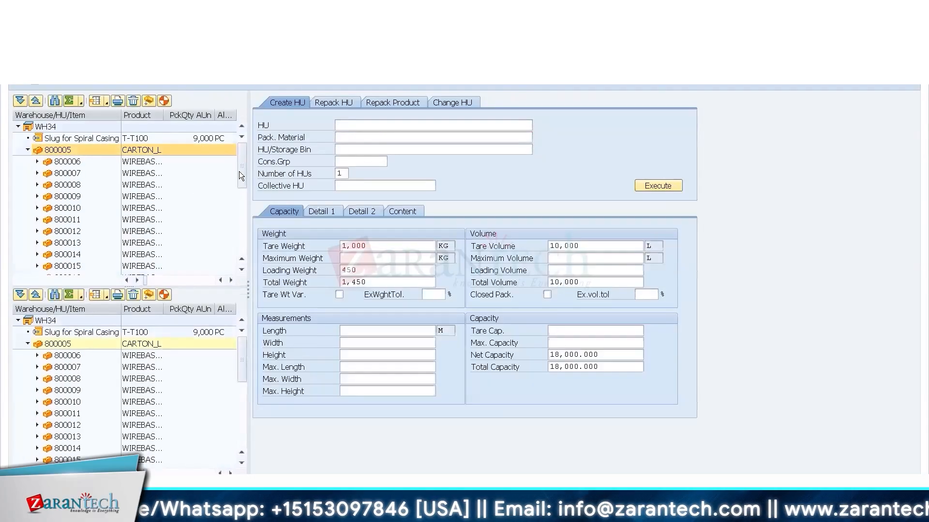
pyautogui.moveTo(239, 172)
pyautogui.mouseDown()
pyautogui.moveTo(247, 232)
pyautogui.moveTo(245, 156)
pyautogui.mouseUp()
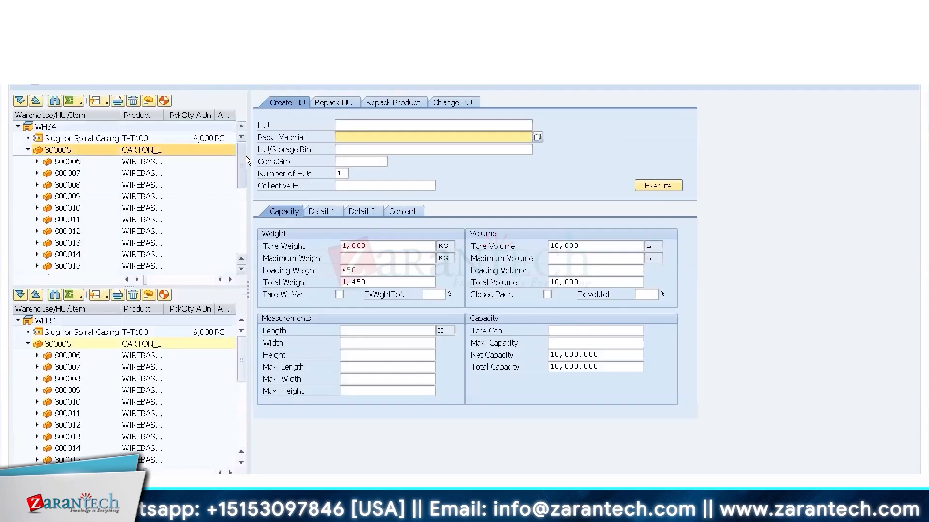
pyautogui.click(37, 162)
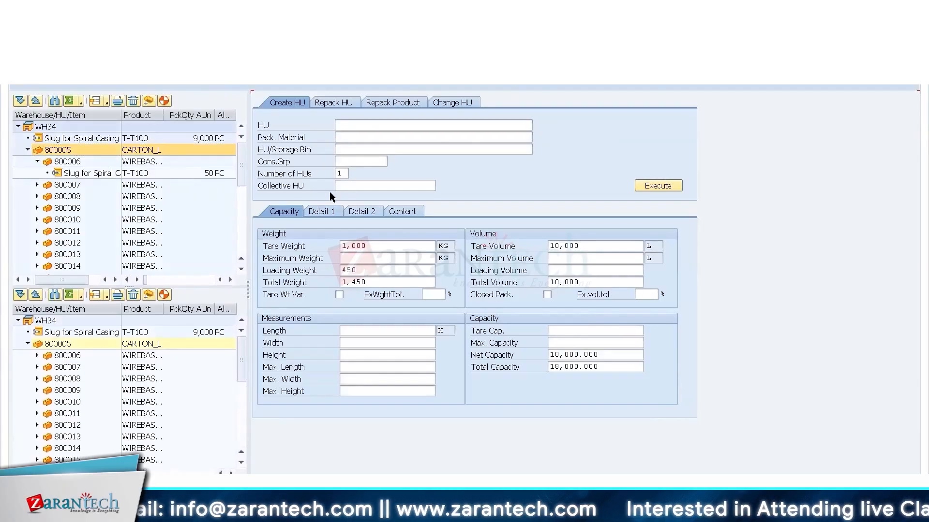
# - Open the packaging specification assigned to handling unit 800005 and review its determination and packing levels
pyautogui.click(323, 212)
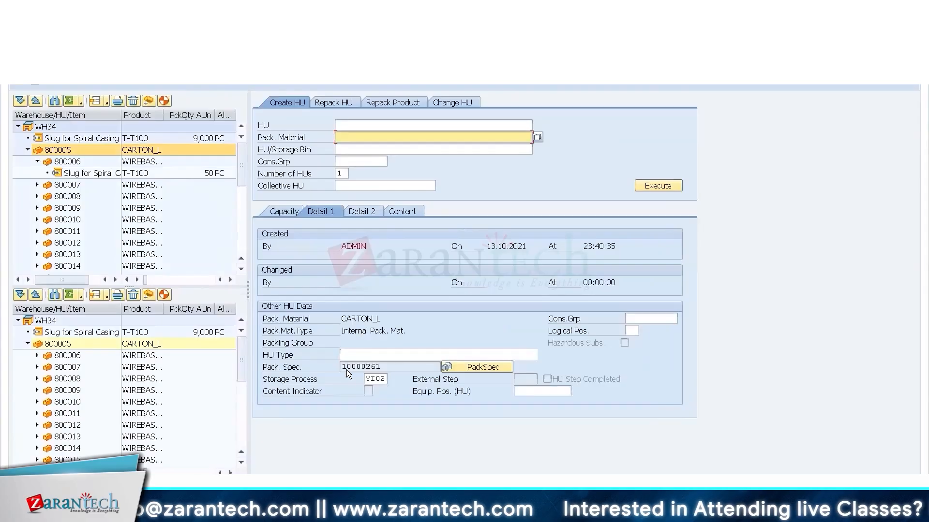
pyautogui.moveTo(393, 371); pyautogui.dragTo(319, 365)
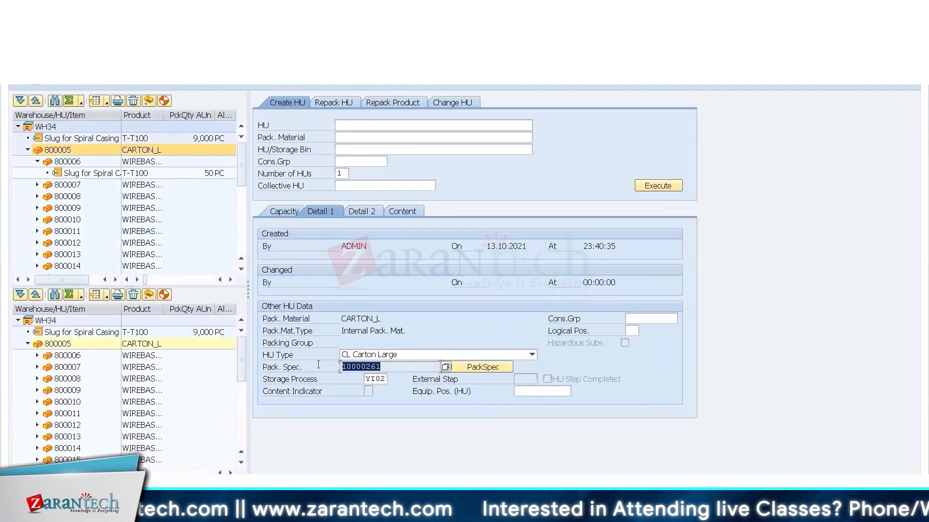
pyautogui.click(477, 367)
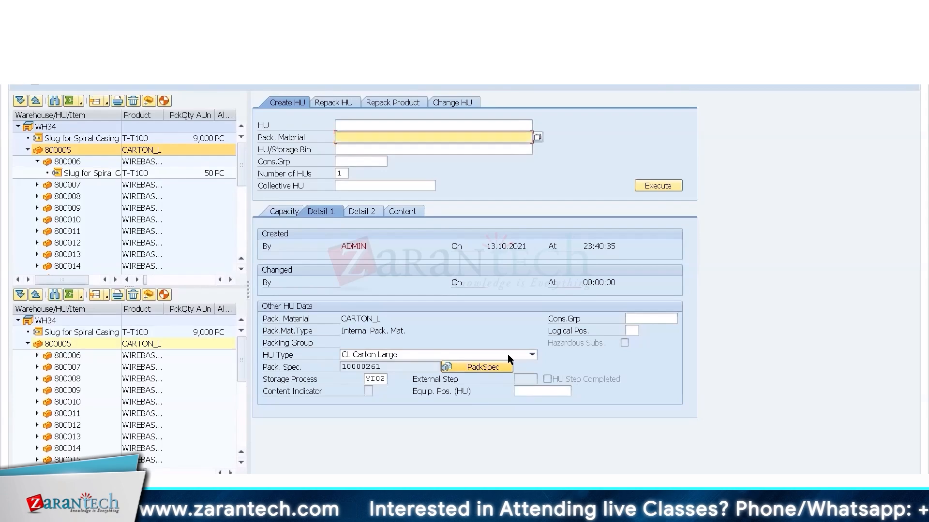
pyautogui.click(471, 367)
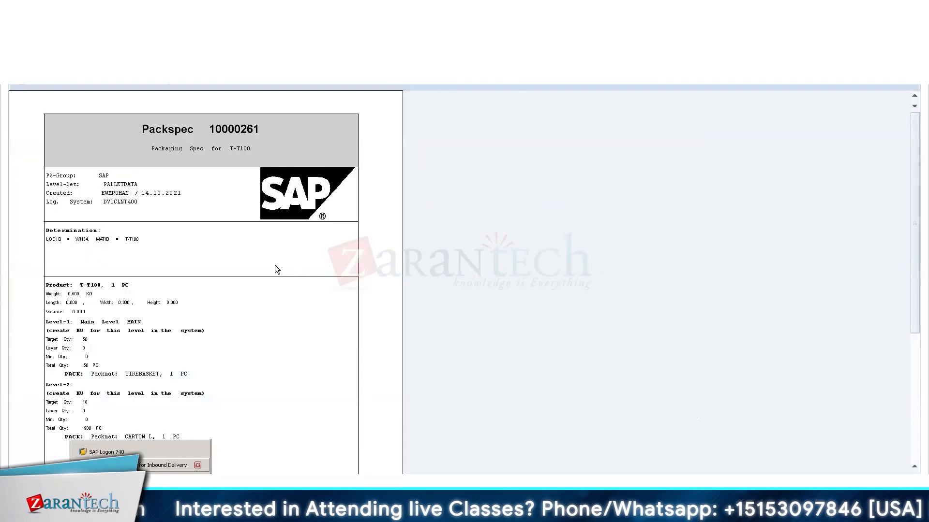
pyautogui.scroll(-3, 274, 266)
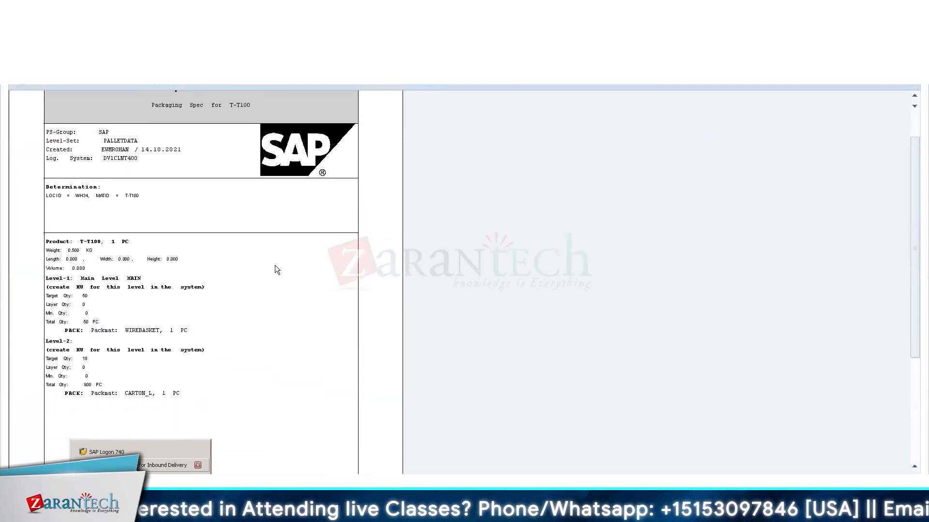
pyautogui.scroll(-3, 274, 266)
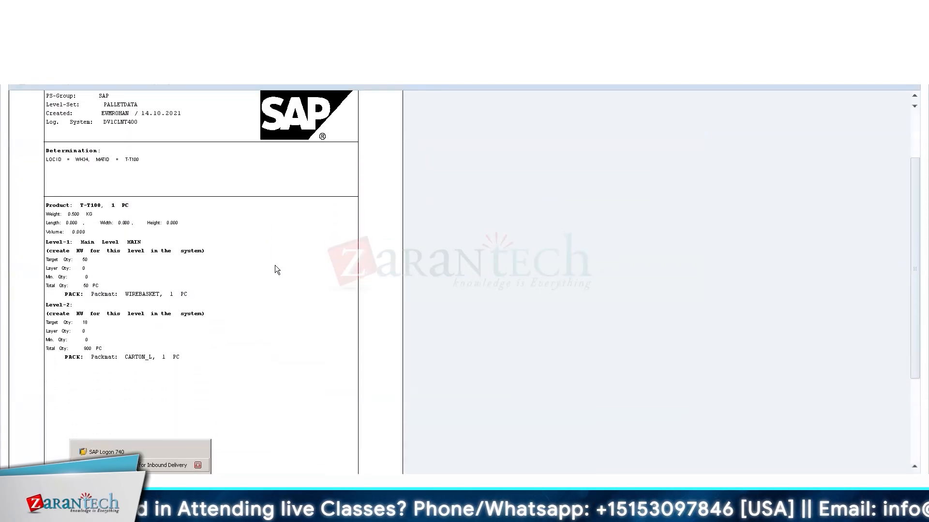
pyautogui.scroll(-2, 276, 269)
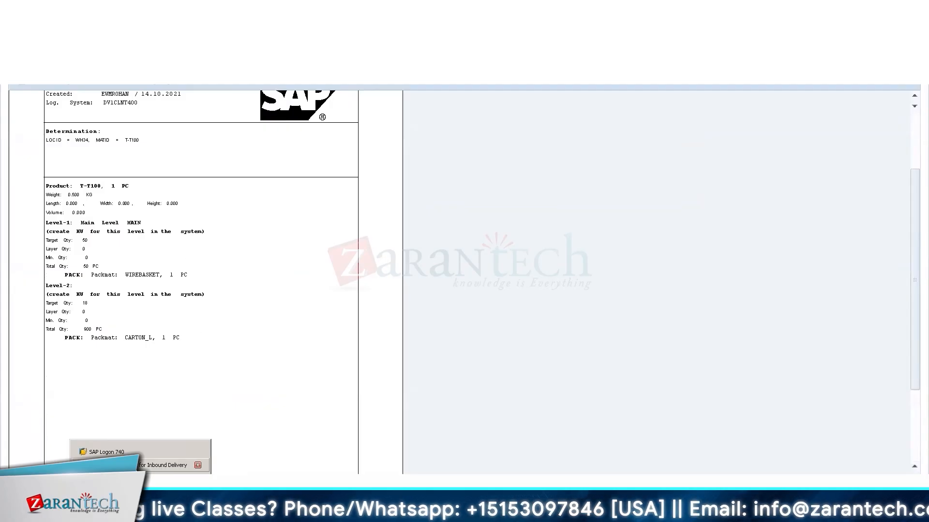
pyautogui.click(198, 465)
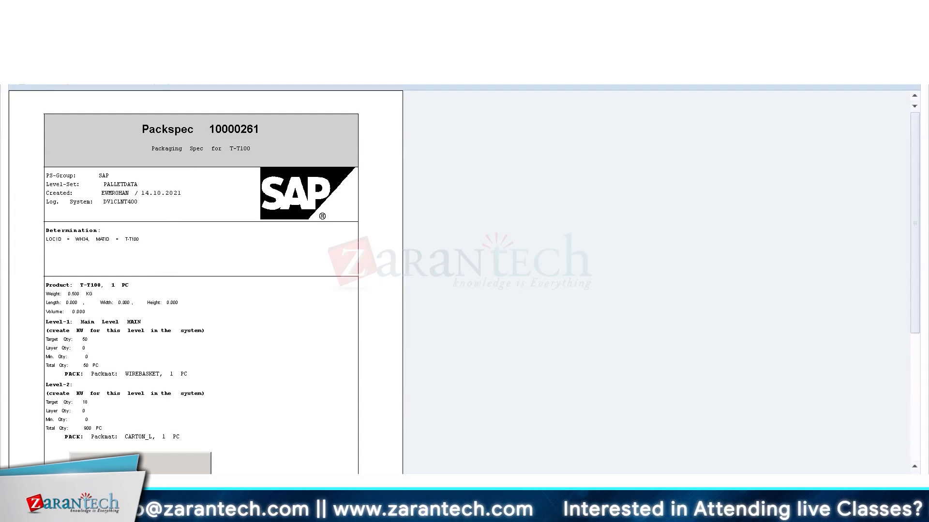
pyautogui.press('F3')
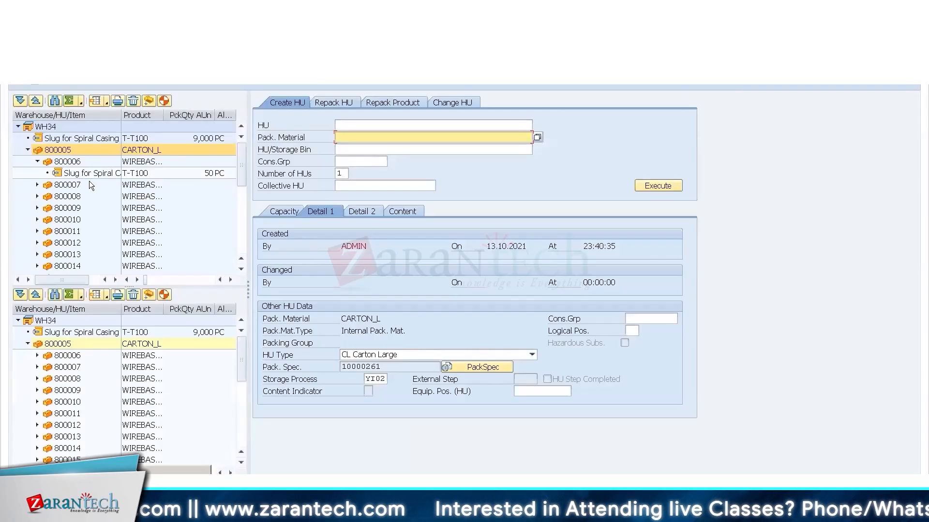
# - Return from the handling unit packing view to the inbound delivery and try to post its goods receipt
pyautogui.click(38, 161)
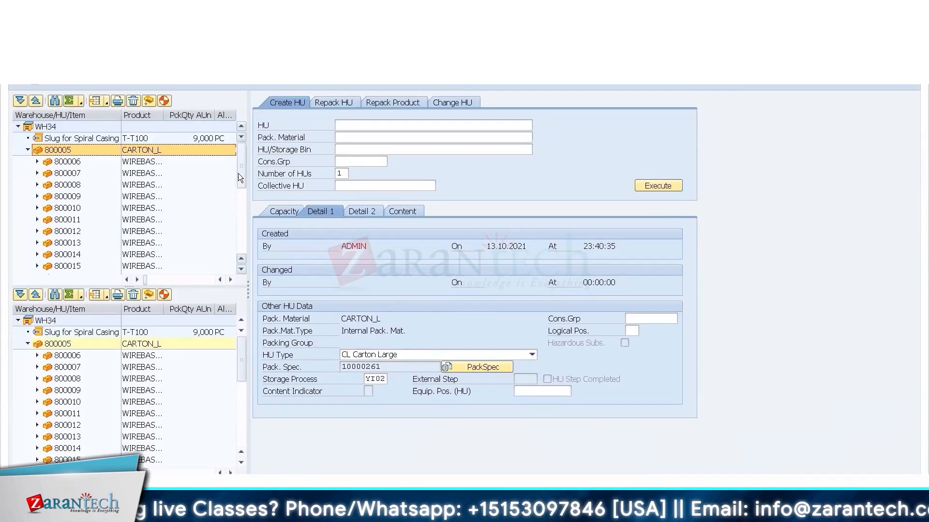
pyautogui.moveTo(238, 173); pyautogui.dragTo(241, 153)
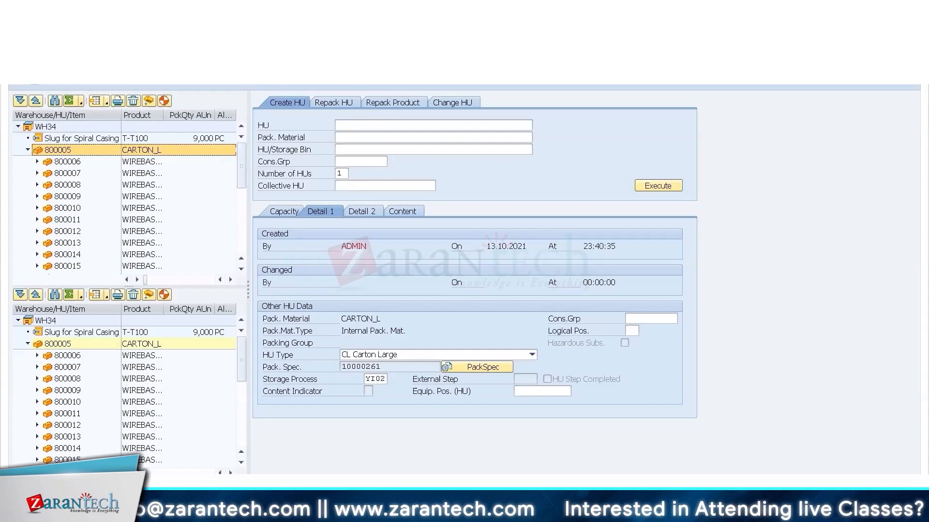
pyautogui.press('F3')
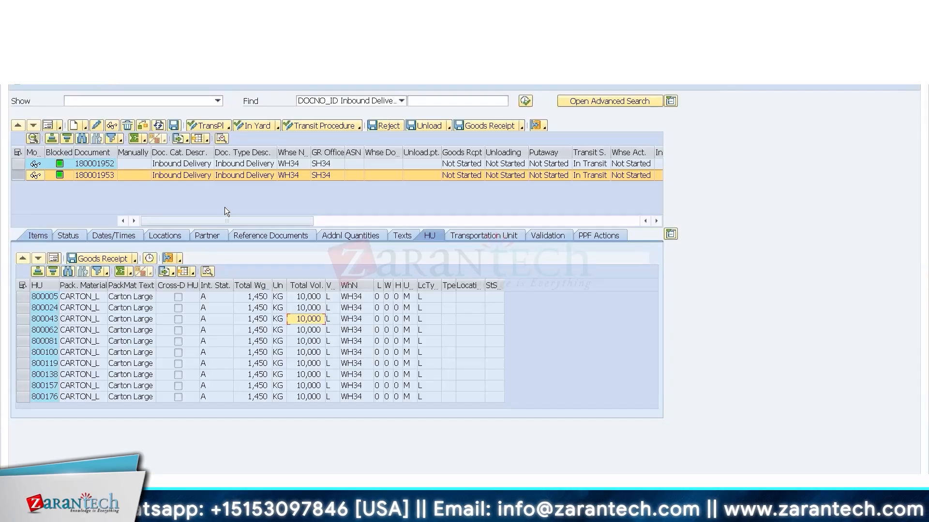
pyautogui.click(486, 129)
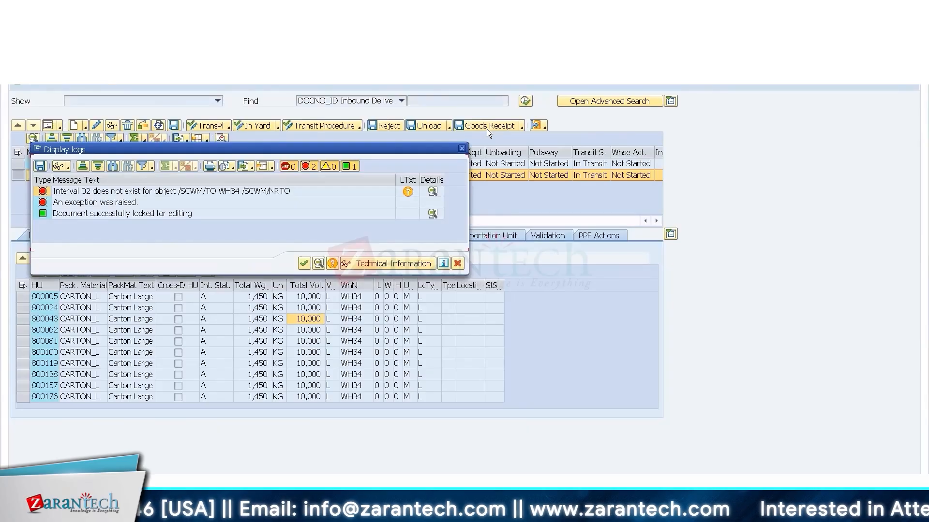
pyautogui.press('Return')
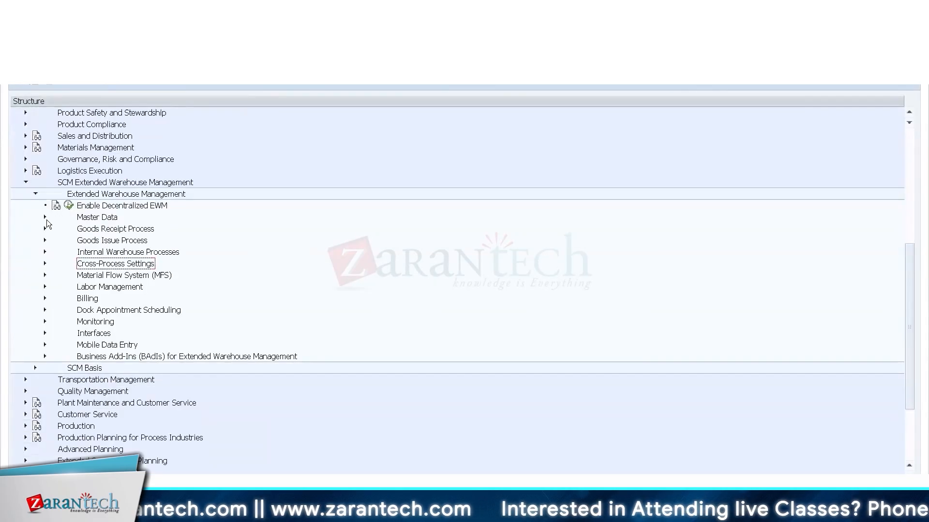
# - In the EWM master data customizing, copy the number range intervals for warehouse tasks and warehouse documents from warehouse 1710 to WH34
pyautogui.click(44, 217)
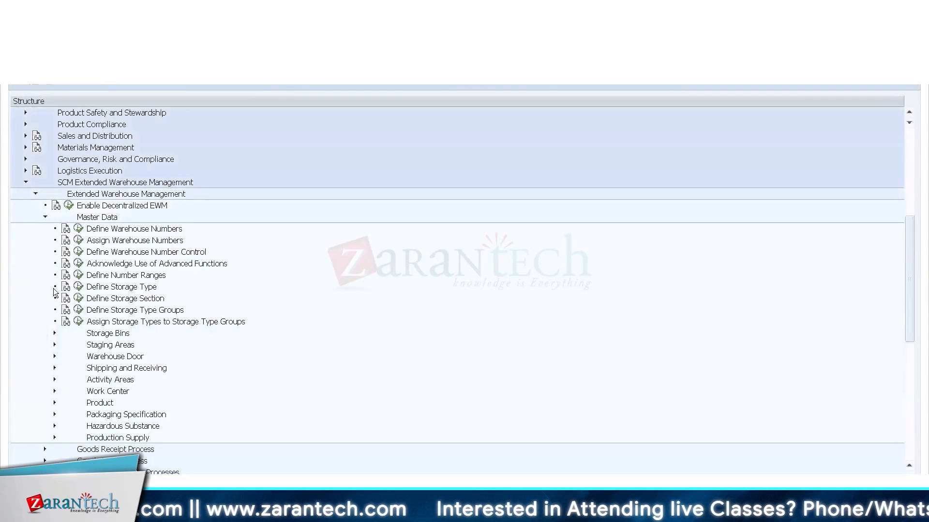
pyautogui.click(78, 276)
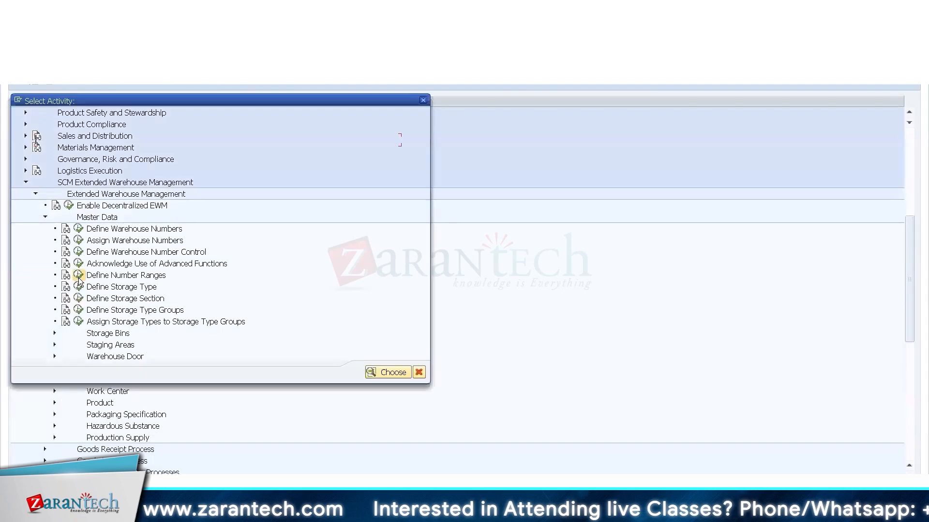
pyautogui.doubleClick(160, 142)
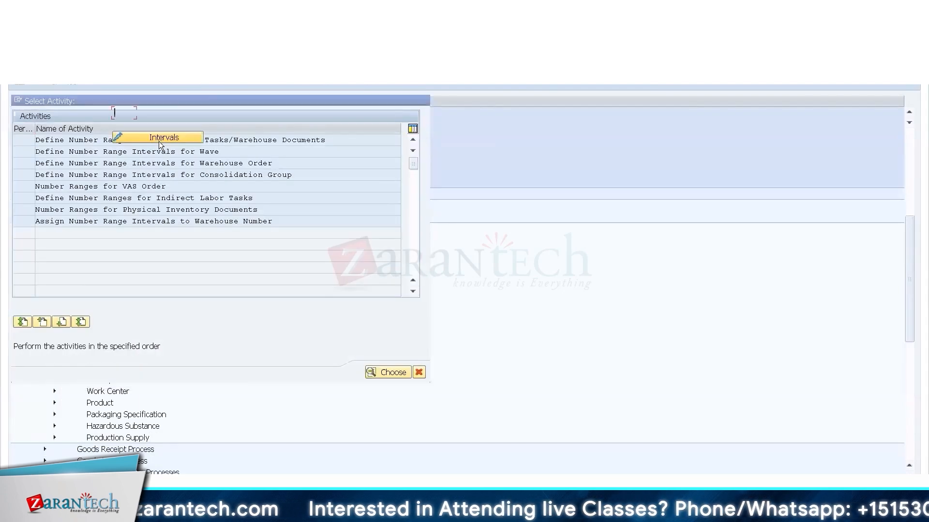
pyautogui.click(37, 84)
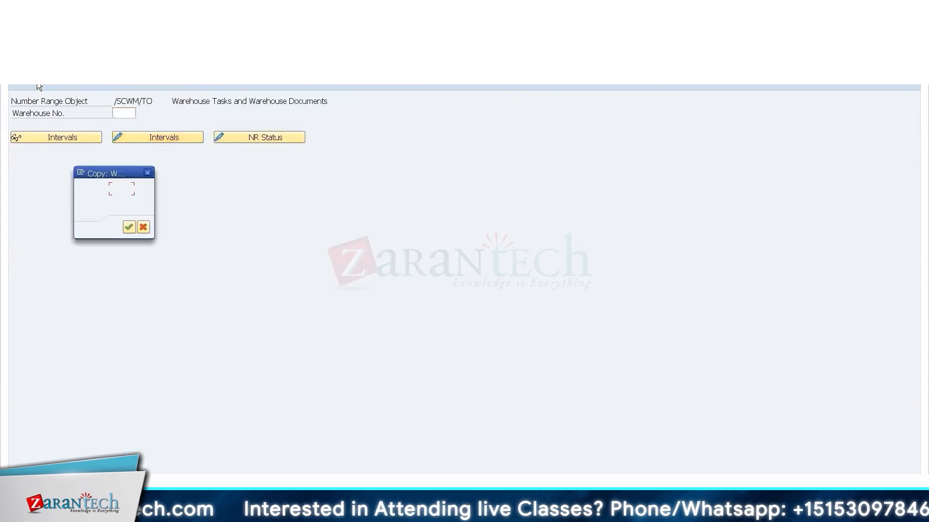
pyautogui.press('Down')
pyautogui.press('Return')
pyautogui.press('Tab')
pyautogui.press('Down')
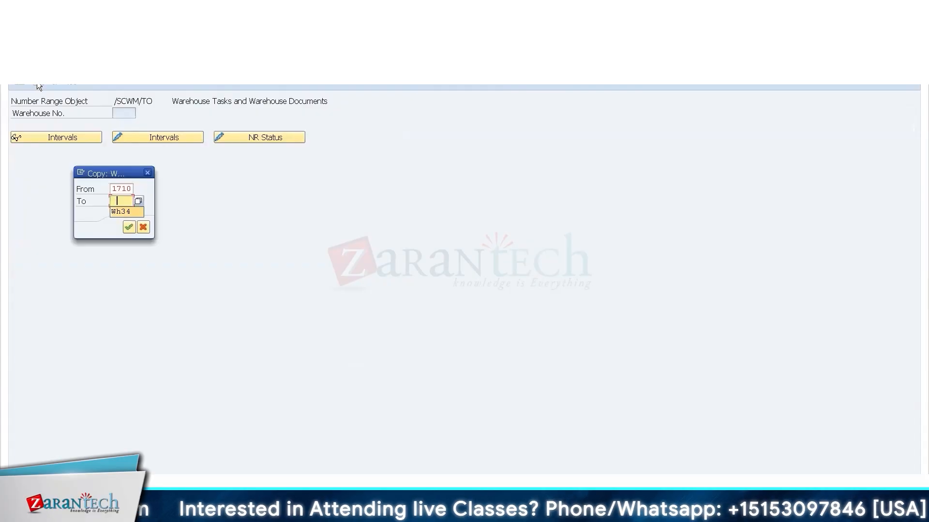
pyautogui.press('Return')
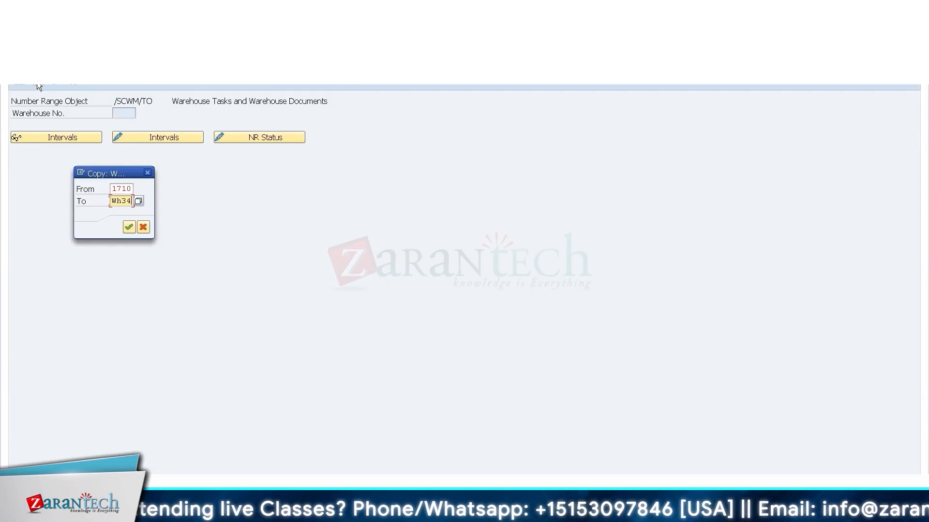
pyautogui.press('Return')
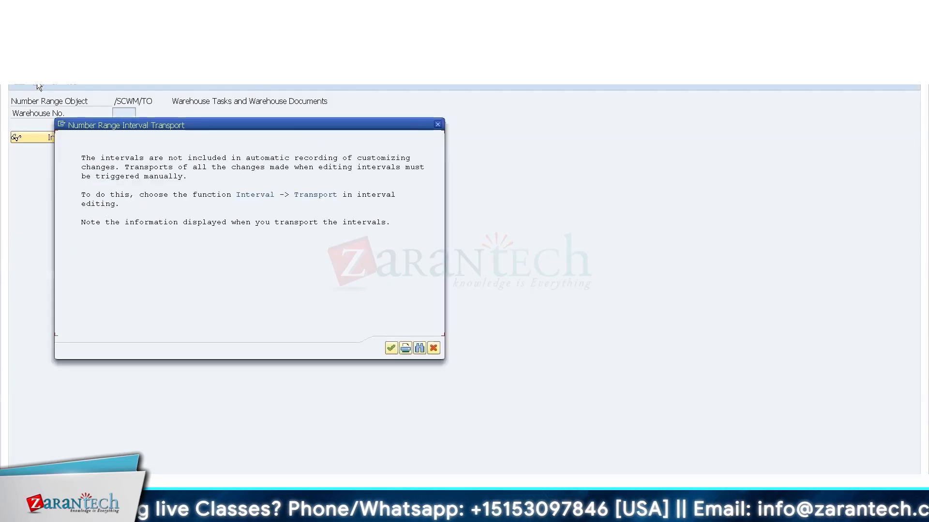
pyautogui.press('Return')
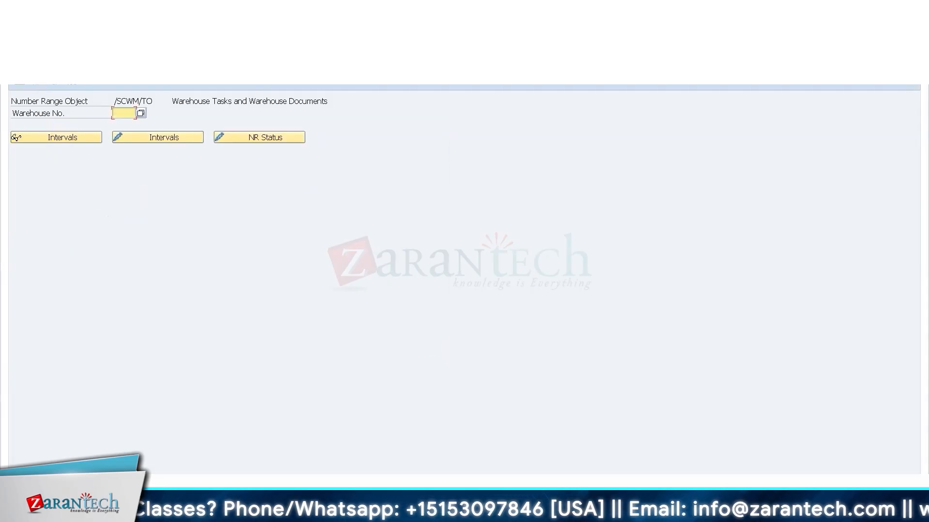
pyautogui.press('F3')
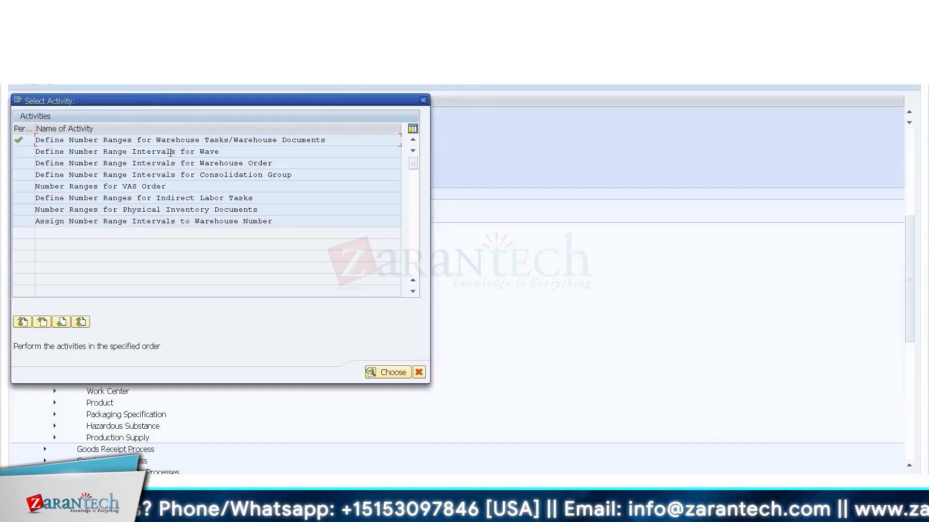
# - Copy the wave number range intervals from warehouse 1710 to WH34
pyautogui.doubleClick(170, 152)
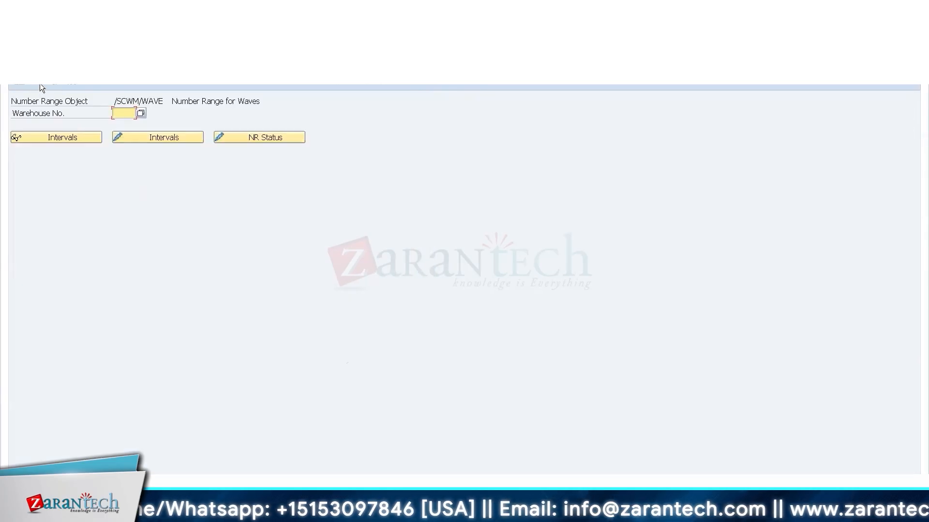
pyautogui.click(40, 85)
pyautogui.press('space')
pyautogui.press('Down')
pyautogui.press('Return')
pyautogui.press('Tab')
pyautogui.press('space')
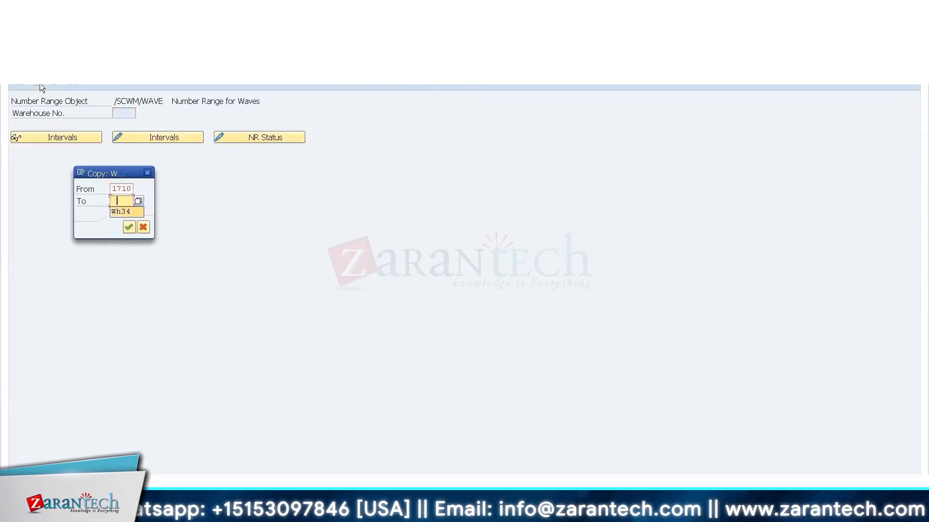
pyautogui.press('Down')
pyautogui.press('Return')
pyautogui.press('Return')
pyautogui.press('Return')
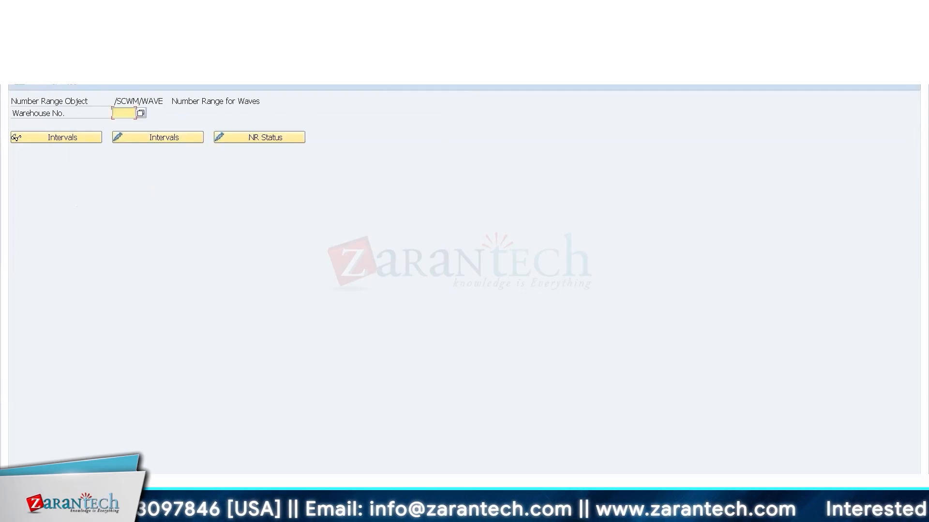
pyautogui.press('F3')
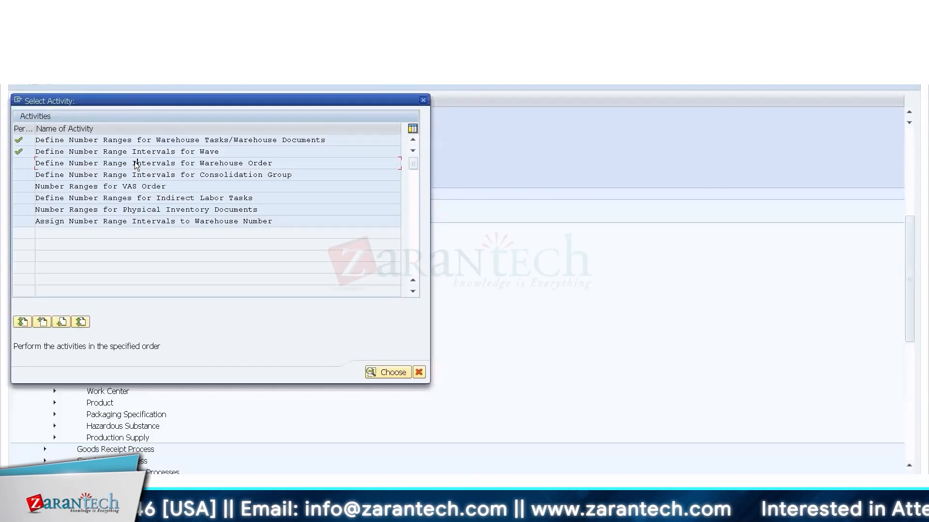
# - Copy the warehouse order number range intervals from warehouse 1710 to WH34
pyautogui.doubleClick(135, 161)
pyautogui.click(41, 85)
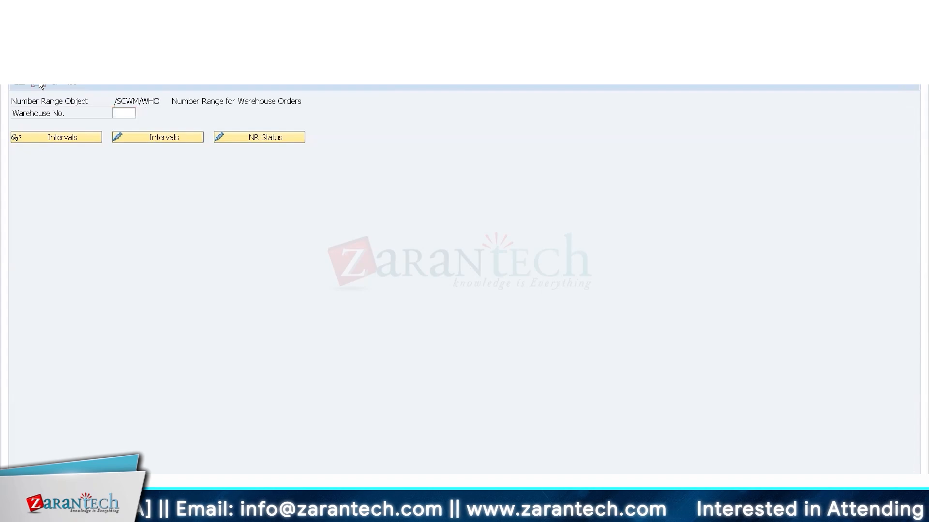
pyautogui.press('Tab')
pyautogui.write('WH34')
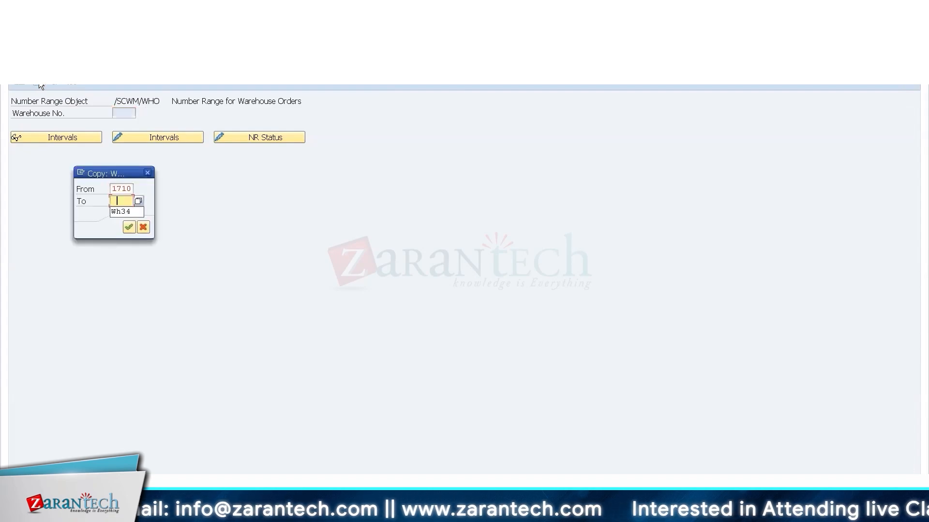
pyautogui.press('Return')
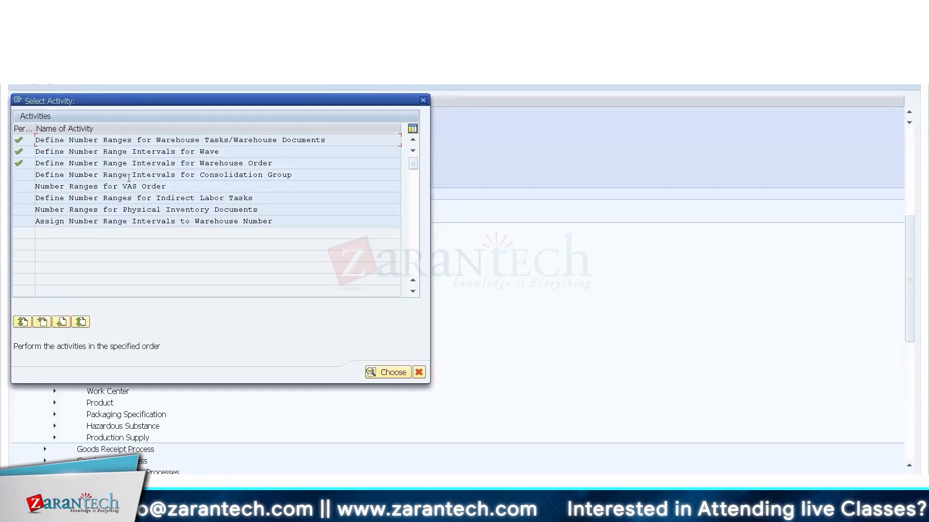
# - Copy the consolidation group number range intervals from warehouse 1710 to WH34
pyautogui.doubleClick(128, 176)
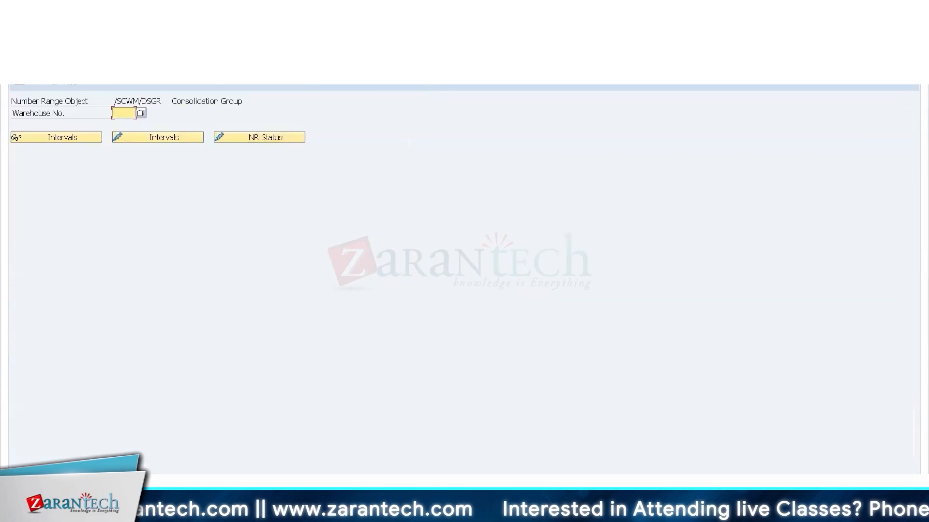
pyautogui.click(40, 84)
pyautogui.press('Down')
pyautogui.press('Tab')
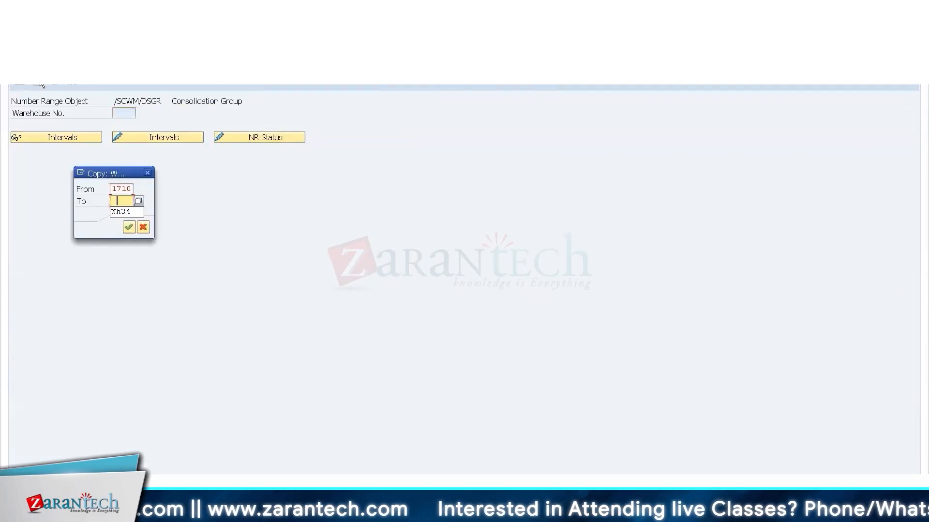
pyautogui.press('Down')
pyautogui.press('Return')
pyautogui.press('Return')
pyautogui.press('Return')
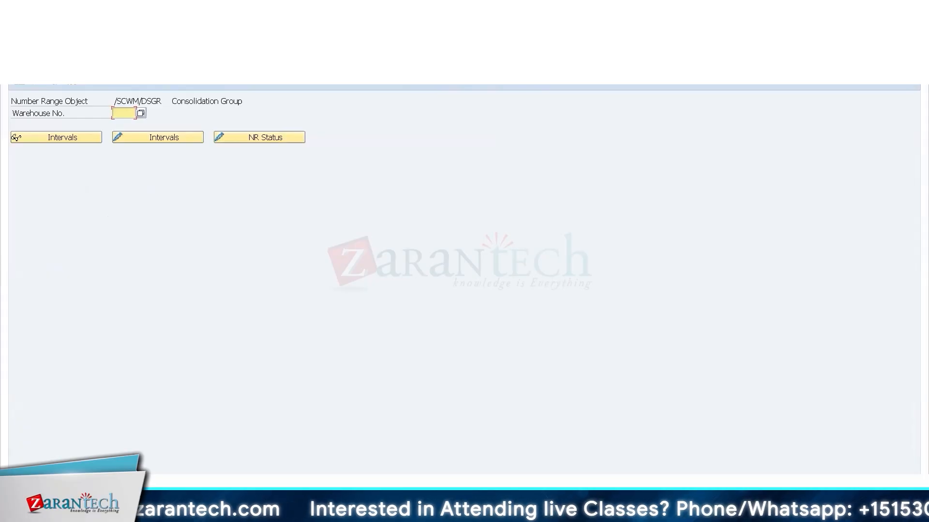
pyautogui.press('F3')
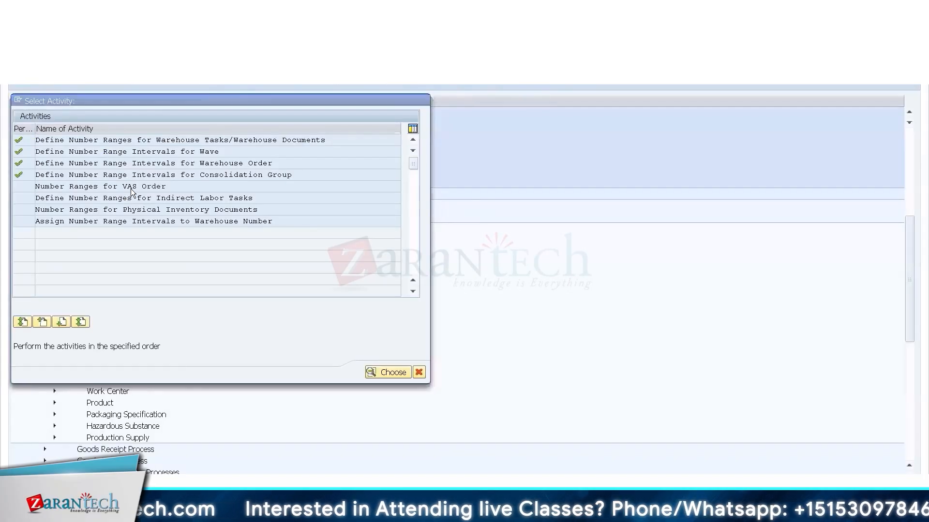
# - Try to copy the VAS order number range intervals from warehouse 1710 to WH34
pyautogui.doubleClick(131, 187)
pyautogui.click(44, 87)
pyautogui.write('1710')
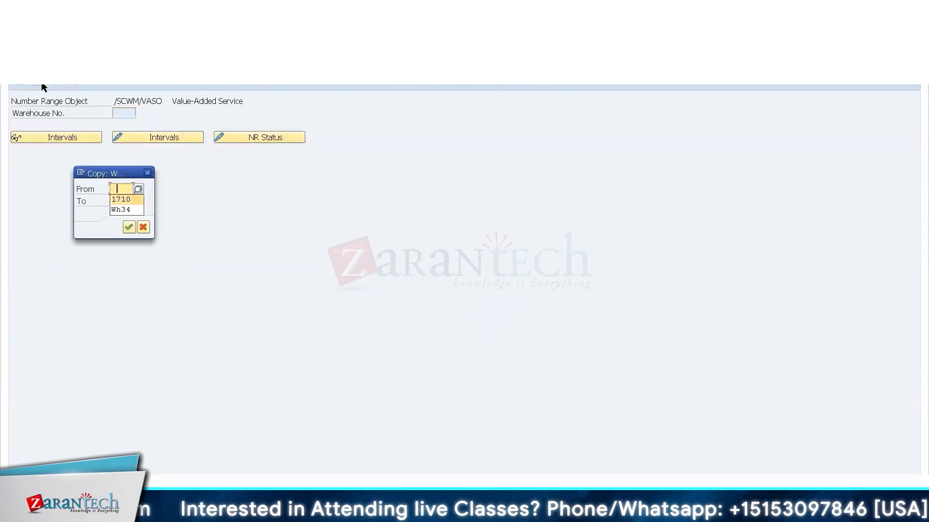
pyautogui.press('Tab')
pyautogui.write('MN34')
pyautogui.press('Return')
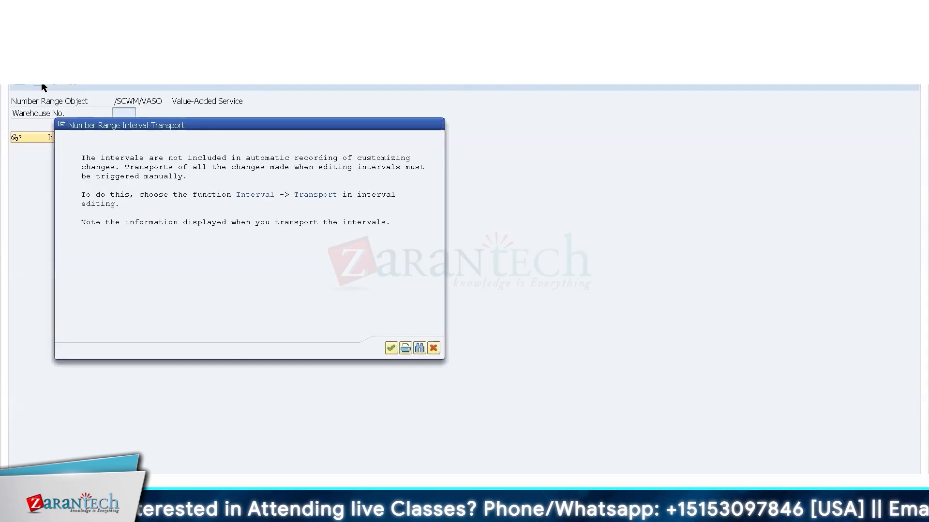
pyautogui.press('Return')
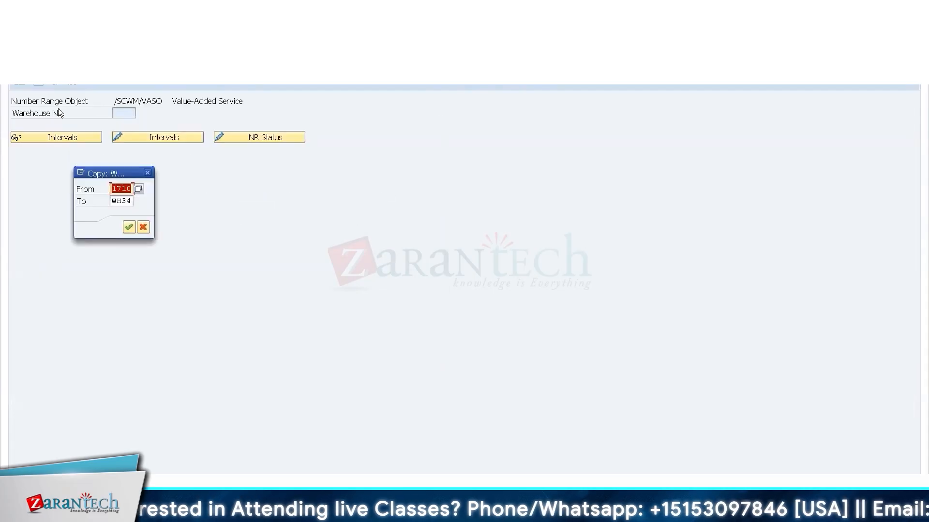
pyautogui.click(145, 227)
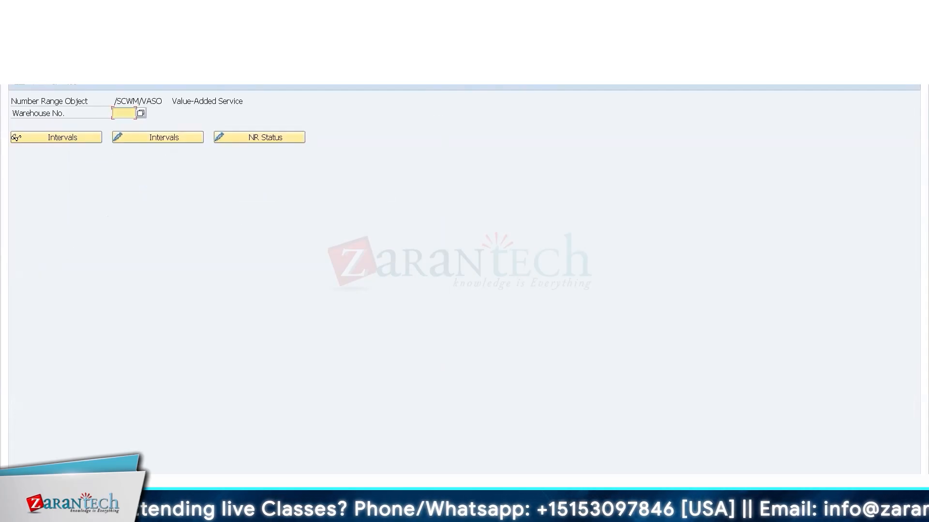
pyautogui.press('F3')
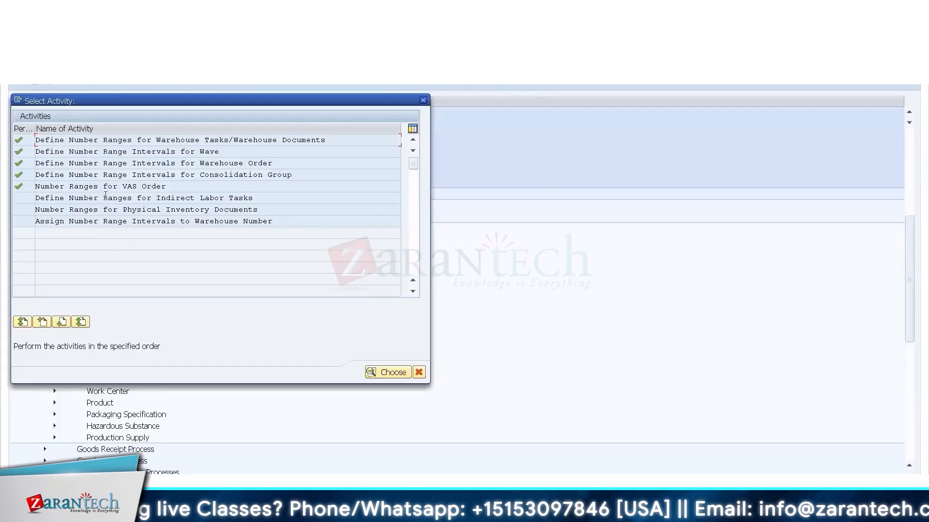
# - Copy the physical inventory document number range intervals from warehouse 1710 to WH34
pyautogui.doubleClick(106, 209)
pyautogui.click(39, 85)
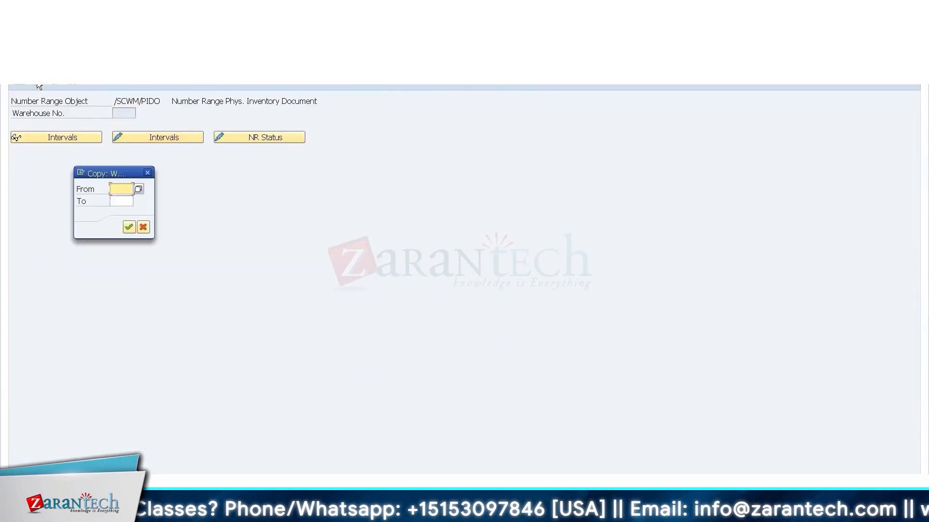
pyautogui.press('Down')
pyautogui.press('Return')
pyautogui.press('Tab')
pyautogui.press('Down')
pyautogui.press('Return')
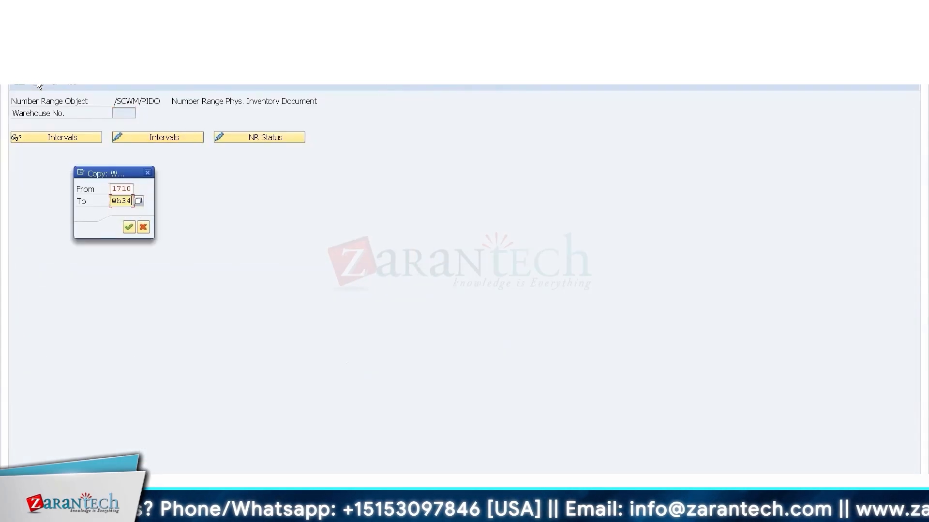
pyautogui.press('Return')
pyautogui.press('Return')
pyautogui.press('F3')
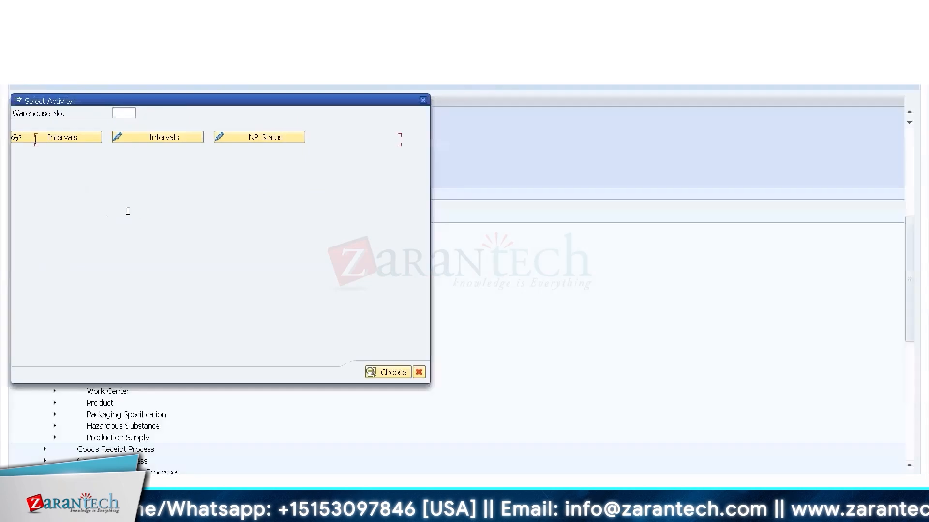
# - Check the assignment of number range intervals to warehouse numbers and close the activity list
pyautogui.doubleClick(114, 221)
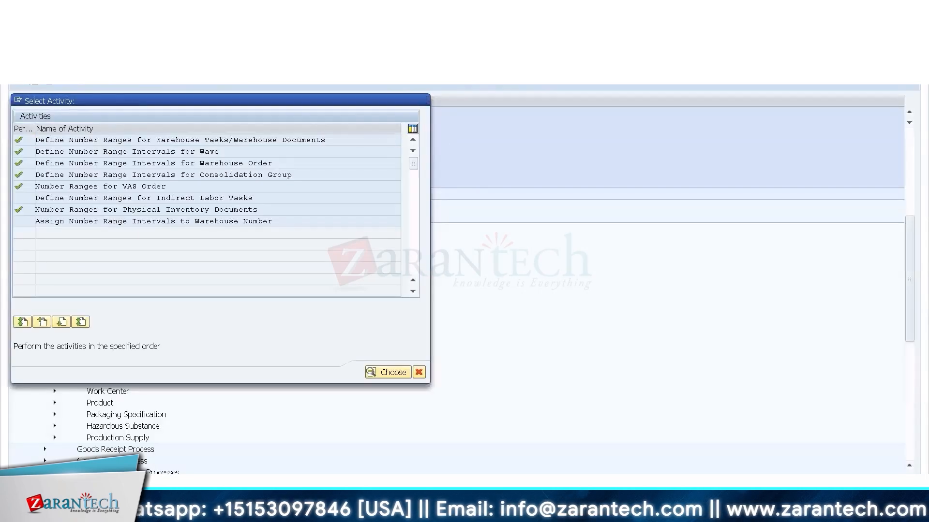
pyautogui.press('F3')
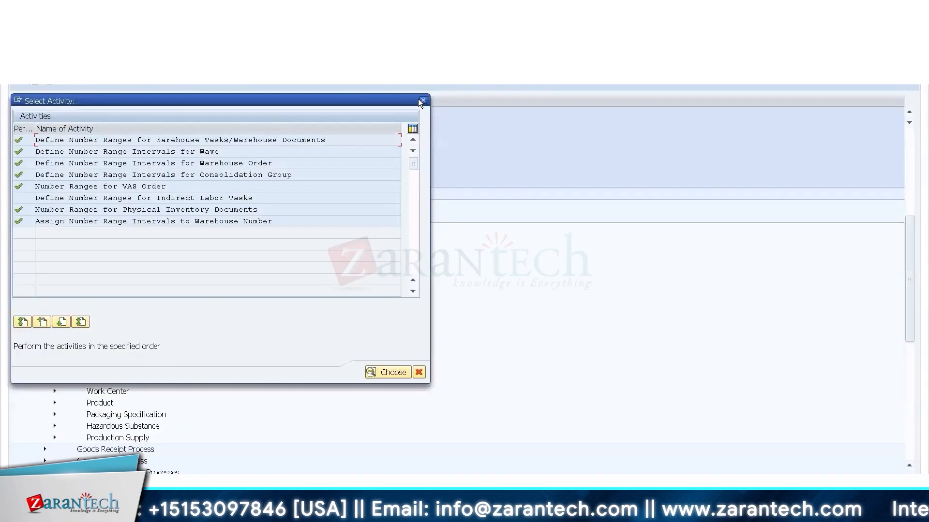
pyautogui.click(423, 100)
# - Examine the ERP Integration customizing under Interfaces, including the general settings and delivery processing activities
pyautogui.scroll(-8, 64, 413)
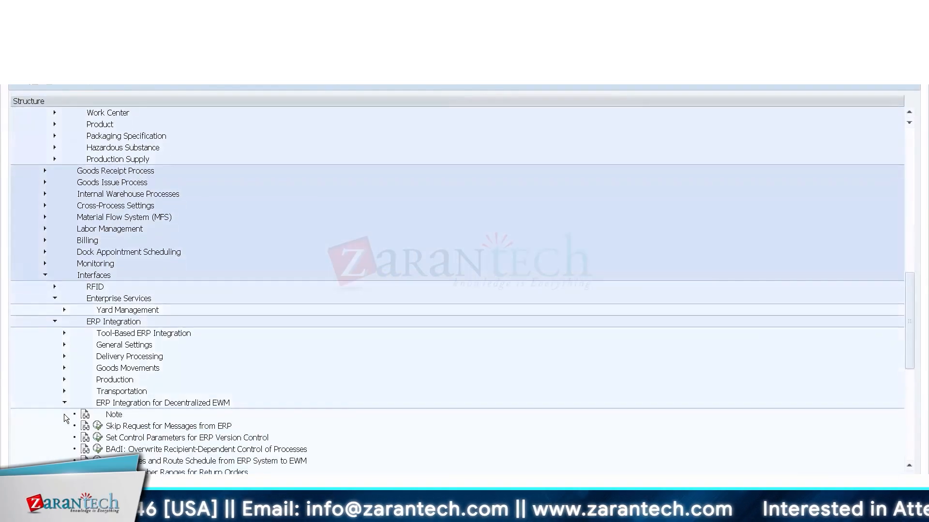
pyautogui.click(64, 348)
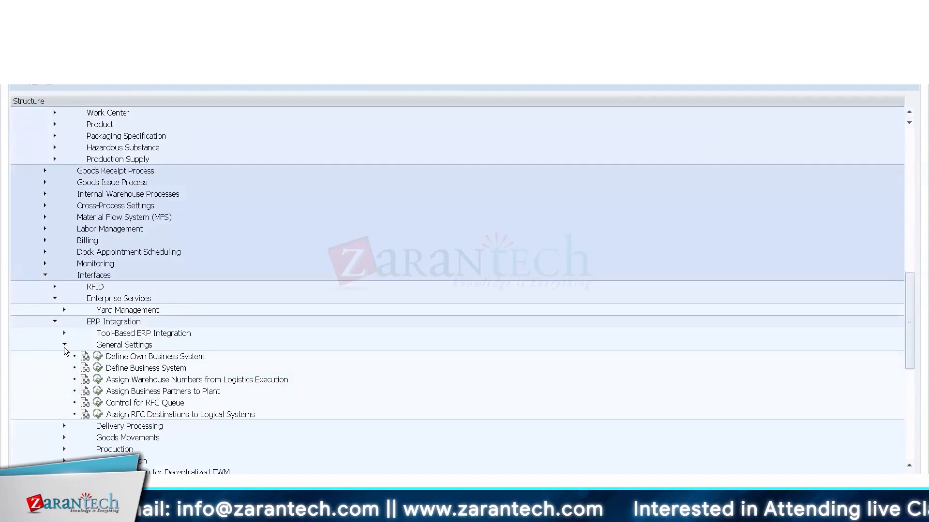
pyautogui.click(63, 347)
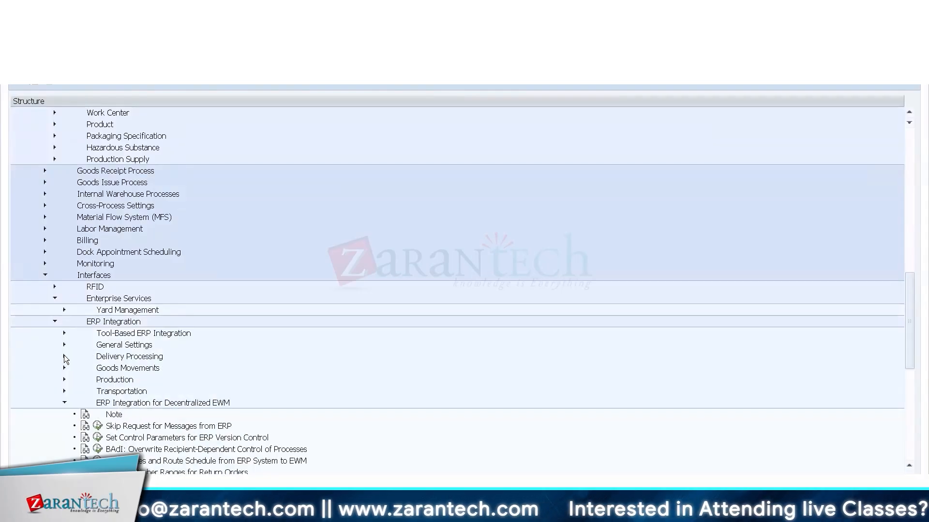
pyautogui.click(64, 357)
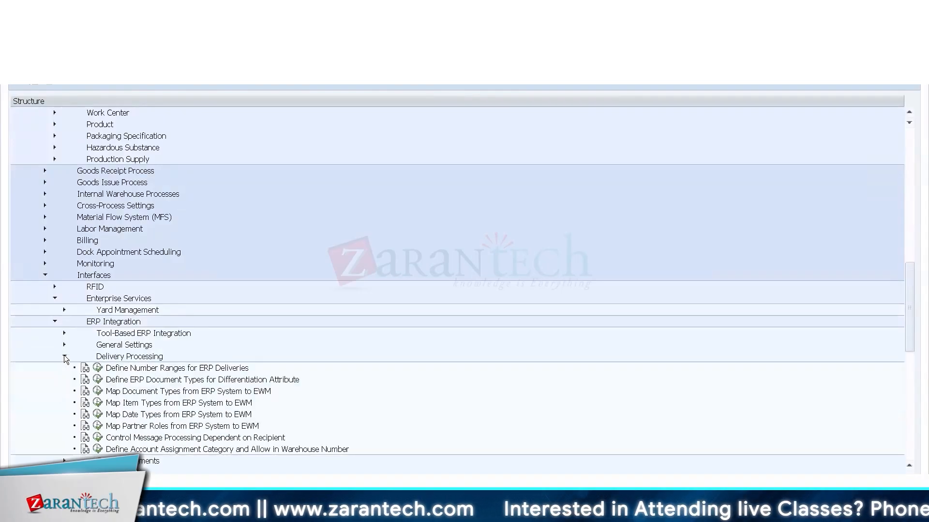
pyautogui.click(64, 356)
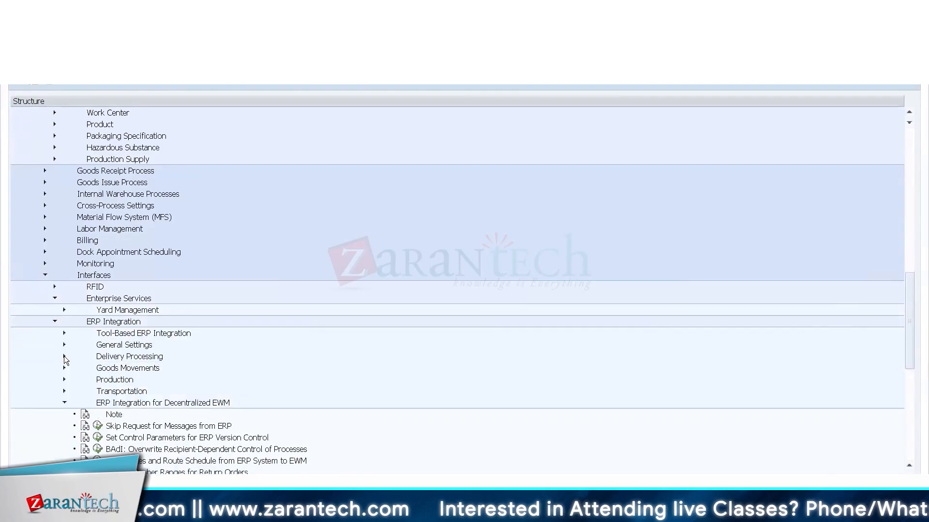
pyautogui.click(118, 372)
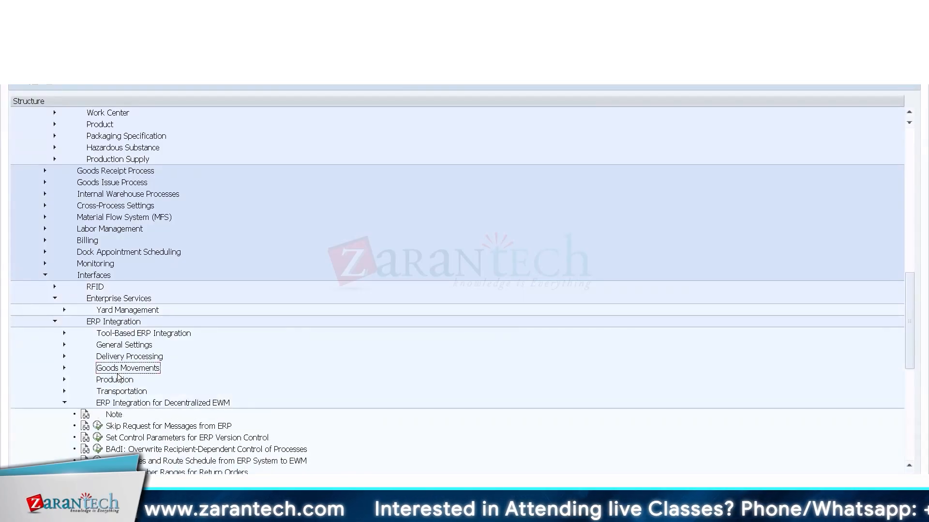
pyautogui.click(118, 376)
pyautogui.scroll(-3, 118, 375)
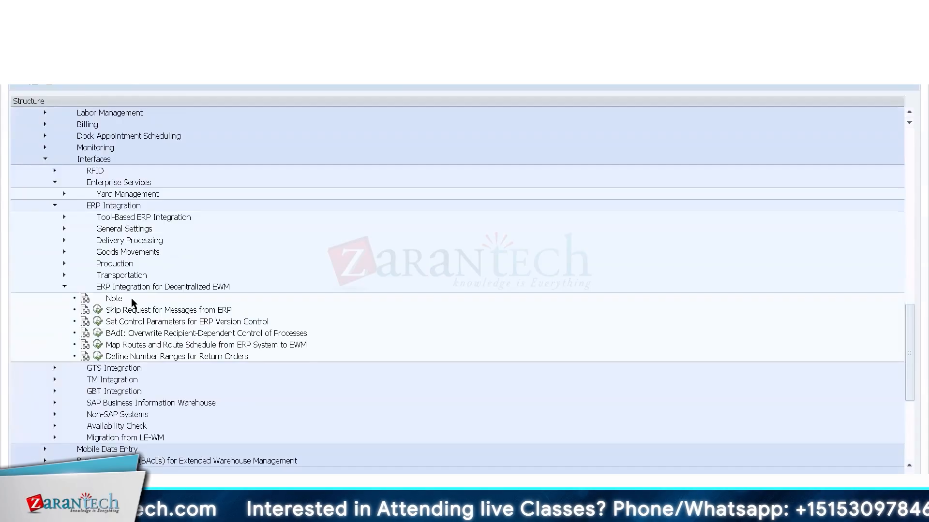
pyautogui.click(54, 439)
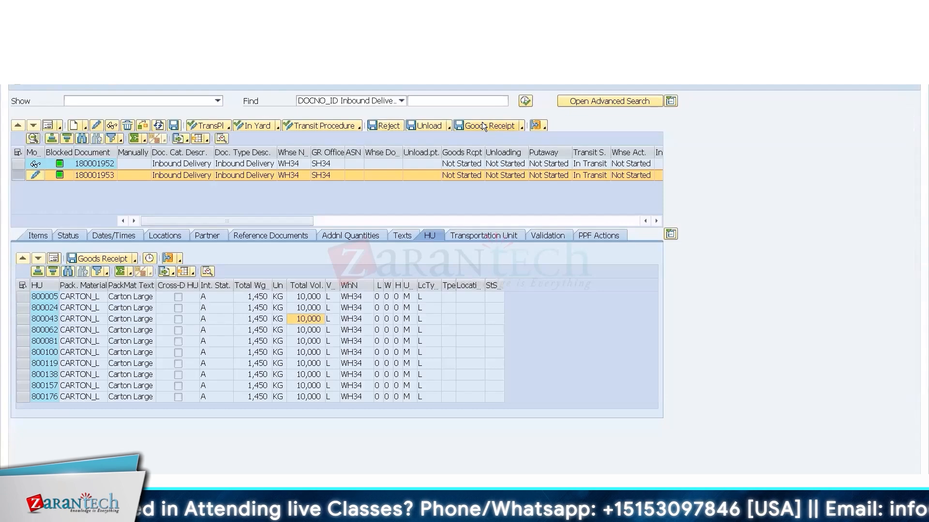
# - Post the goods receipt for the packed inbound delivery in WH34 and display its items
pyautogui.click(482, 122)
pyautogui.click(104, 177)
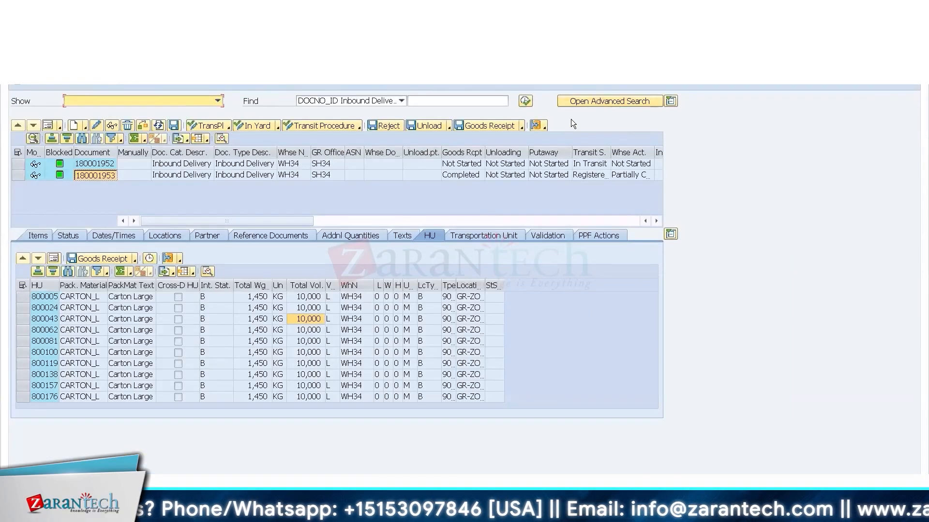
pyautogui.click(446, 177)
pyautogui.click(42, 237)
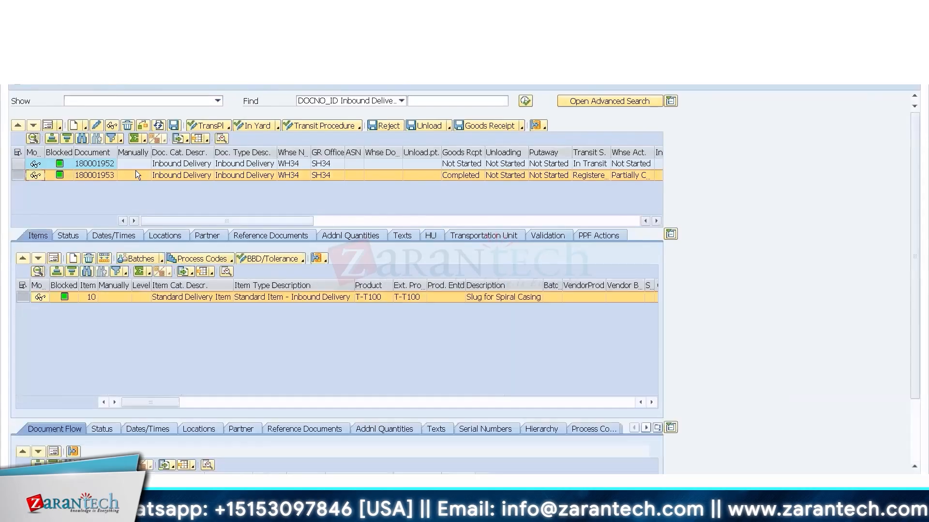
# - Compare the items of both inbound deliveries and check the received delivery's goods movement data in ERP
pyautogui.click(100, 163)
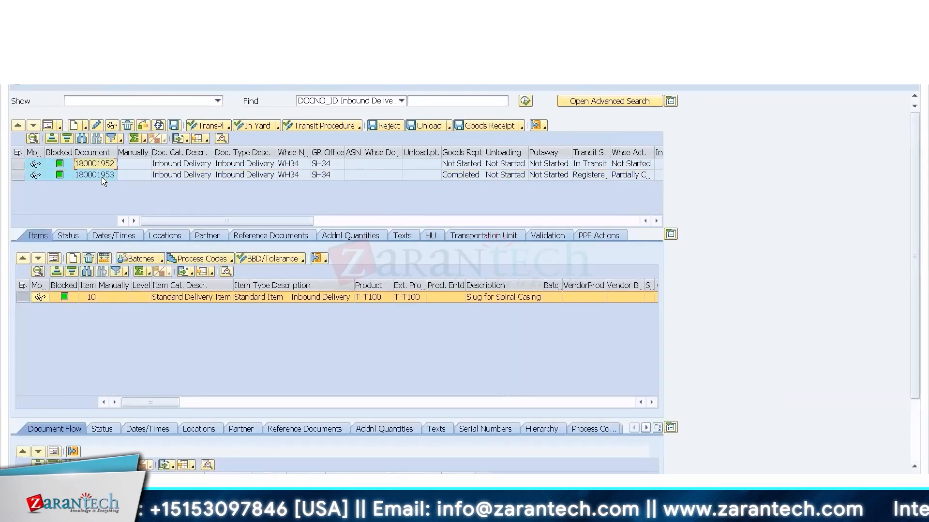
pyautogui.click(104, 160)
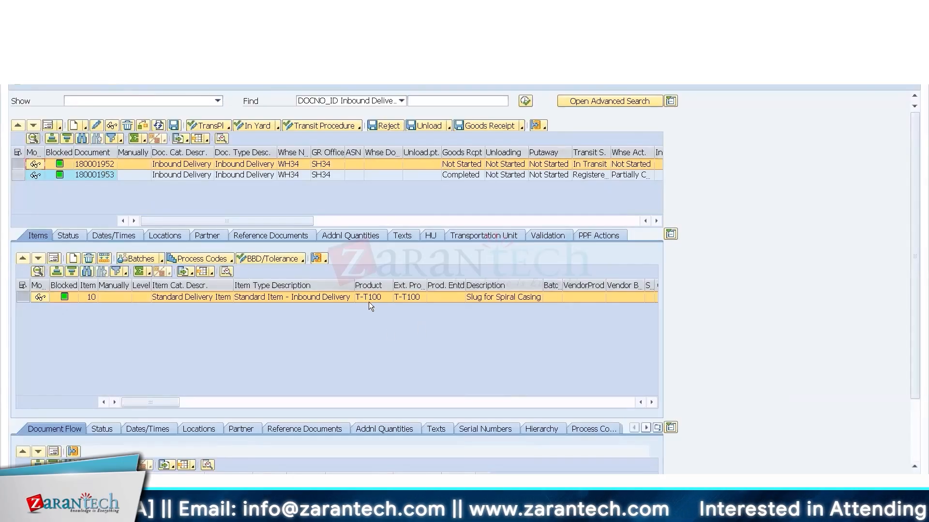
pyautogui.doubleClick(102, 174)
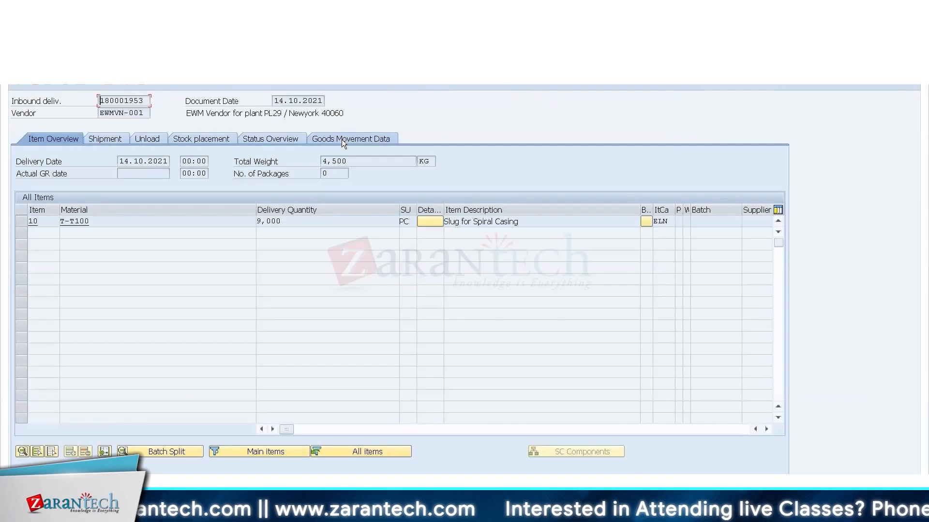
pyautogui.click(342, 140)
pyautogui.press('F3')
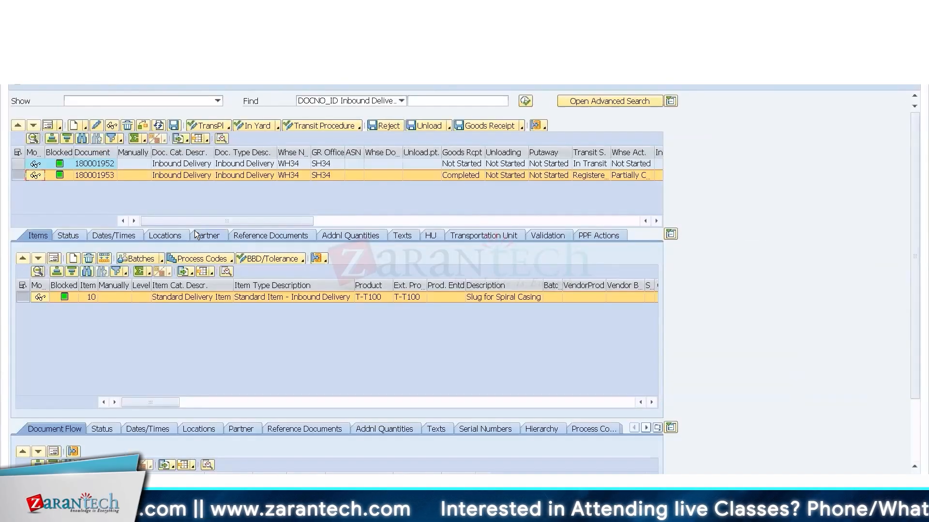
# - Copy the inbound delivery number from its ERP display and check the inbound queue's application log for goods receipt errors
pyautogui.click(267, 237)
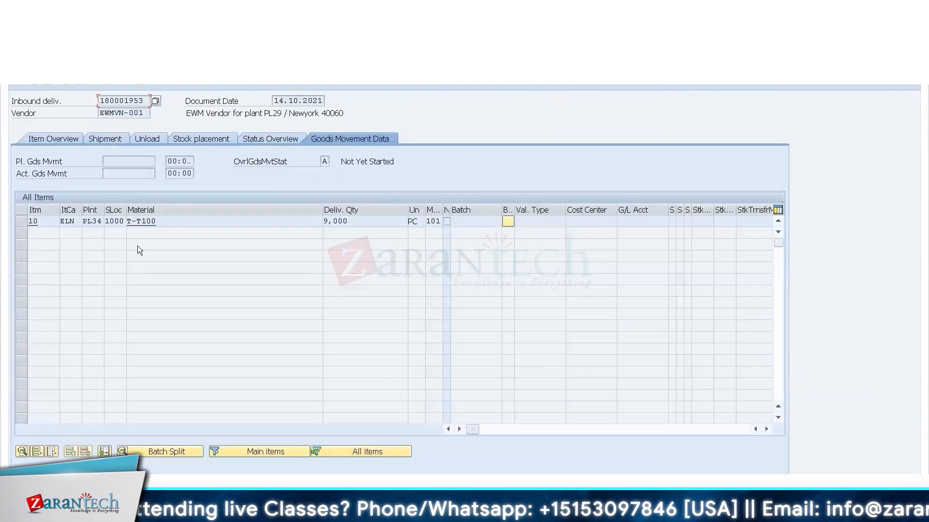
pyautogui.moveTo(145, 101); pyautogui.dragTo(94, 101)
pyautogui.hotkey('ctrl', 'c')
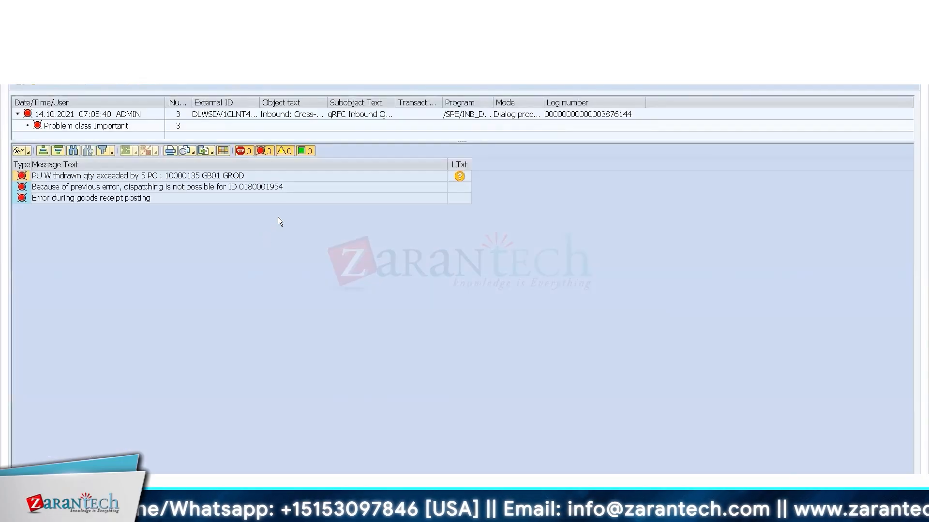
pyautogui.hotkey('alt', 'Tab')
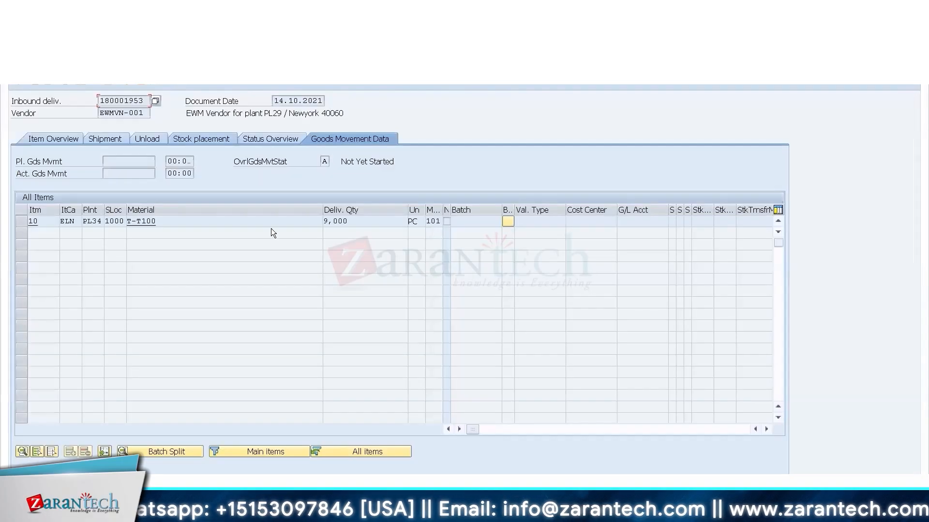
# - Examine the goods receipt's material document from the purchase order history and return to the EWM inbound delivery list
pyautogui.doubleClick(260, 221)
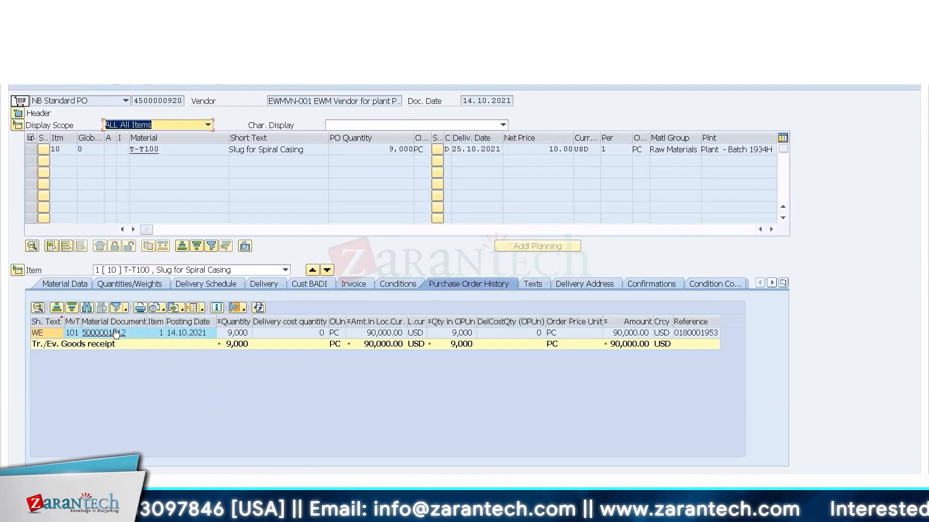
pyautogui.click(116, 333)
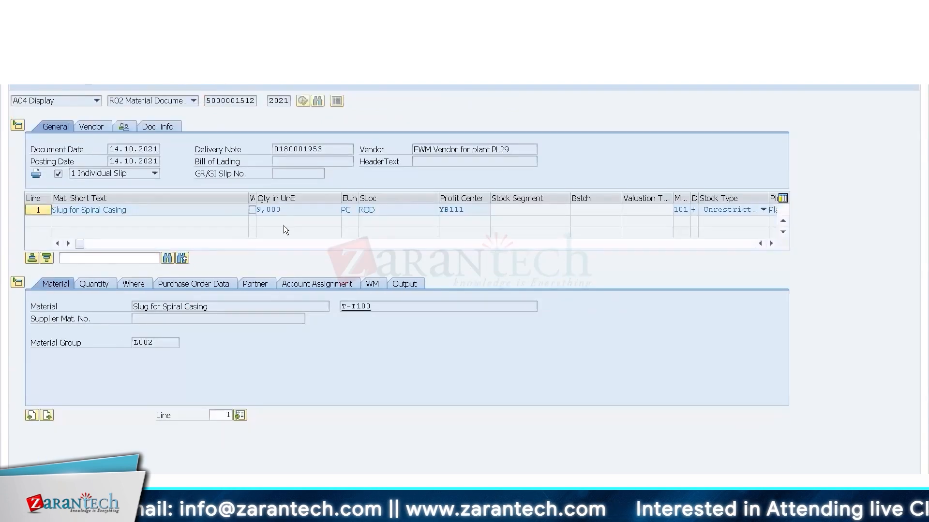
pyautogui.press('F3')
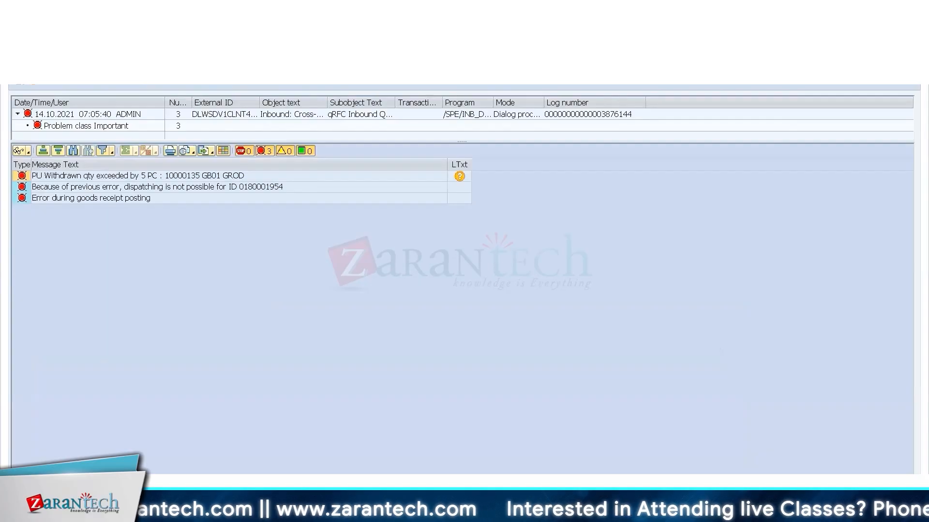
pyautogui.hotkey('alt', 'Tab')
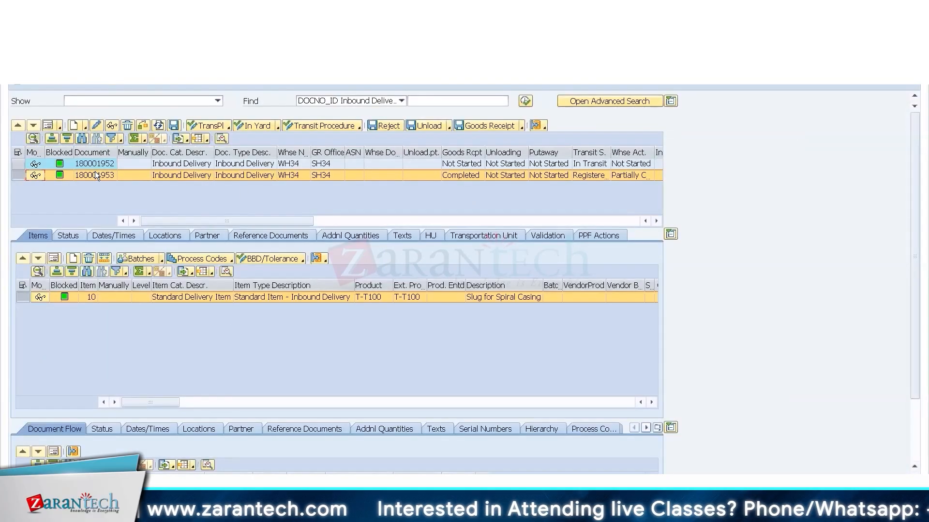
# - Select the received inbound delivery in EWM and check its goods movement data in ERP from the purchase order's confirmations
pyautogui.doubleClick(95, 175)
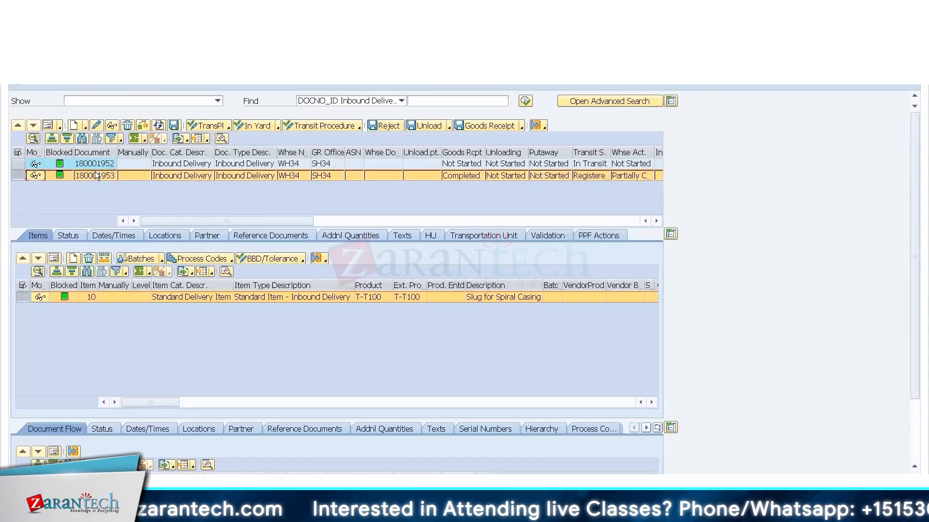
pyautogui.click(96, 174)
pyautogui.hotkey('alt', 'Tab')
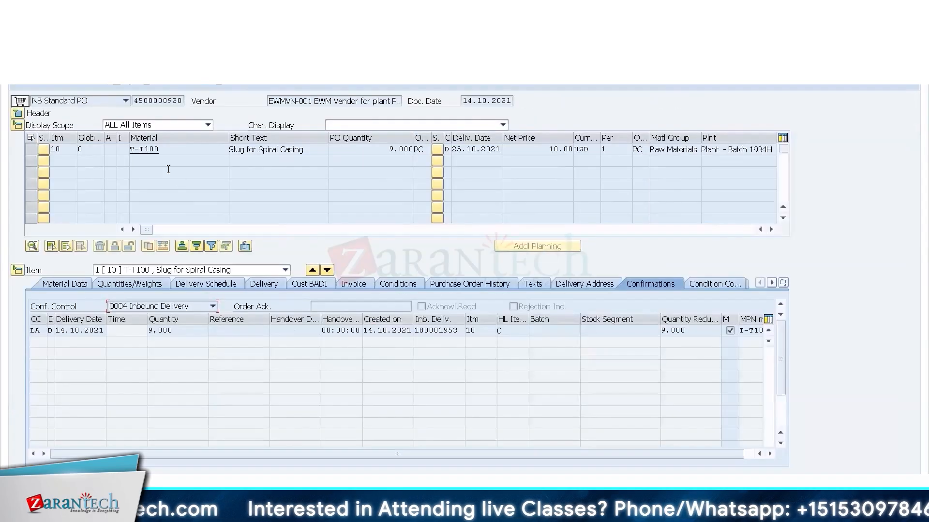
pyautogui.doubleClick(445, 330)
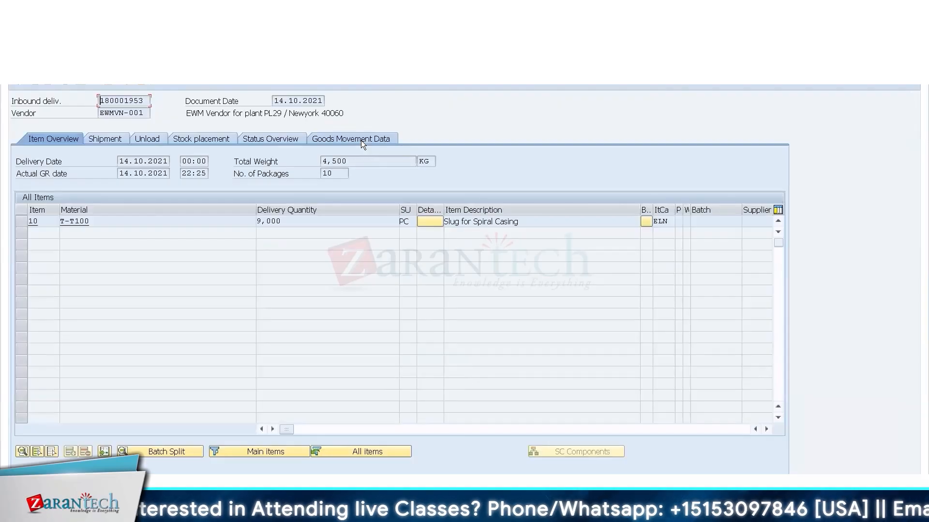
pyautogui.click(361, 140)
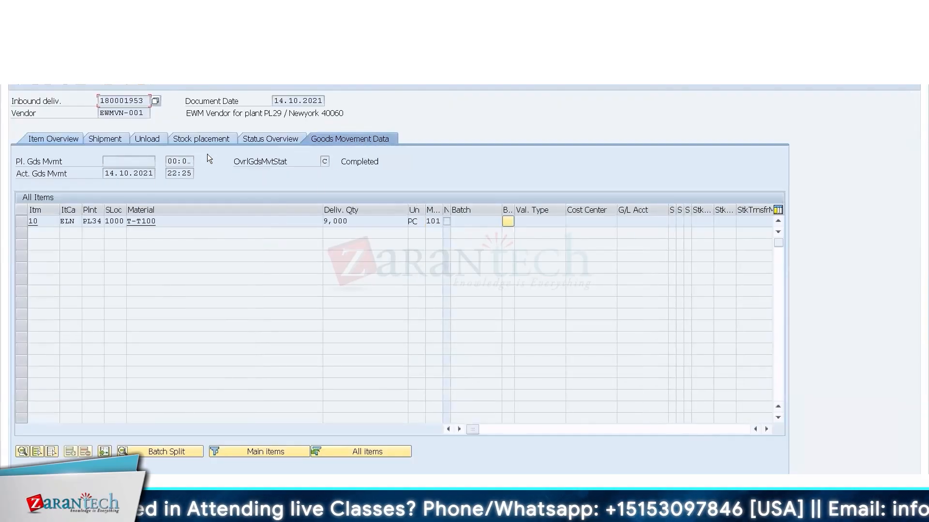
pyautogui.press('F3')
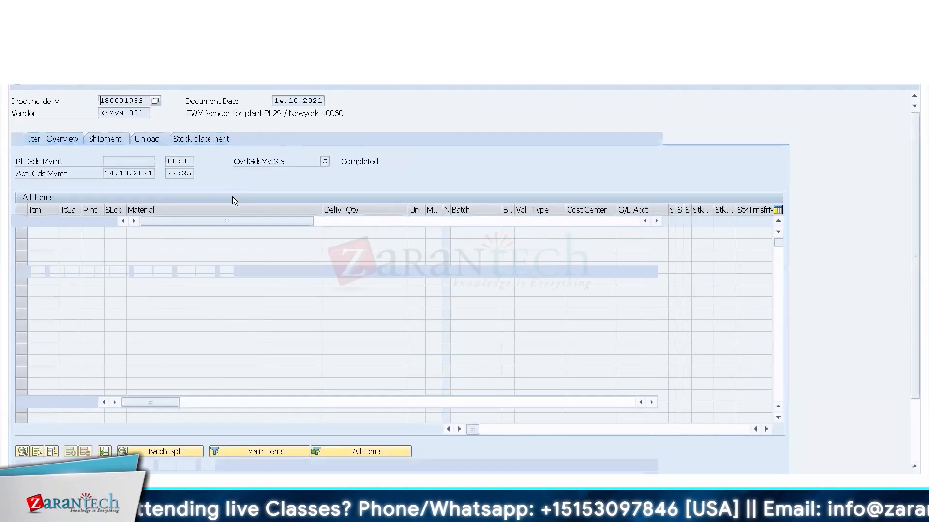
pyautogui.hotkey('alt', 'Tab')
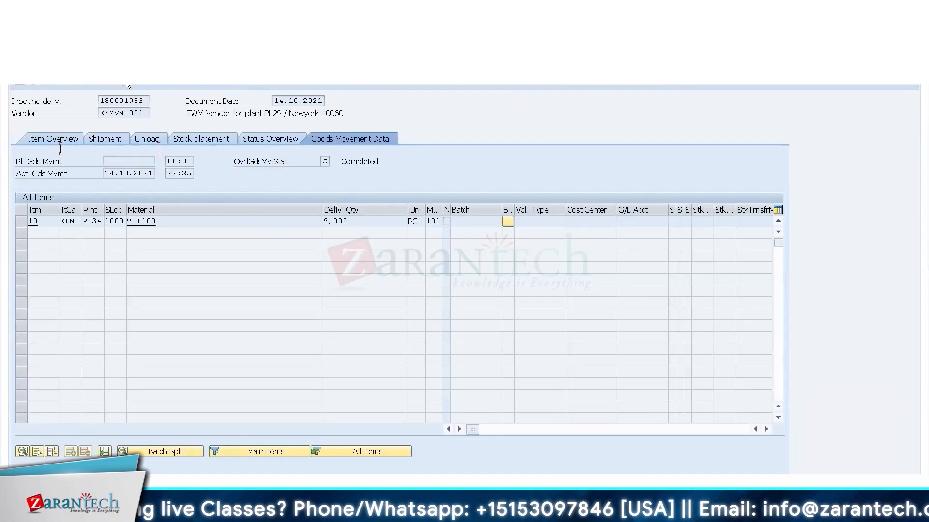
# - Examine wire basket handling unit 800023 from the ERP inbound delivery's total packing content and expand it in the handling unit tree
pyautogui.hotkey('alt', 'Tab')
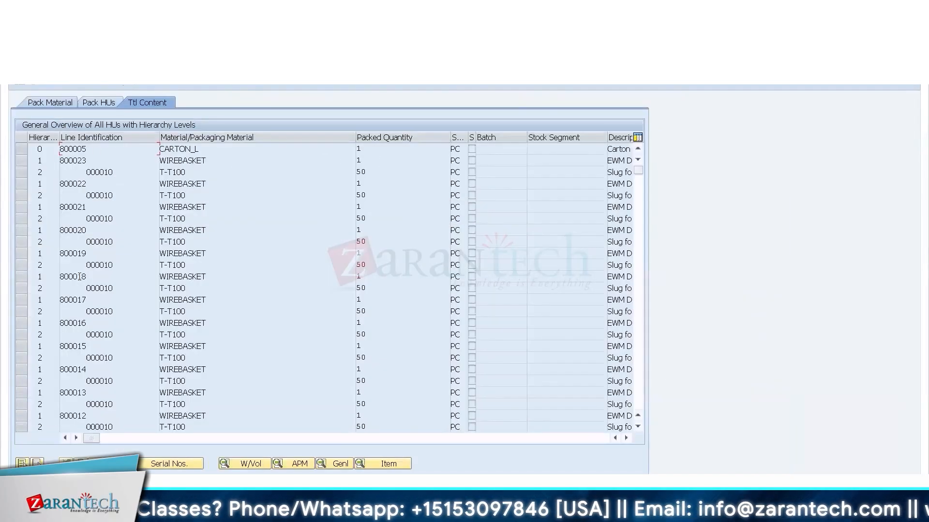
pyautogui.doubleClick(75, 160)
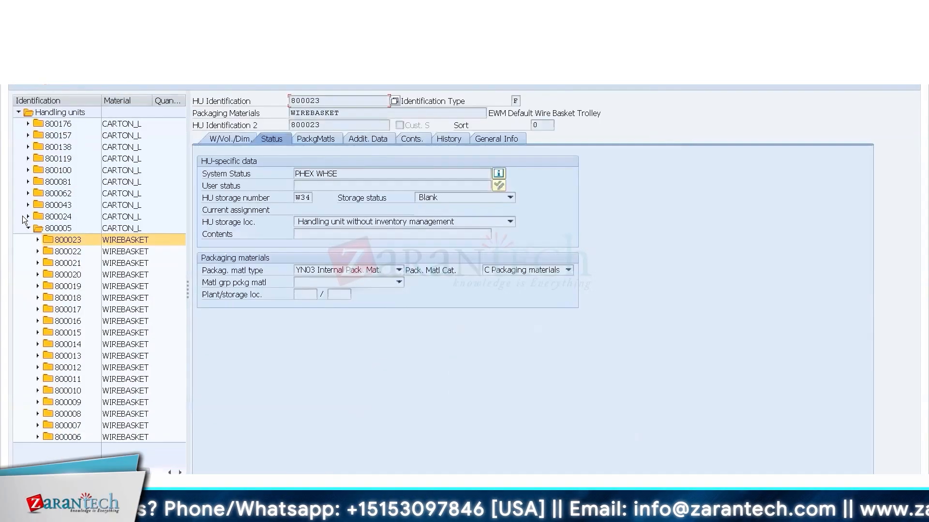
pyautogui.click(37, 241)
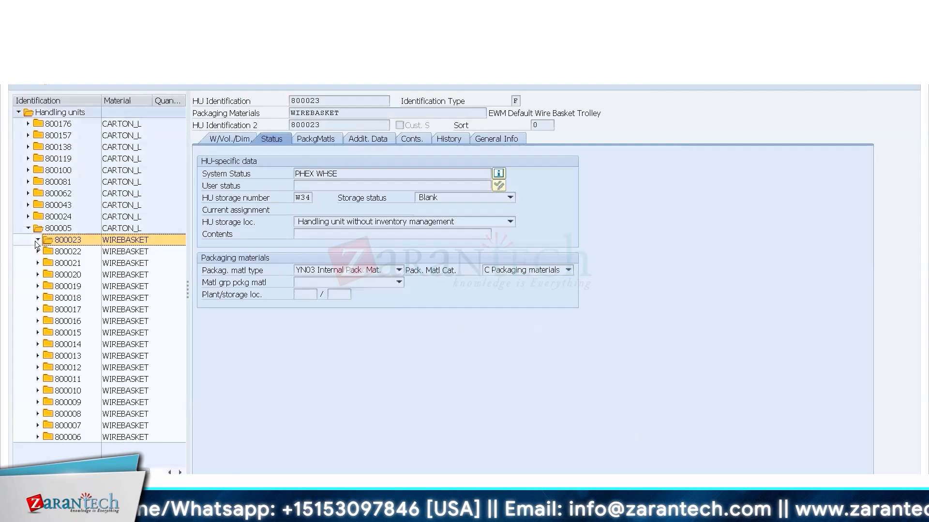
pyautogui.click(28, 124)
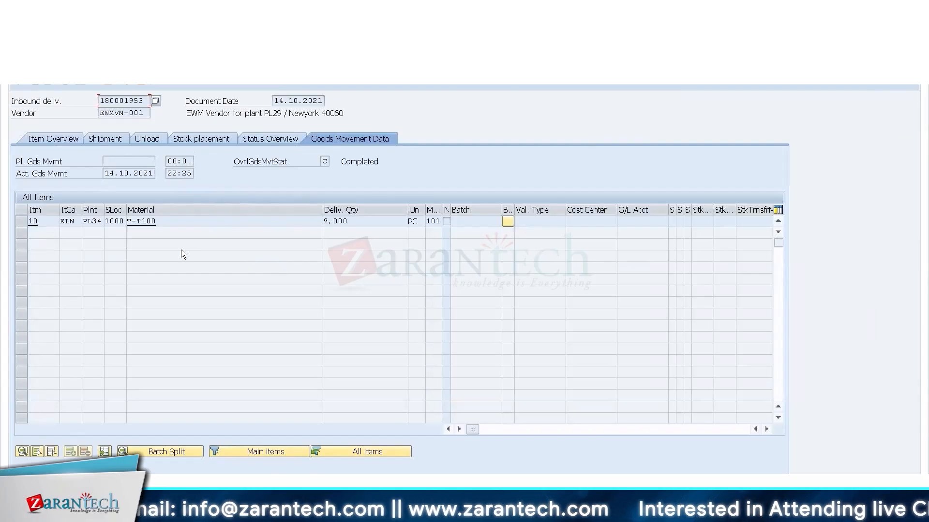
# - Reopen the delivery's packing content and examine the items packed in wire baskets 800194 and 800193 of carton 800176
pyautogui.click(155, 100)
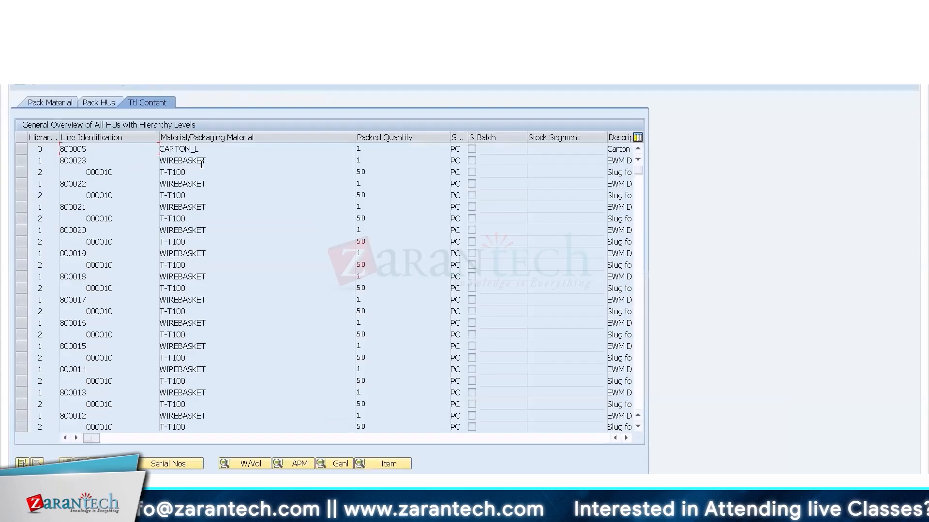
pyautogui.doubleClick(173, 149)
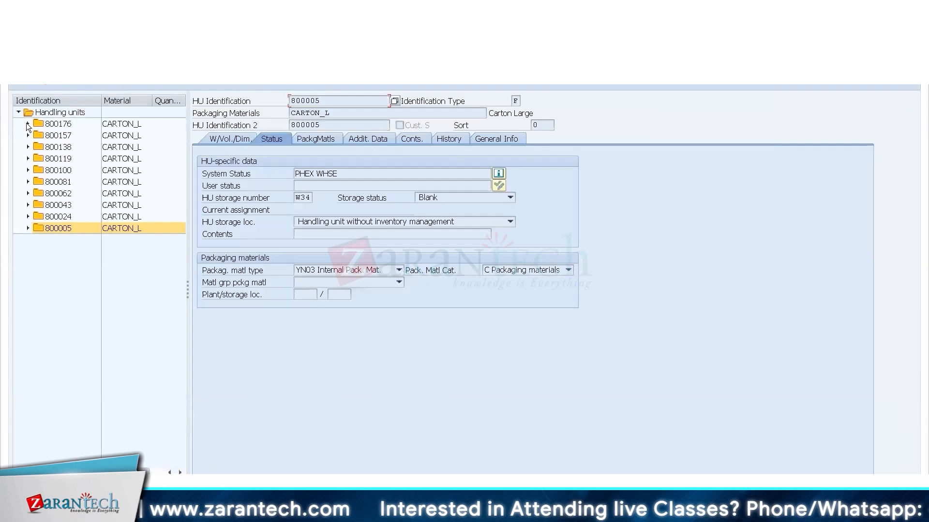
pyautogui.click(27, 124)
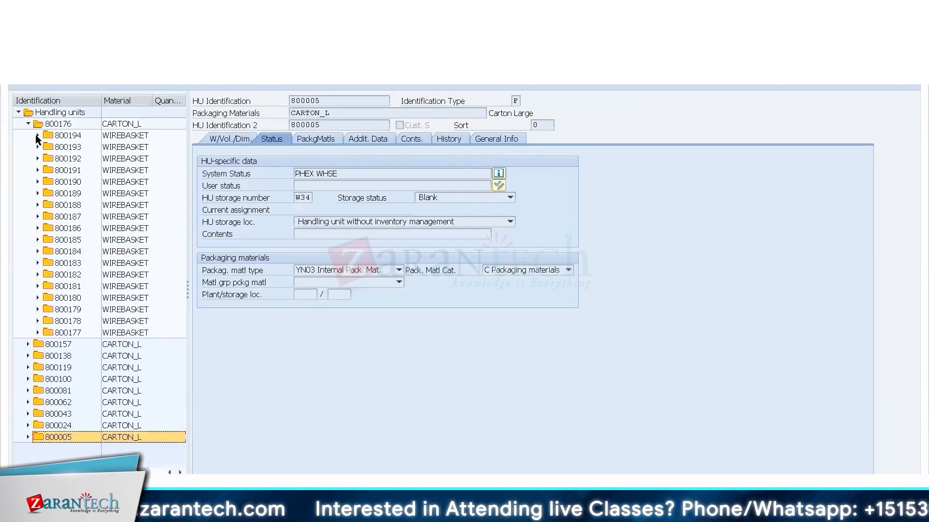
pyautogui.click(37, 135)
pyautogui.doubleClick(74, 137)
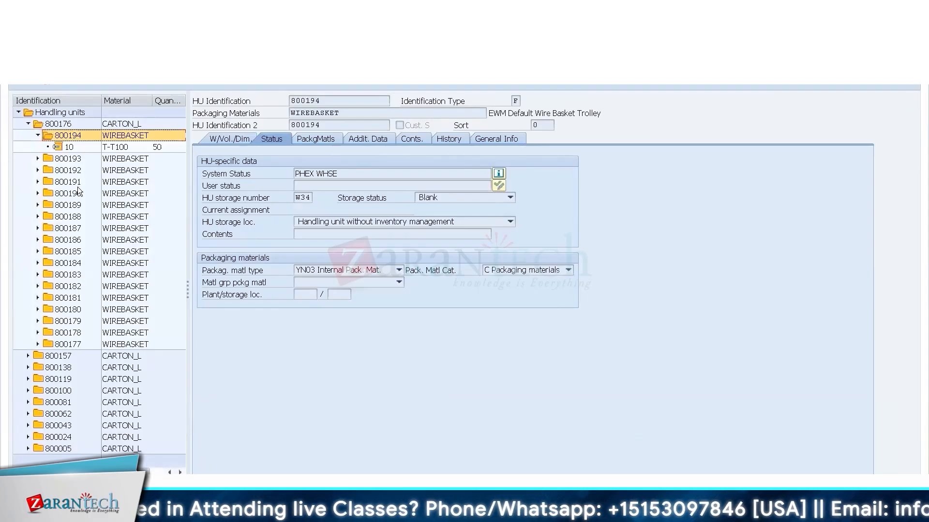
pyautogui.click(76, 146)
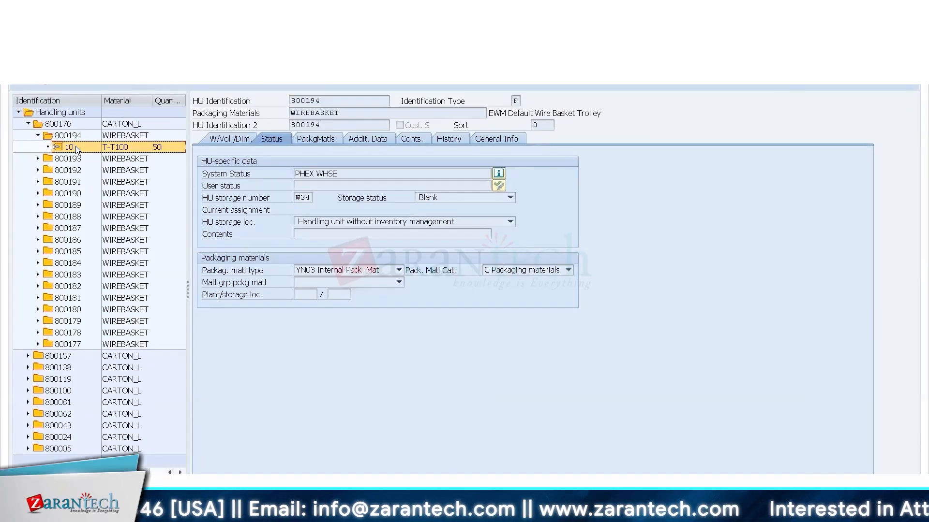
pyautogui.click(37, 158)
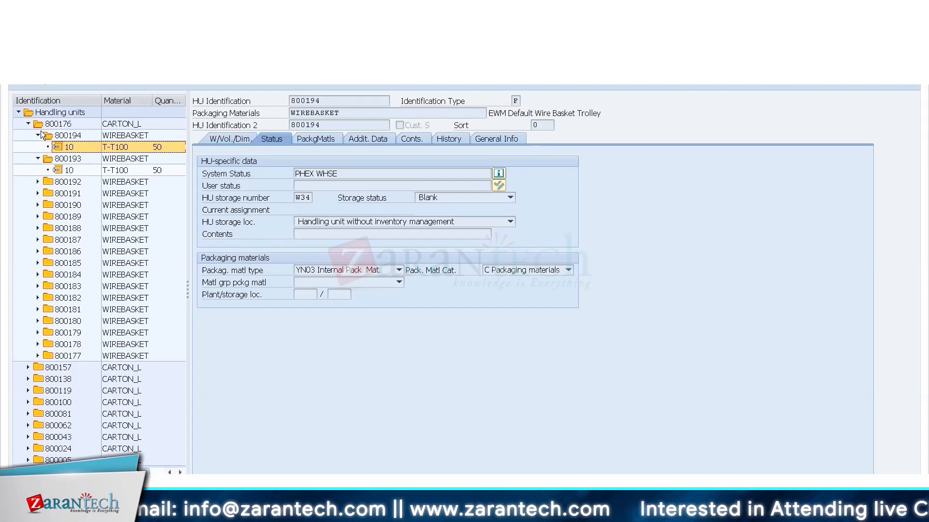
pyautogui.click(37, 135)
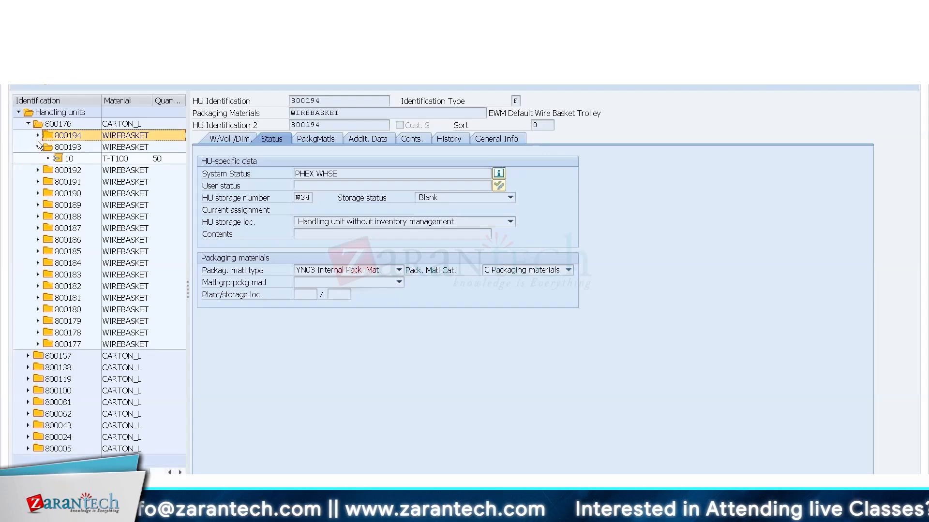
pyautogui.click(38, 147)
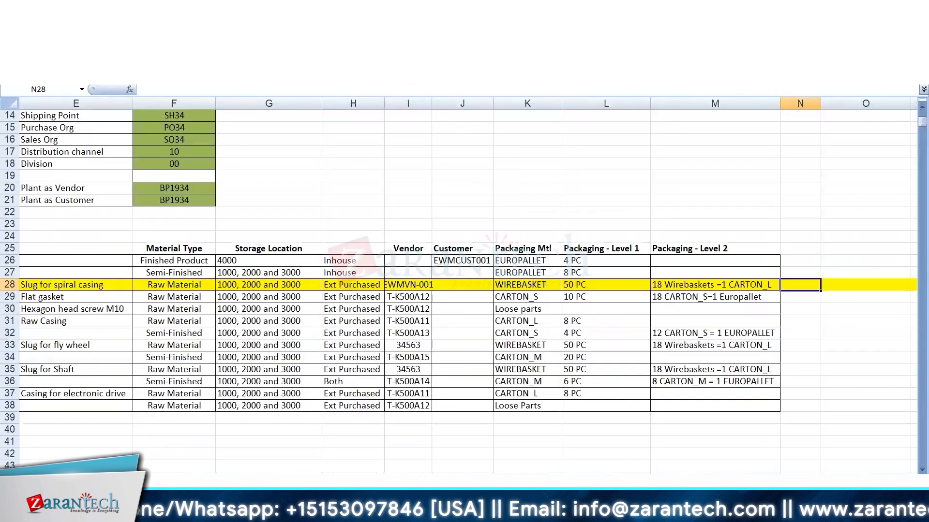
# - Review the Raw Casing row of the bill of materials, including its product number and description
pyautogui.click(188, 323)
pyautogui.press('Left')
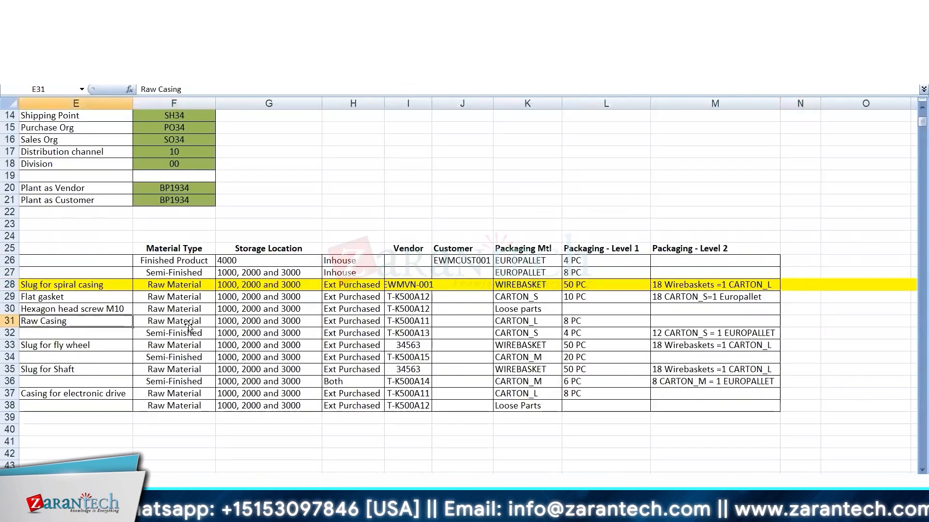
pyautogui.press('Left')
pyautogui.press('Left')
pyautogui.press('Left')
pyautogui.press('Left')
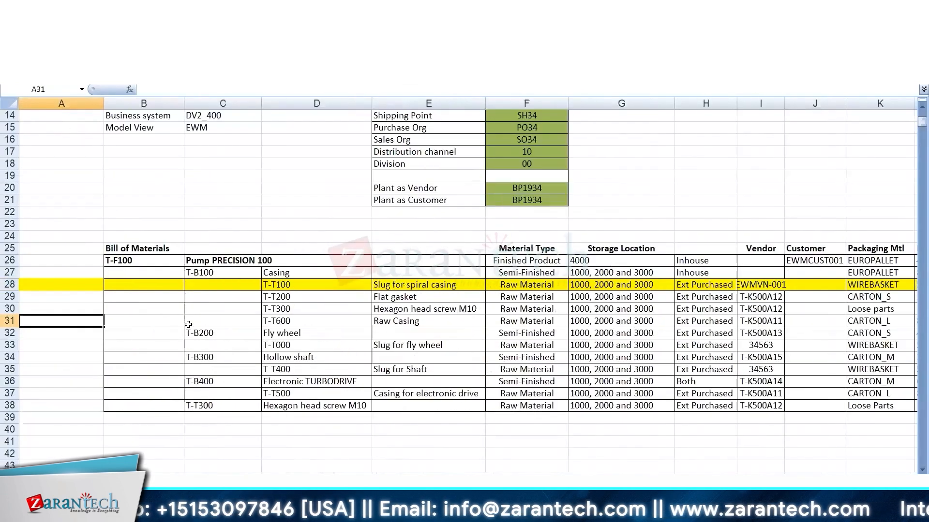
pyautogui.press('Right')
pyautogui.press('Right')
pyautogui.press('Right')
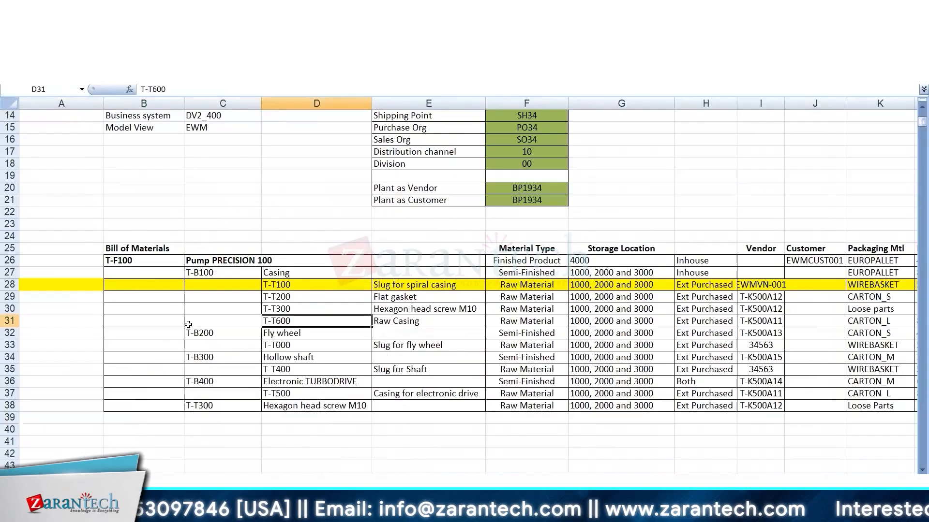
pyautogui.press('Right')
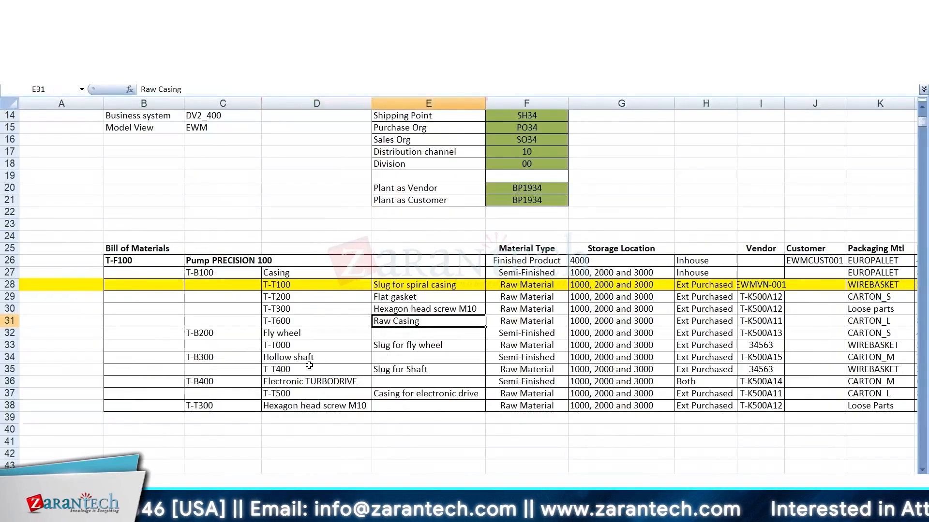
# - Review the Fly wheel row across the vendor, packaging material and packaging level columns of the planning sheet
pyautogui.click(600, 333)
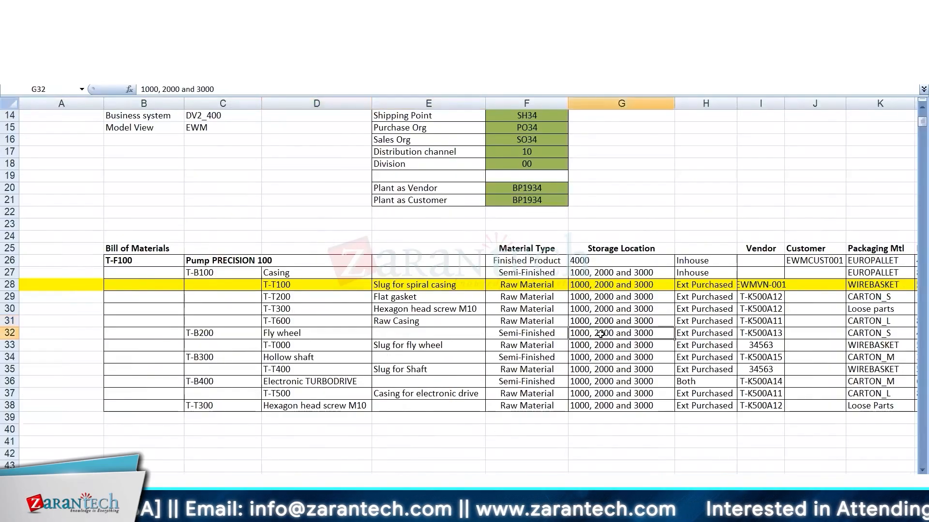
pyautogui.press('Right')
pyautogui.press('Right')
pyautogui.press('Right')
pyautogui.press('Right')
pyautogui.press('Right')
pyautogui.press('Right')
pyautogui.press('Right')
pyautogui.press('Right')
pyautogui.press('Right')
pyautogui.press('Right')
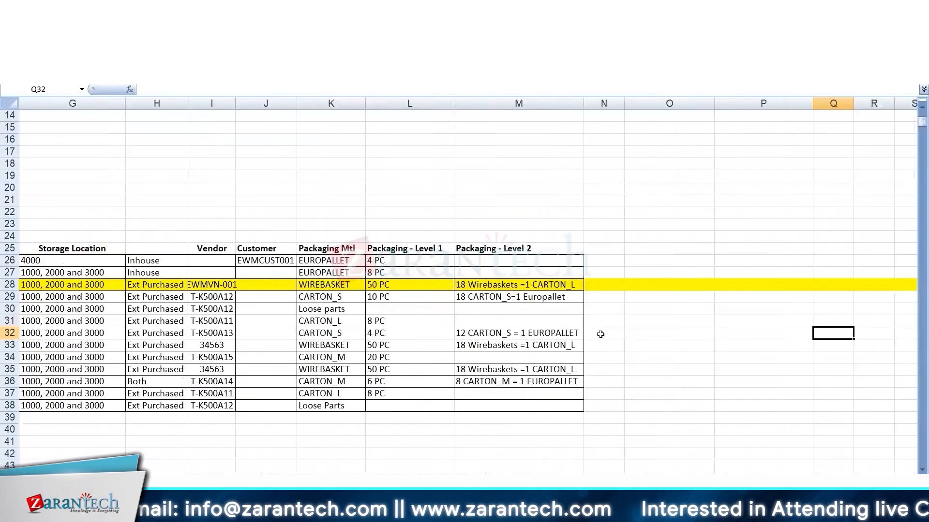
pyautogui.press('Left')
pyautogui.press('Left')
pyautogui.press('Left')
pyautogui.press('Left')
pyautogui.press('Left')
pyautogui.press('Left')
pyautogui.press('Left')
pyautogui.press('Left')
pyautogui.press('Left')
pyautogui.press('Left')
pyautogui.press('Left')
pyautogui.press('Left')
pyautogui.press('Left')
pyautogui.press('Left')
pyautogui.press('Left')
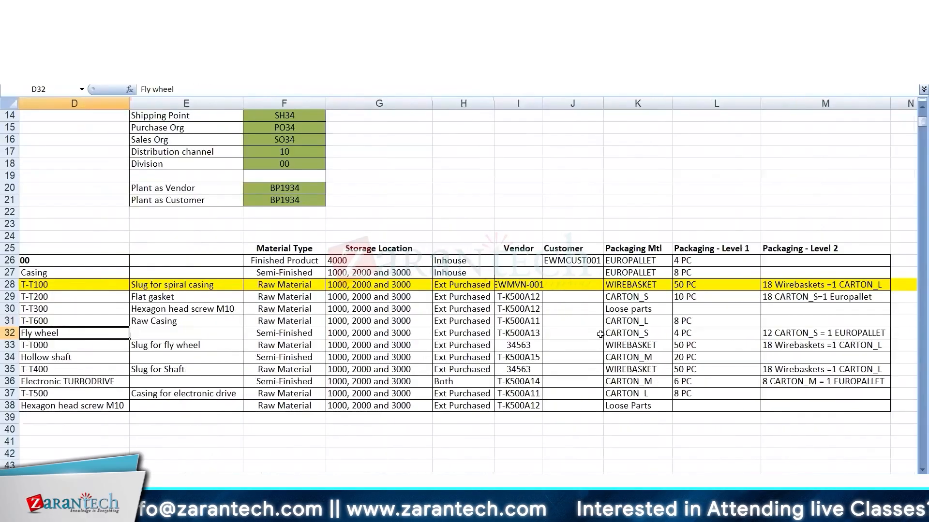
pyautogui.press('Left')
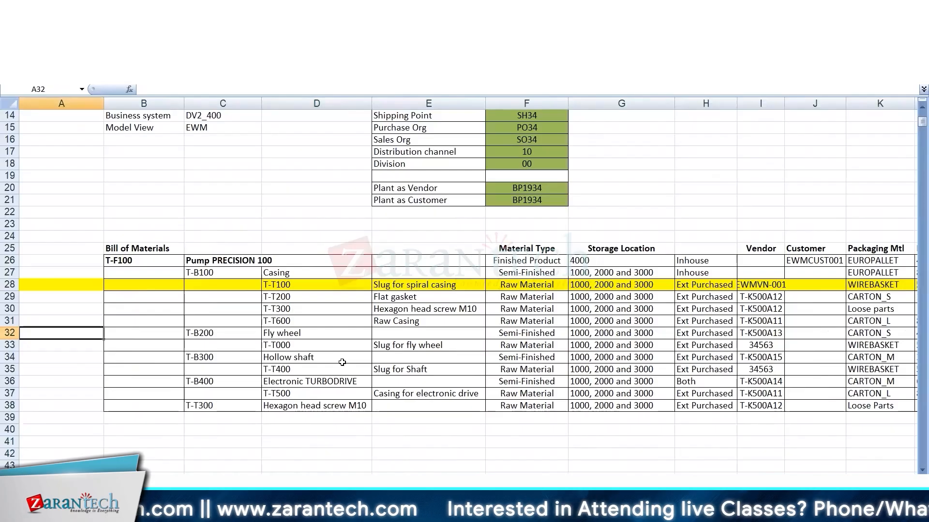
# - Review the components listed under finished product T-F100 in the bill of materials
pyautogui.click(136, 260)
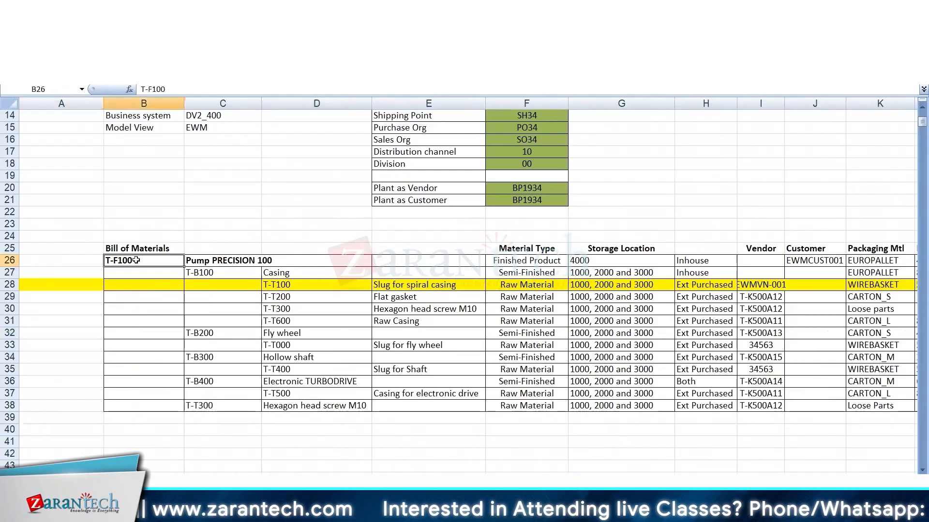
pyautogui.press('Down')
pyautogui.press('Down')
pyautogui.press('Down')
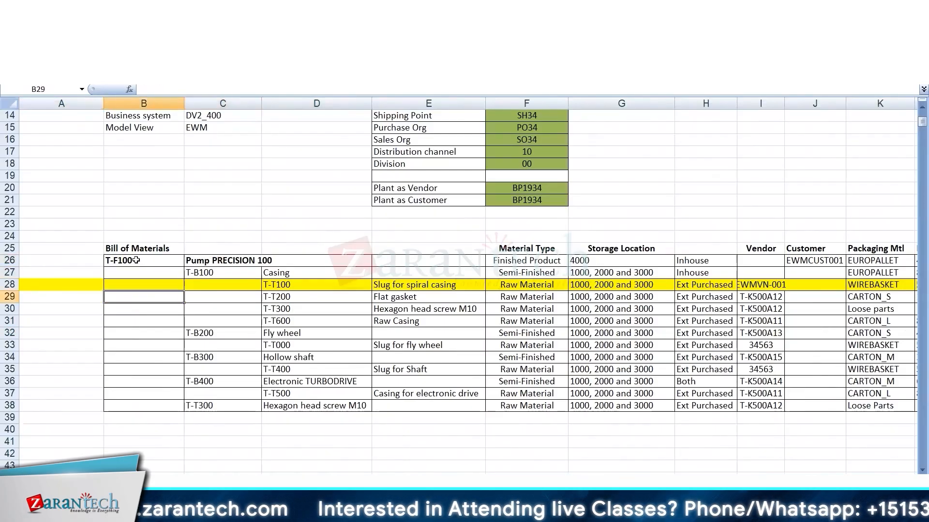
pyautogui.press('Down')
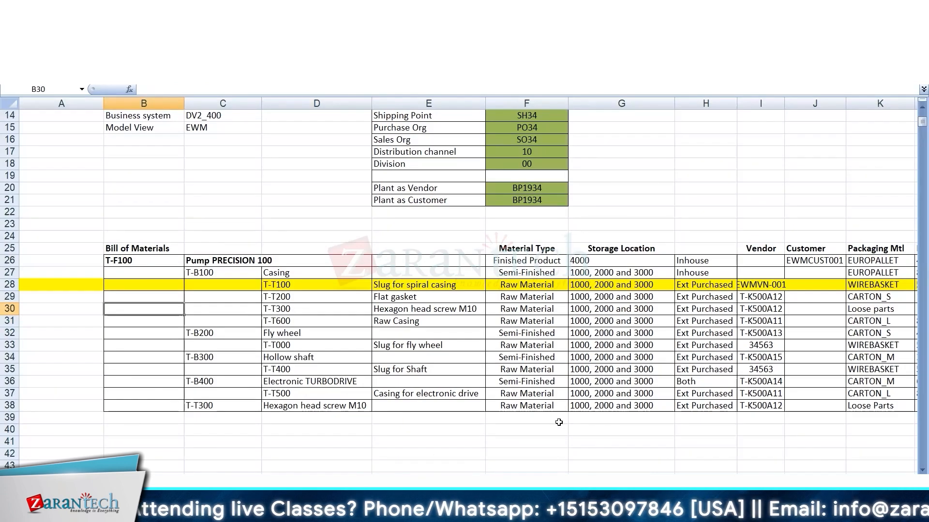
# - Switch back to the SAP remote desktop session and leave the purchase order display
pyautogui.moveTo(554, 483)
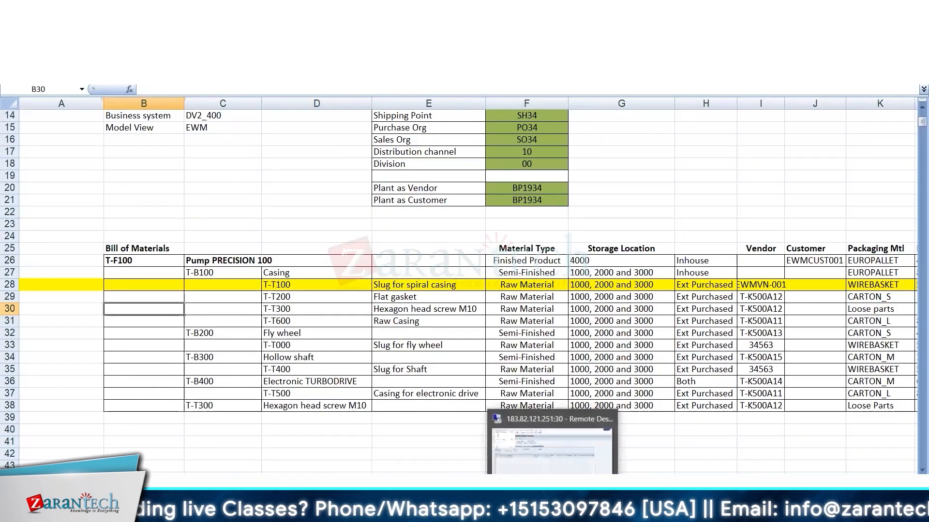
pyautogui.click(558, 461)
pyautogui.click(428, 89)
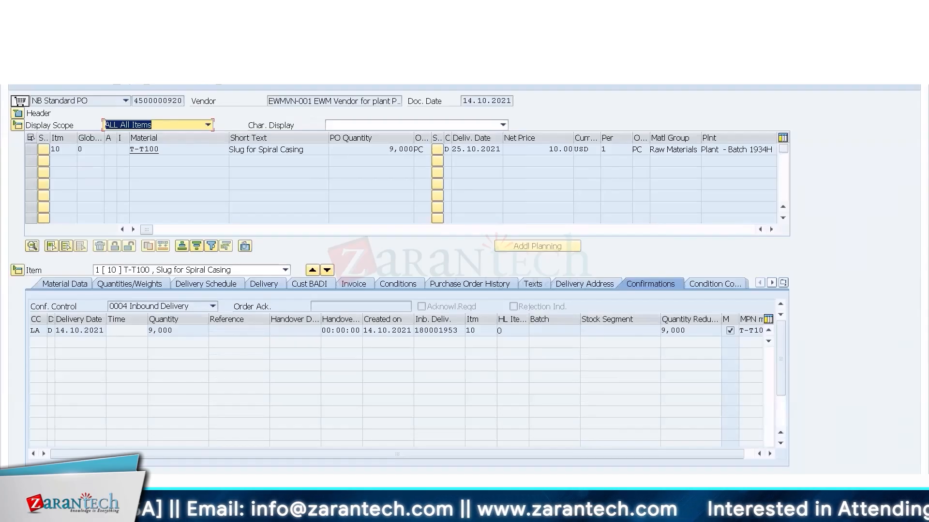
pyautogui.press('F3')
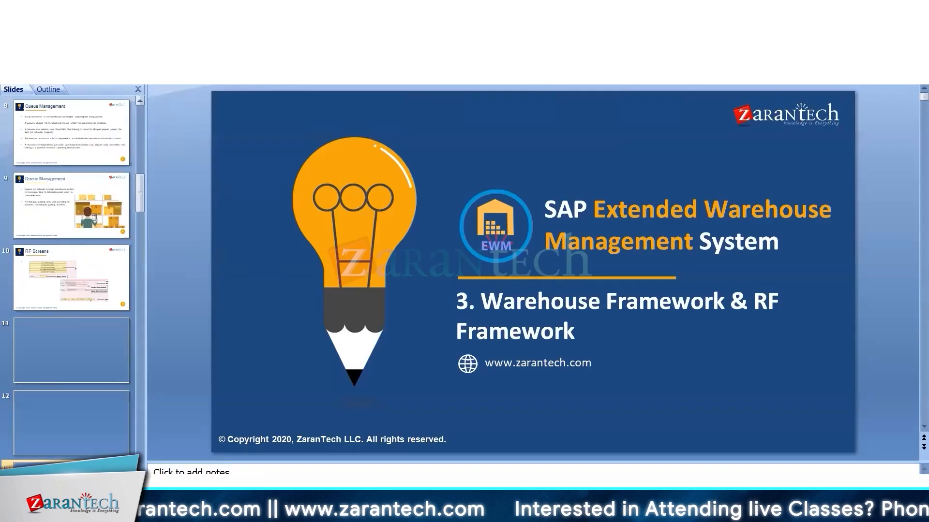
# - Browse the Warehouse Framework & RF Framework presentation and examine the Warehouse Monitor slides
pyautogui.scroll(-7, 106, 440)
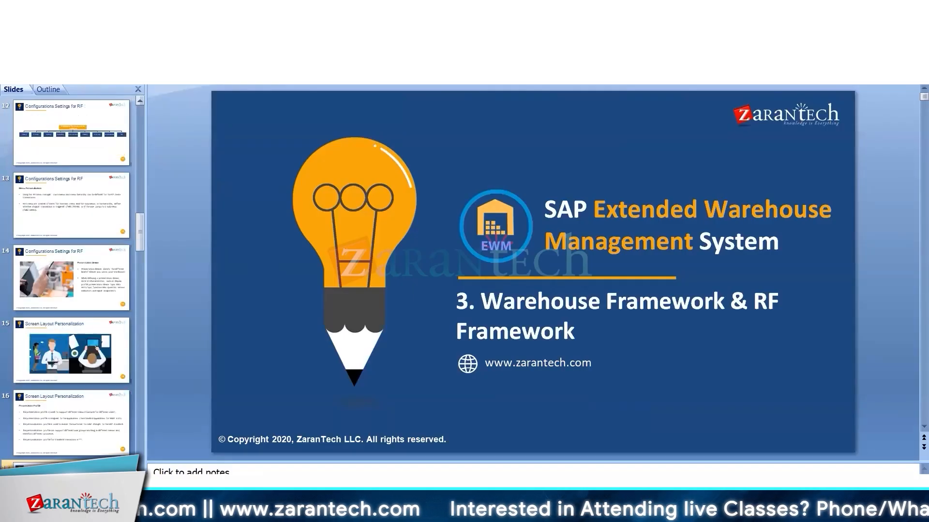
pyautogui.click(107, 440)
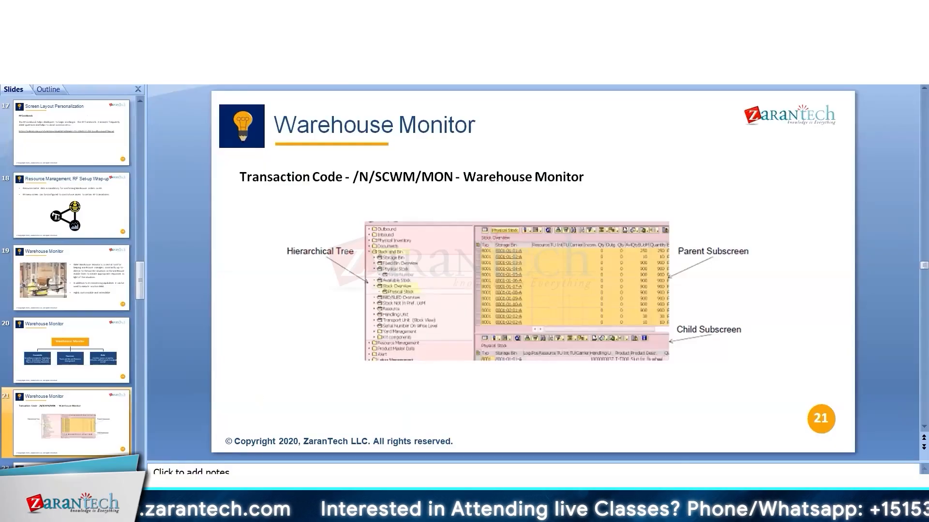
pyautogui.scroll(-3, 71, 276)
pyautogui.click(72, 425)
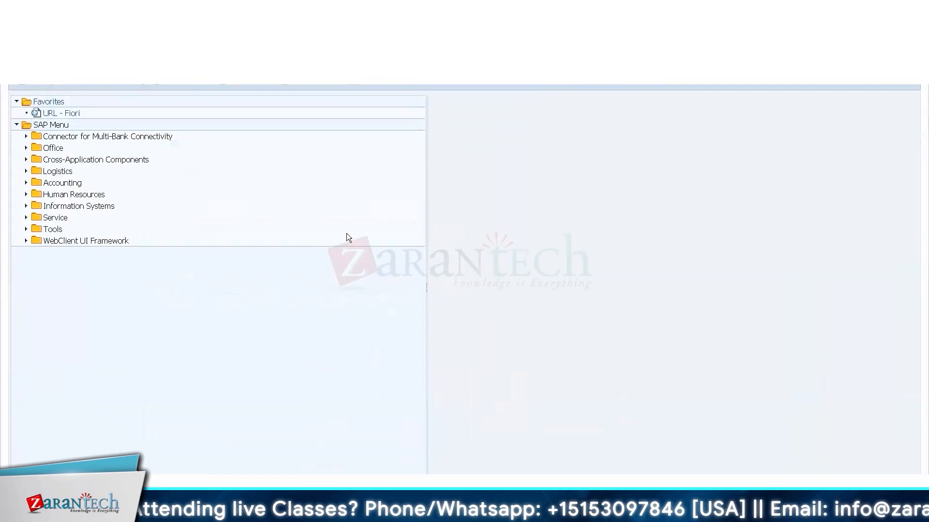
# - Start the Warehouse Management Monitor for warehouse WH34 with the SAP monitor
pyautogui.click(66, 114)
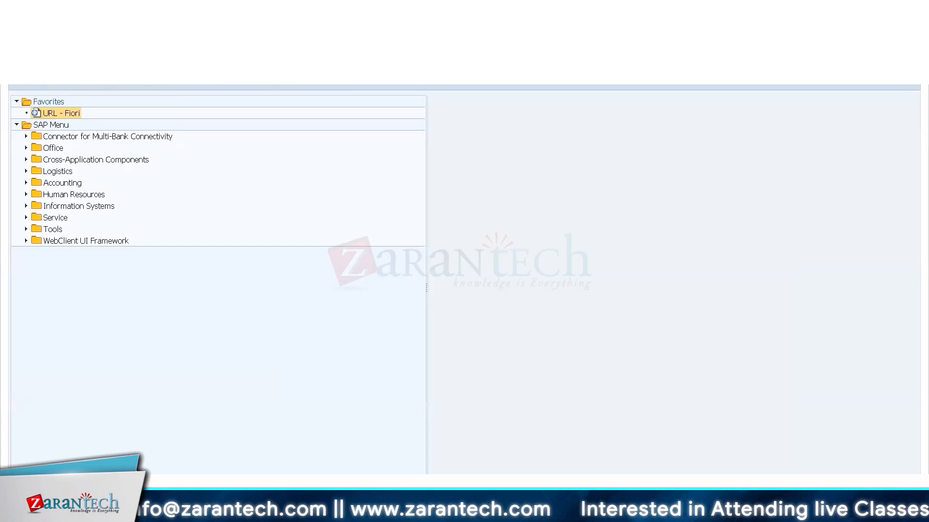
pyautogui.press('Return')
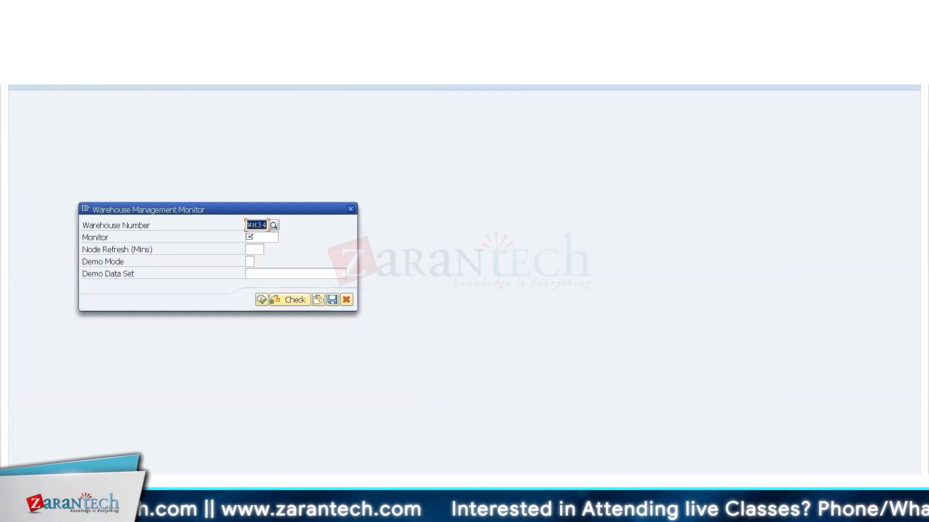
pyautogui.press('Tab')
pyautogui.write('s')
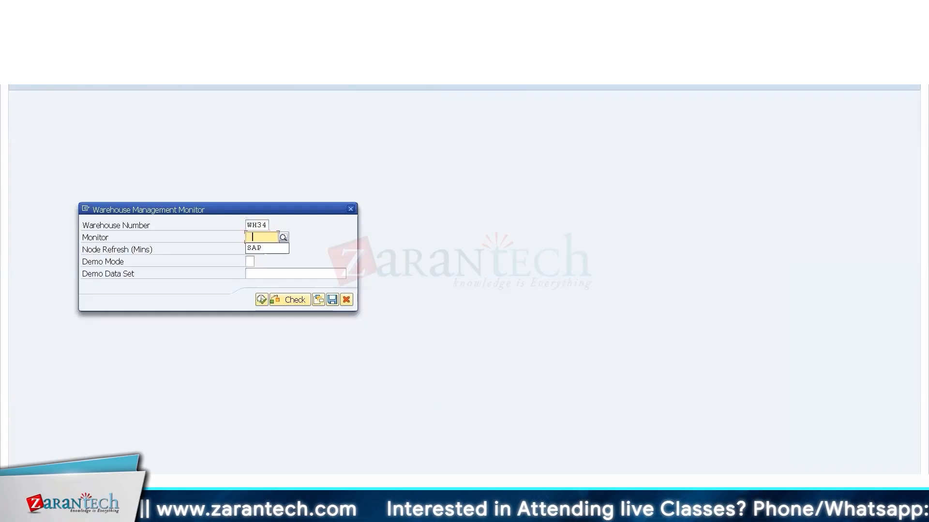
pyautogui.press('Down')
pyautogui.press('Return')
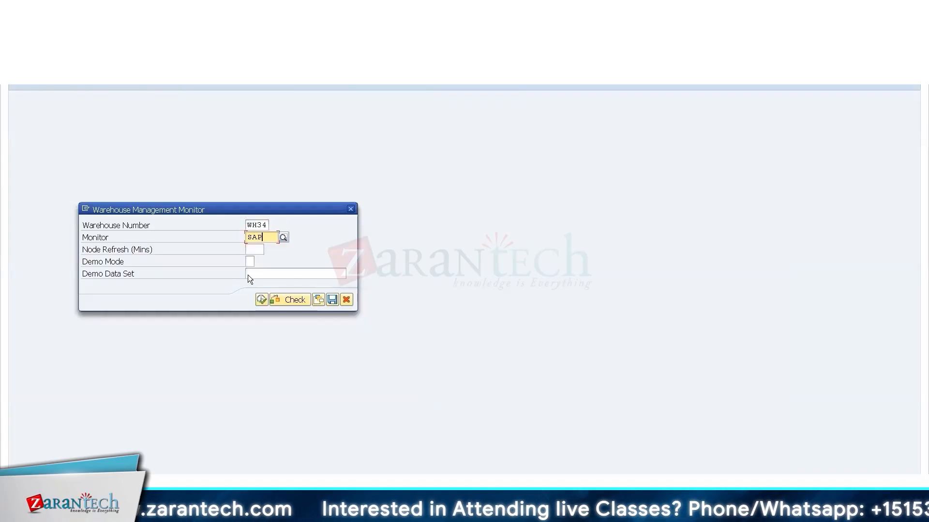
pyautogui.click(261, 299)
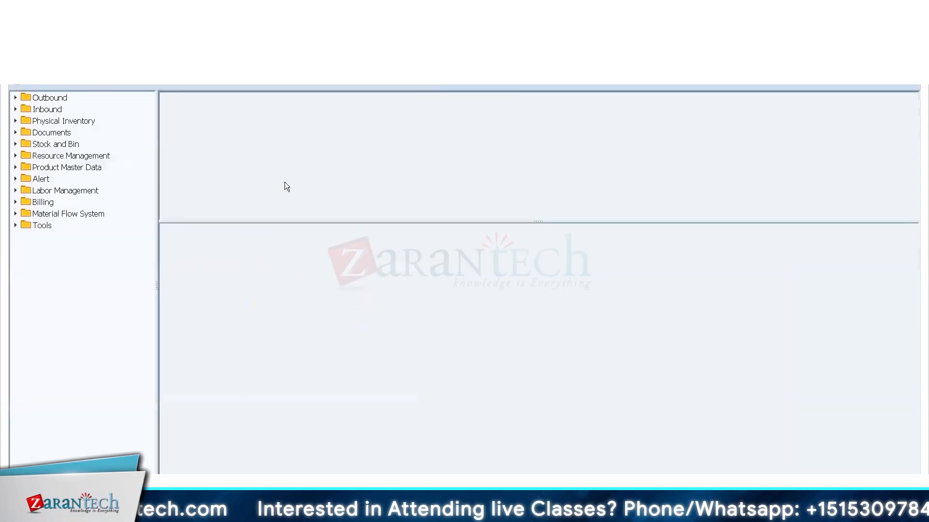
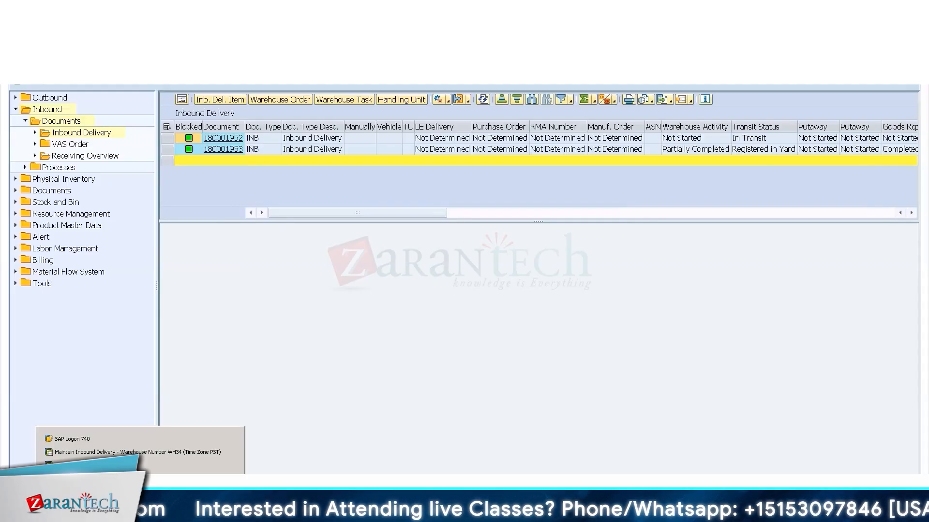
# - Look at the inbound deliveries in the Maintain Inbound Delivery session and return to the Warehouse Monitor
pyautogui.click(81, 452)
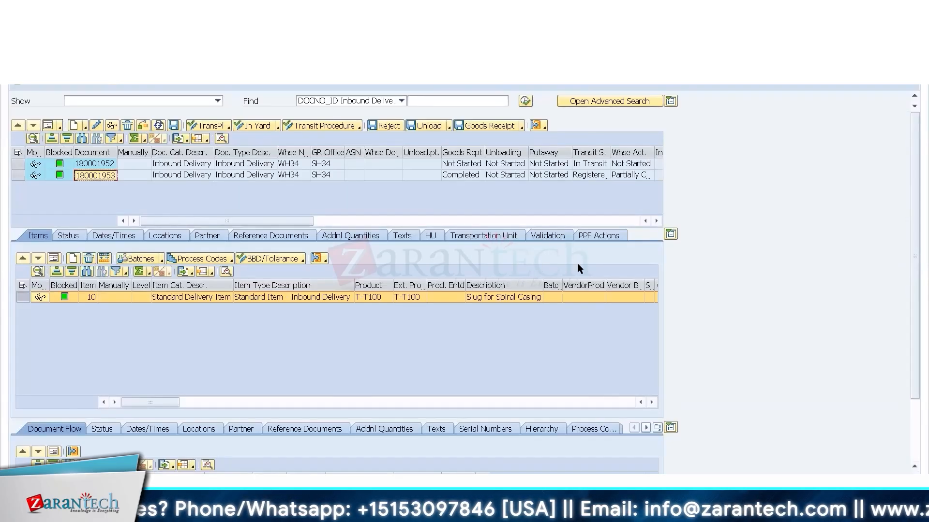
pyautogui.press('F3')
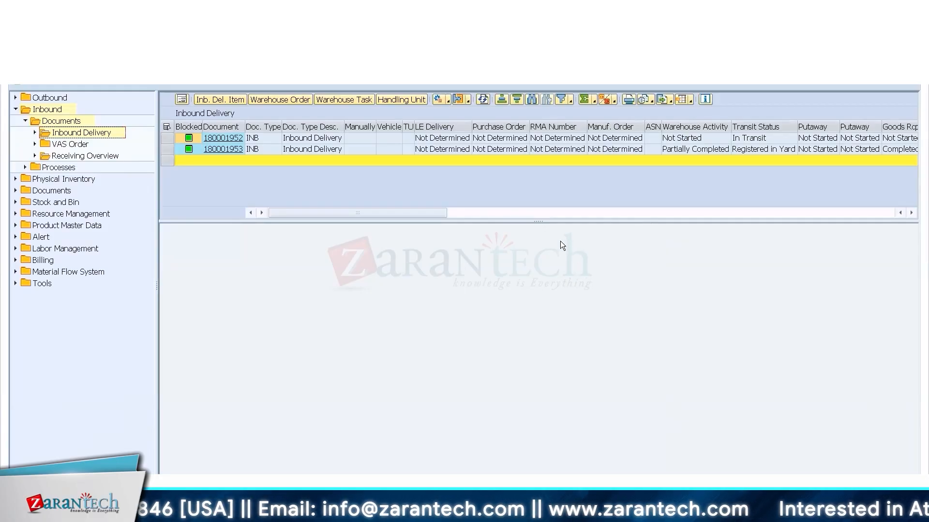
# - Review the columns of the monitor's inbound delivery list and display the item of the in-transit delivery
pyautogui.click(530, 213)
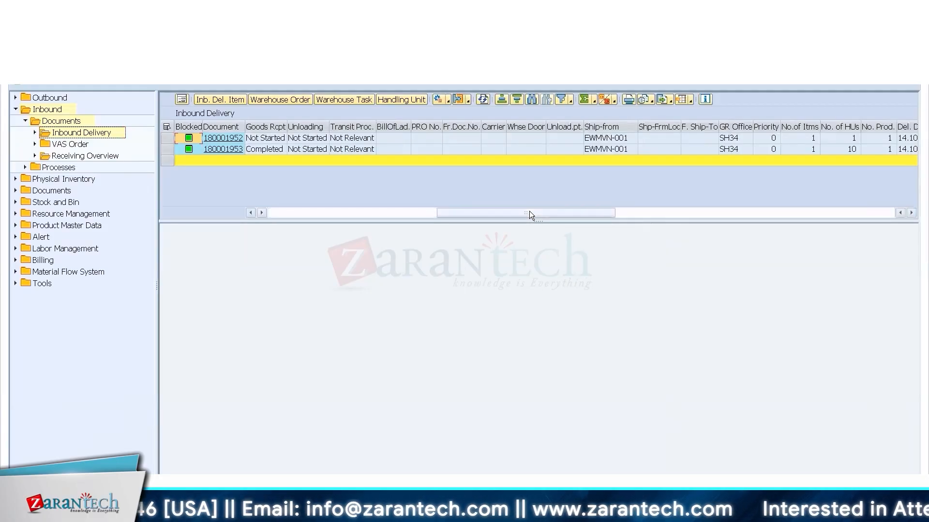
pyautogui.click(309, 213)
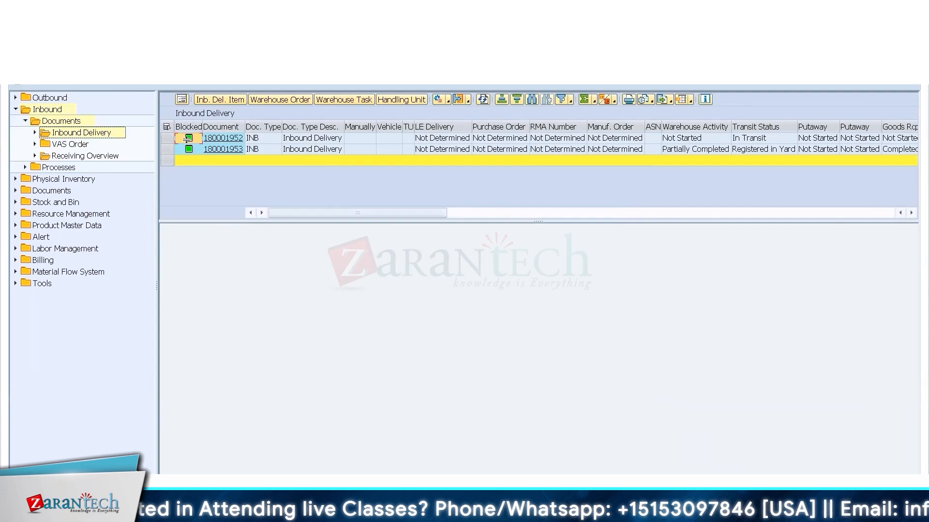
pyautogui.click(168, 139)
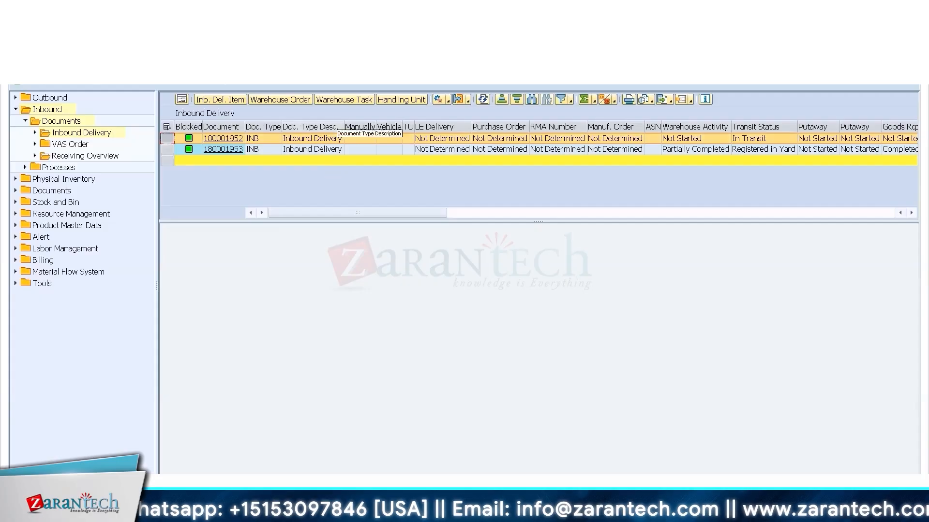
pyautogui.click(217, 100)
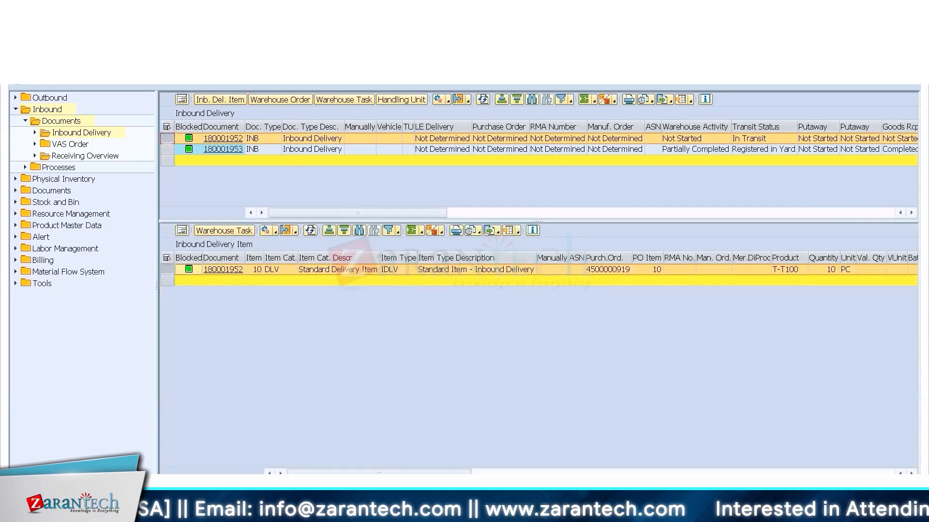
# - In the Maintain Inbound Delivery session, select the delivery with completed goods receipt and view its handling units
pyautogui.click(140, 489)
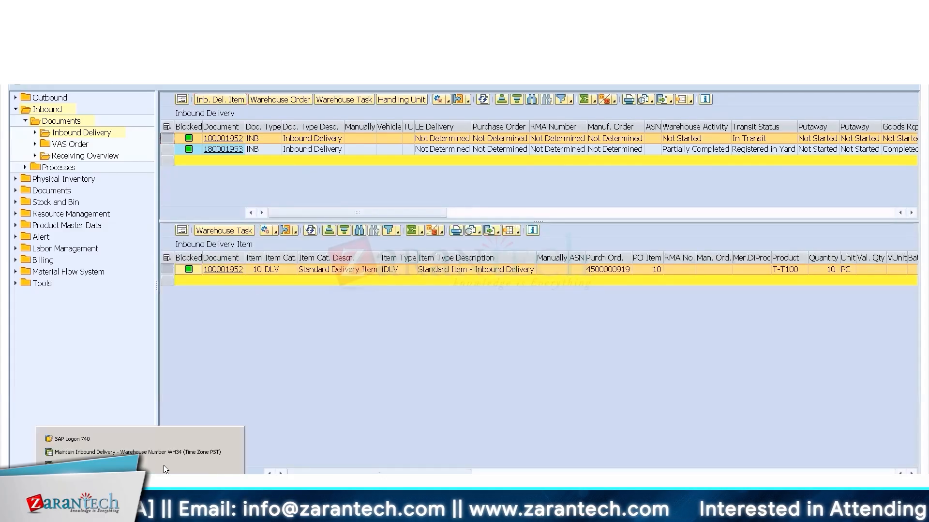
pyautogui.click(118, 453)
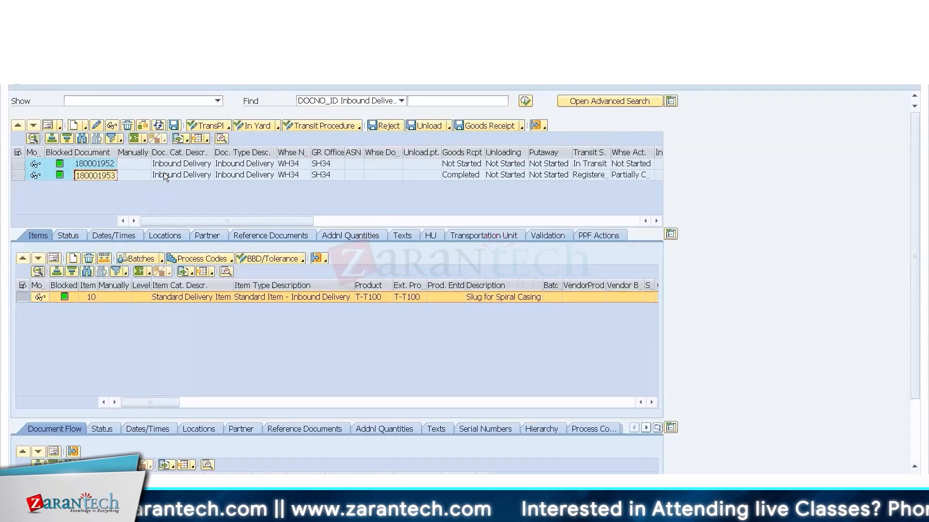
pyautogui.click(165, 173)
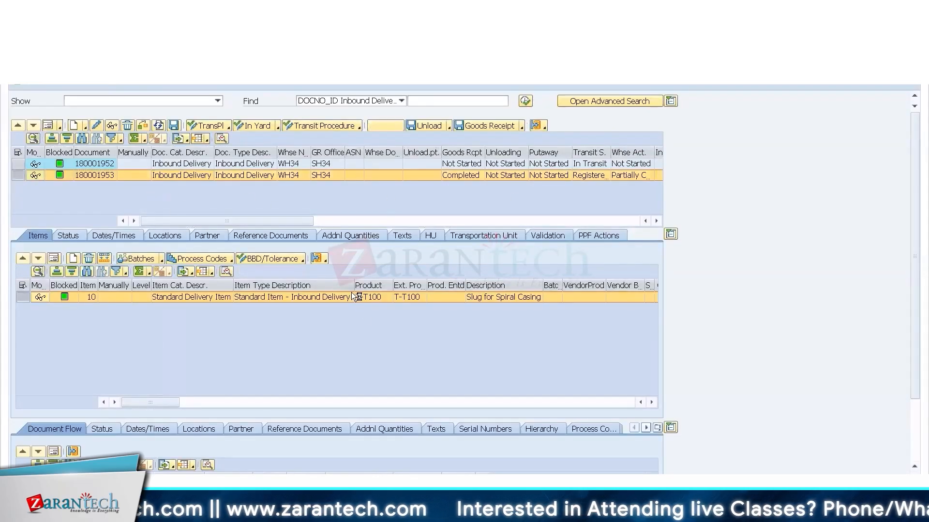
pyautogui.click(441, 233)
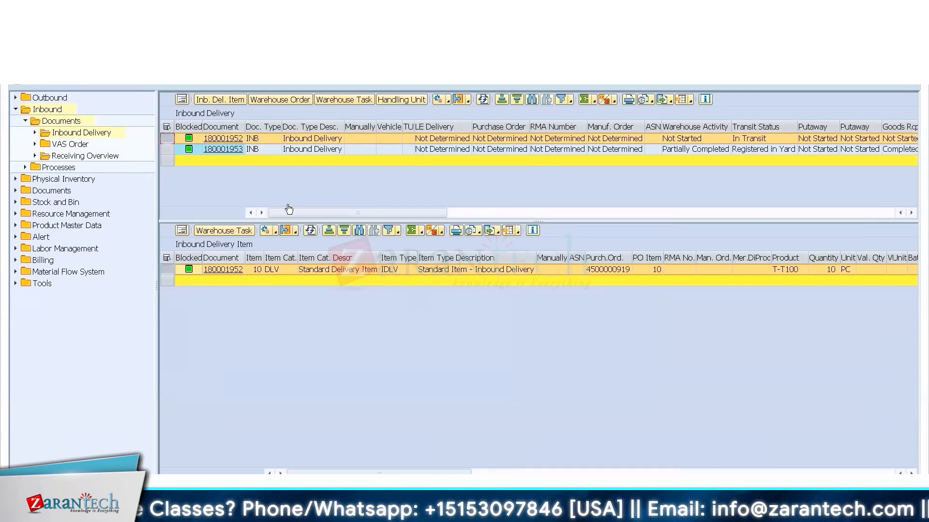
# - Narrow the monitor's node tree and display the handling units of the inbound delivery with completed goods receipt
pyautogui.moveTo(156, 286); pyautogui.dragTo(131, 288)
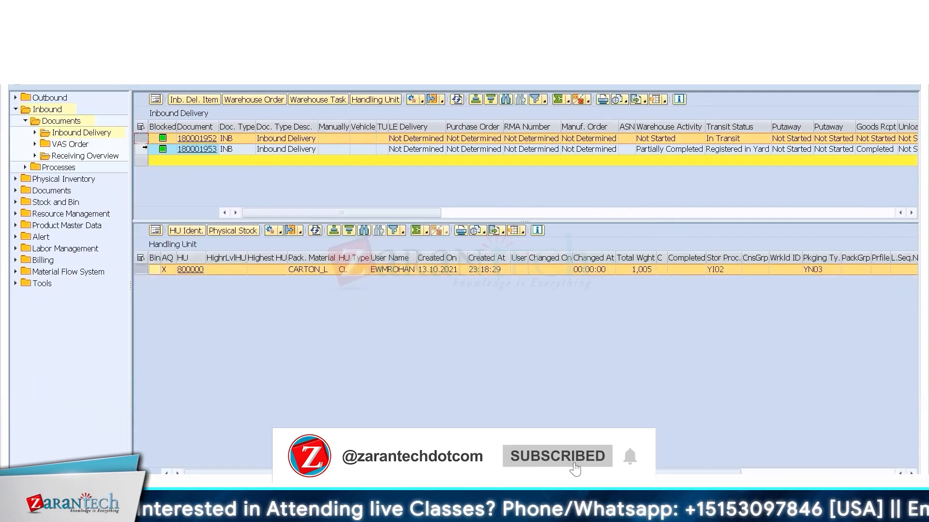
pyautogui.click(142, 148)
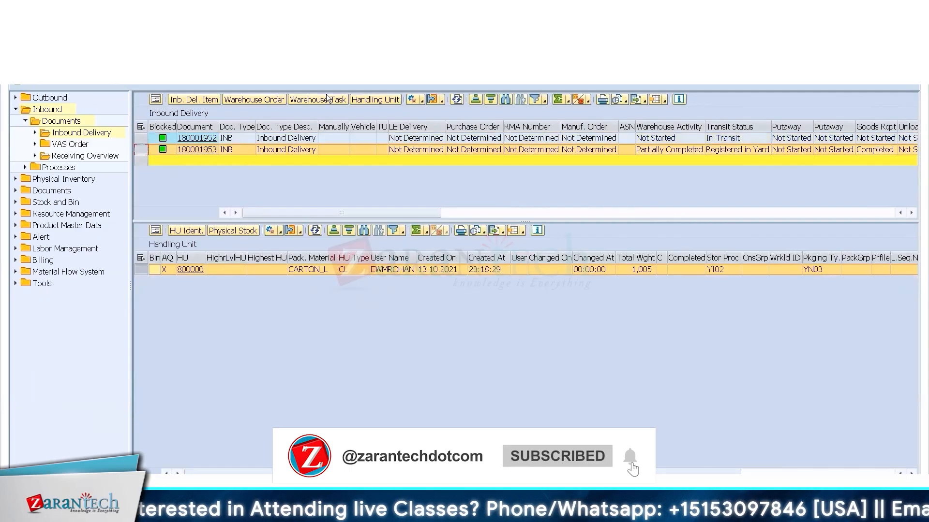
pyautogui.click(375, 99)
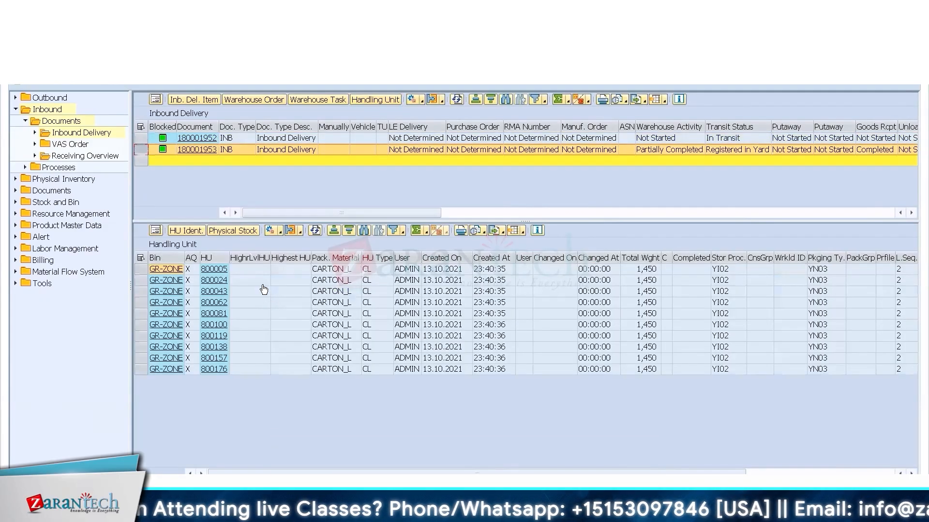
# - Display the physical stock of the first GR-ZONE handling unit and return to the delivery's handling unit list
pyautogui.click(141, 269)
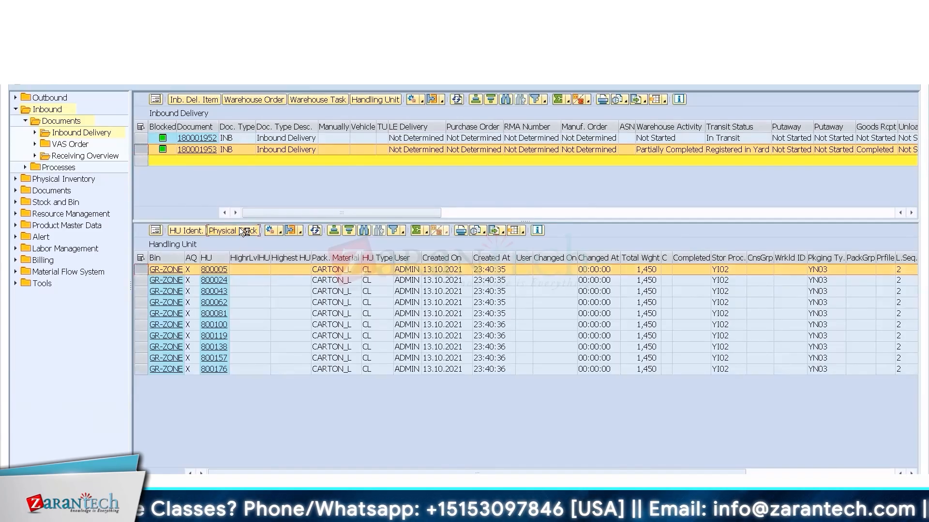
pyautogui.click(239, 227)
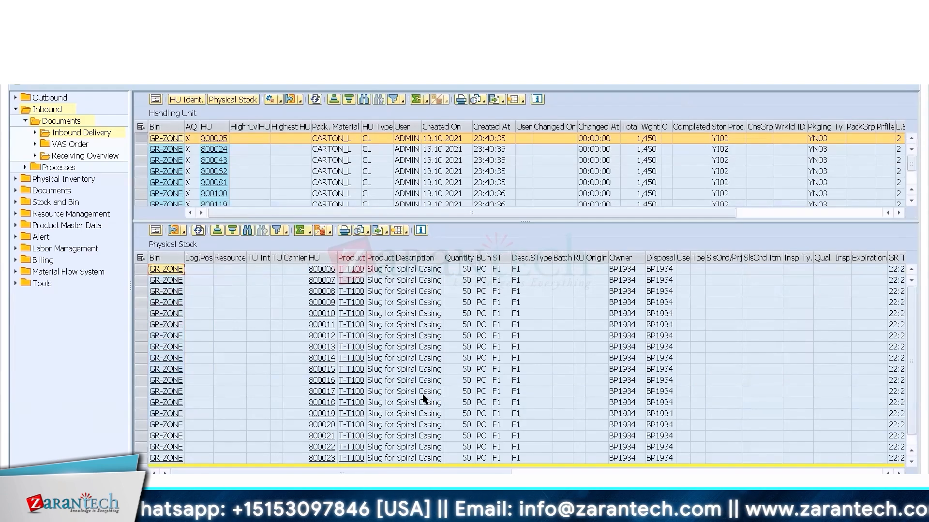
pyautogui.click(194, 44)
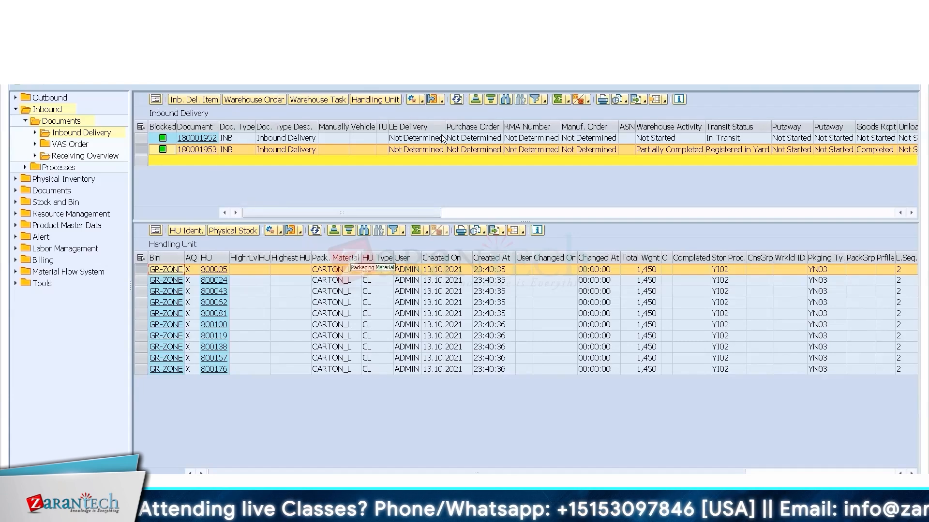
# - Check the methods offered for the goods-received inbound delivery, including Create WT in Background, and display its warehouse tasks
pyautogui.click(421, 101)
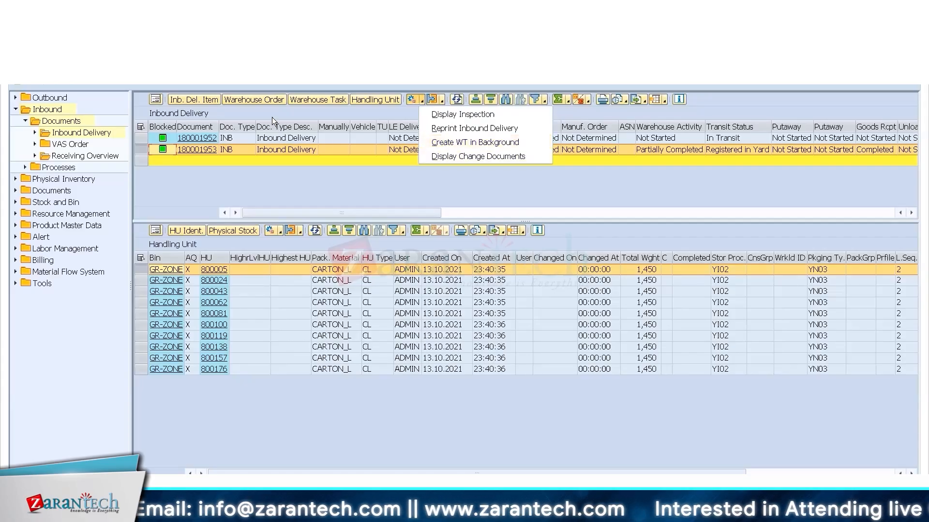
pyautogui.click(318, 95)
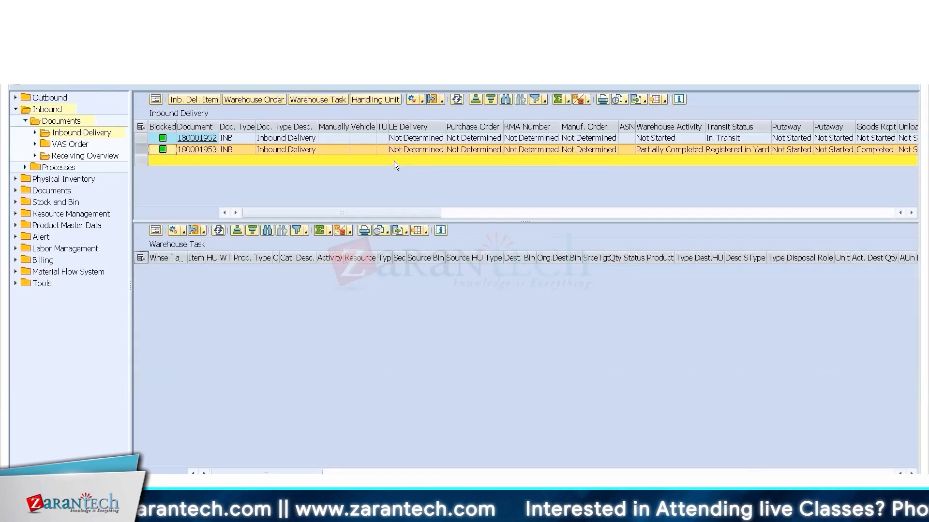
pyautogui.click(421, 102)
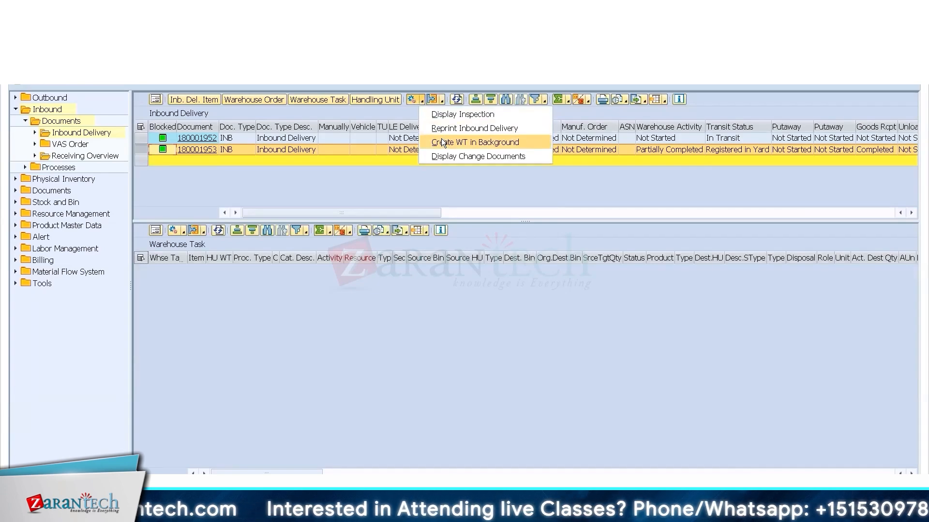
pyautogui.click(363, 184)
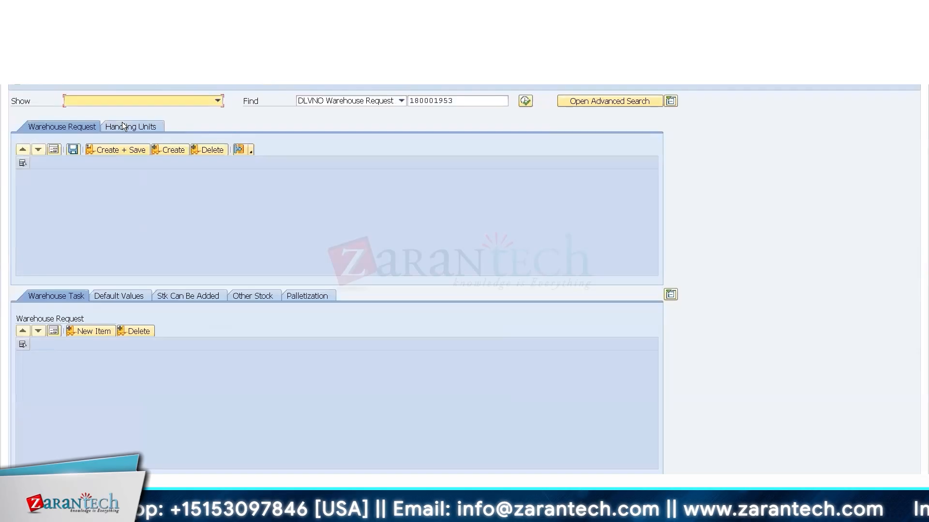
# - List the inbound delivery's handling units in the warehouse task creation screen and select all of them
pyautogui.click(123, 127)
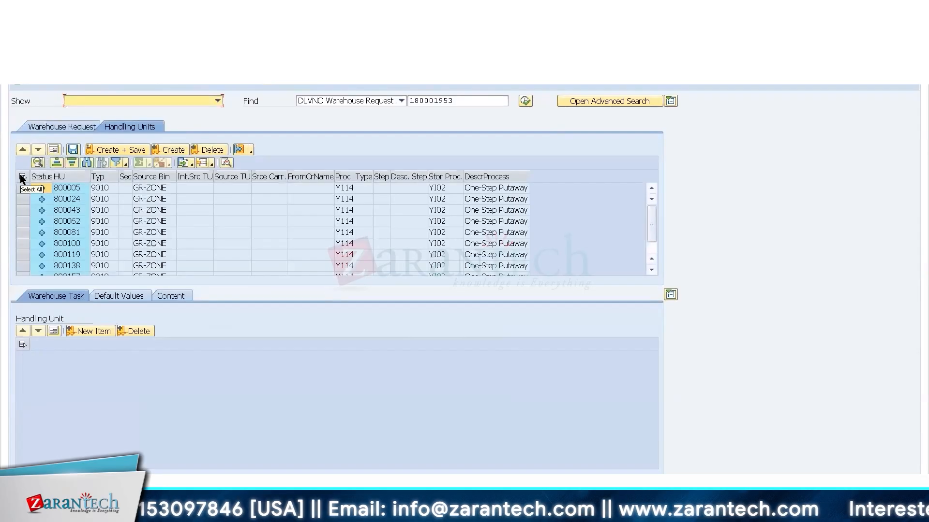
pyautogui.click(22, 177)
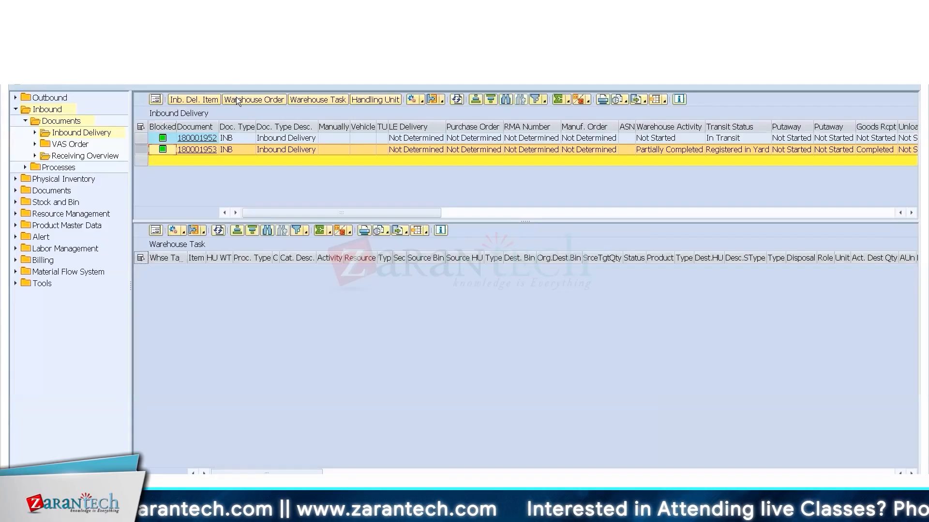
# - Check the methods available in the monitor for the inbound delivery's item and for its handling units
pyautogui.click(237, 99)
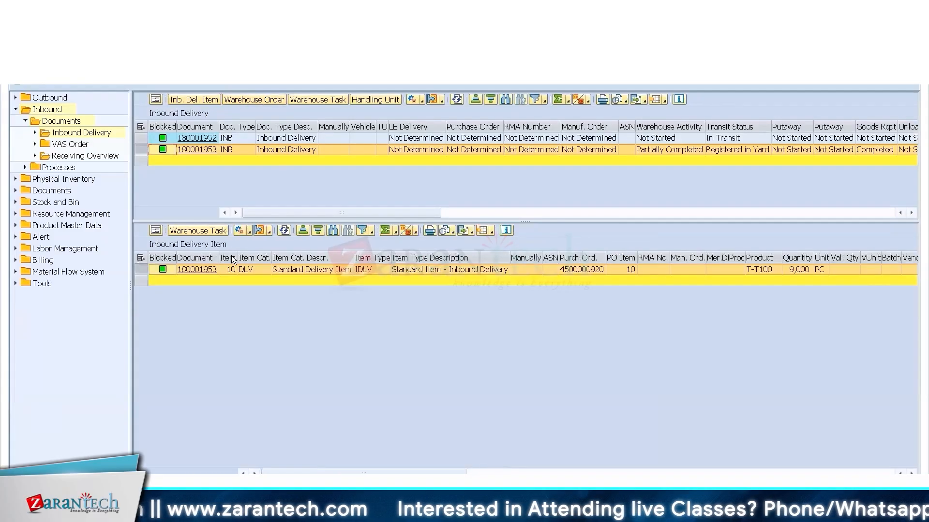
pyautogui.click(249, 232)
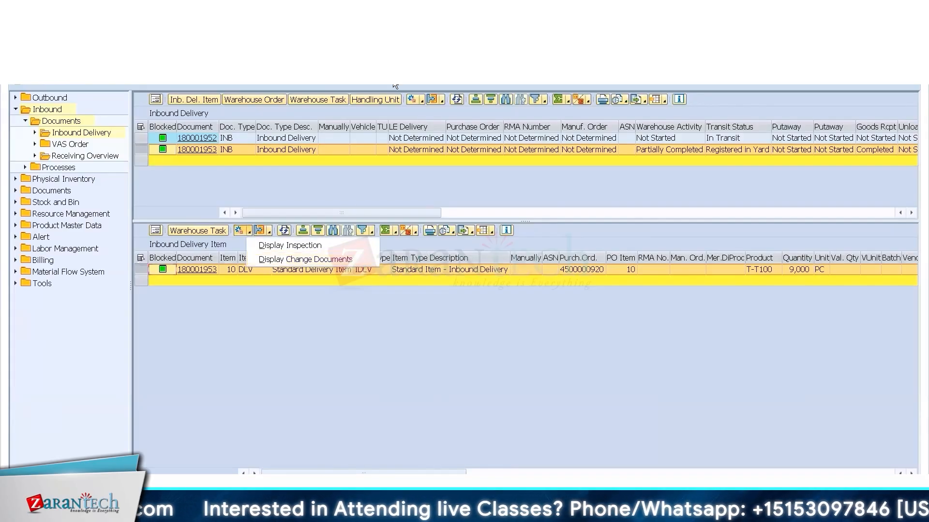
pyautogui.click(381, 99)
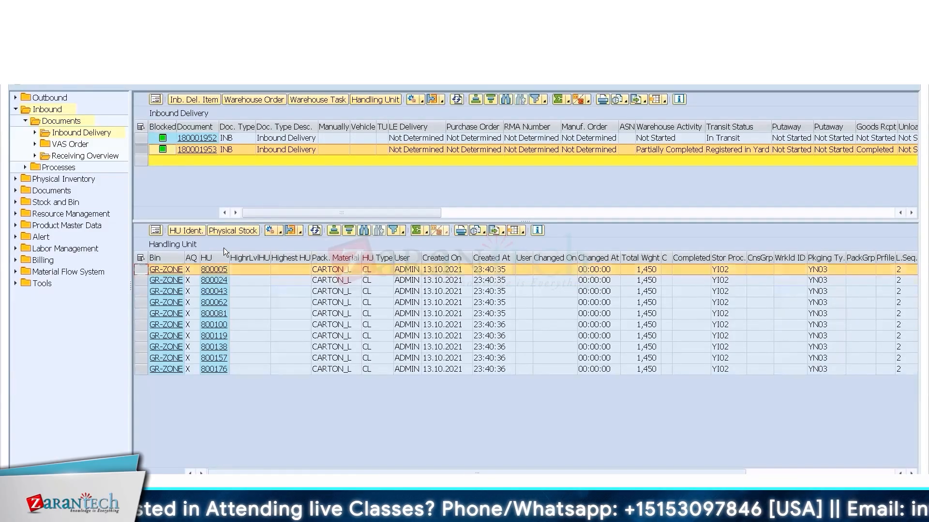
pyautogui.click(280, 230)
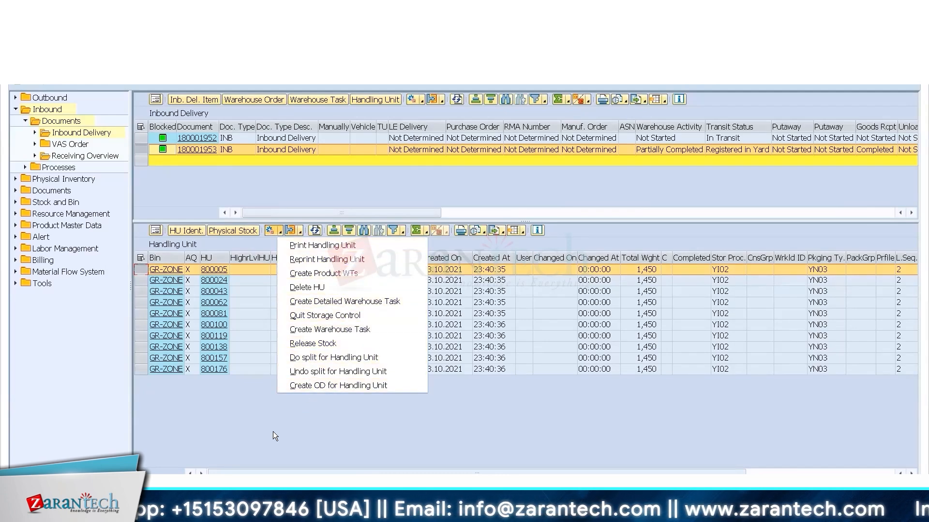
pyautogui.click(237, 415)
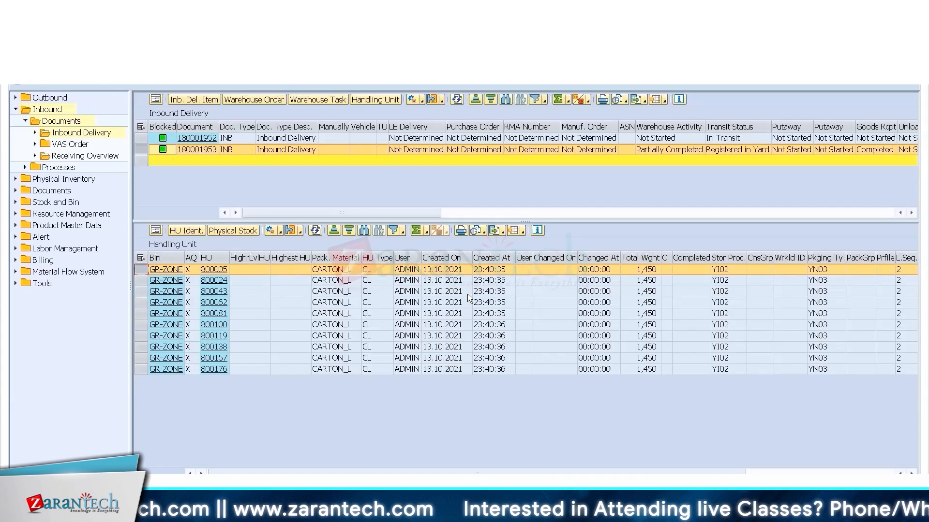
# - Display the goods-received inbound delivery's item and its warehouse orders in the monitor
pyautogui.click(192, 99)
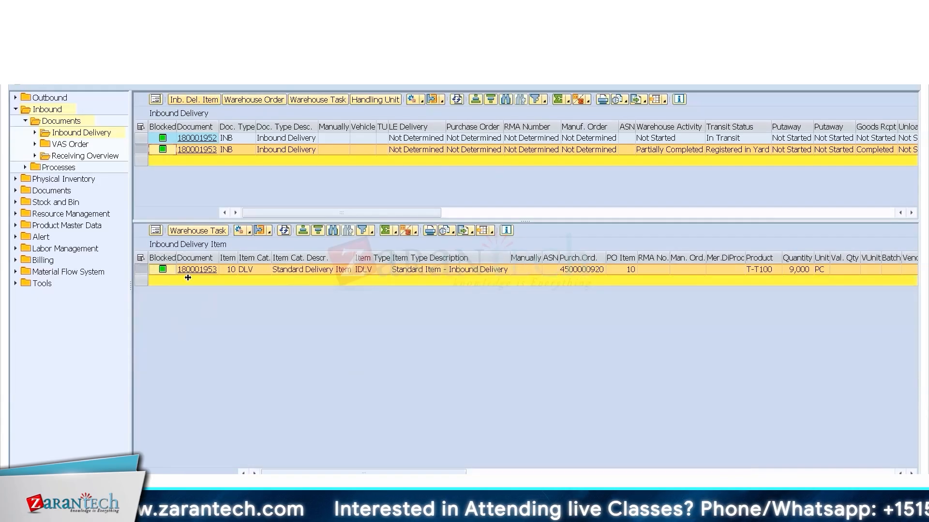
pyautogui.click(251, 99)
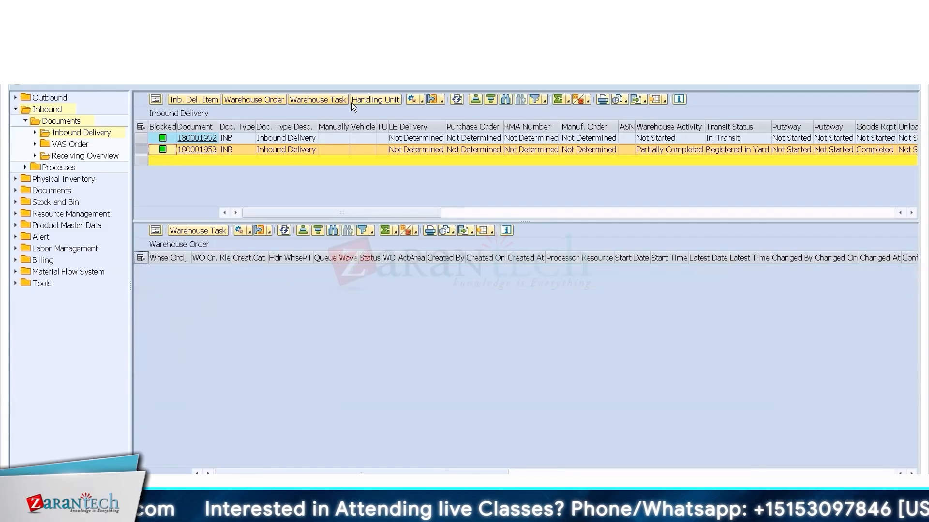
# - Display the handling units of the goods-received inbound delivery and of the in-transit inbound delivery
pyautogui.click(366, 99)
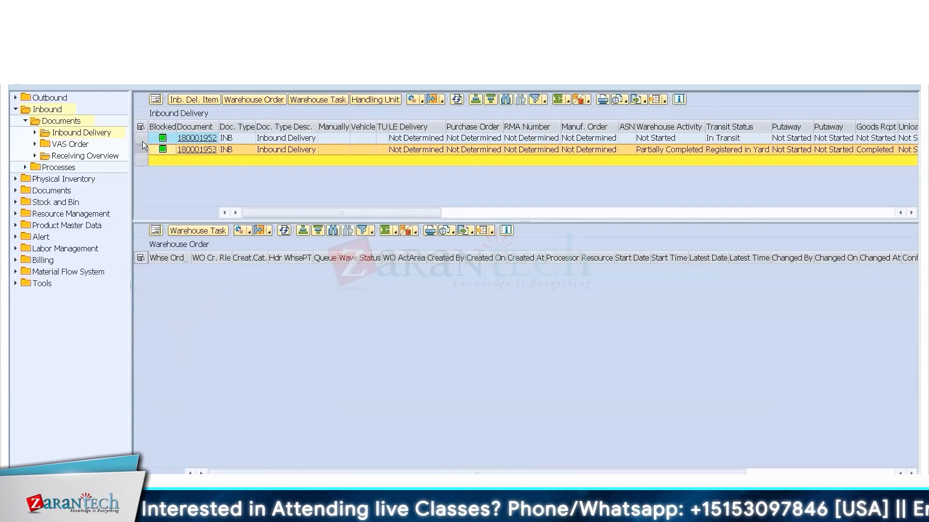
pyautogui.click(157, 139)
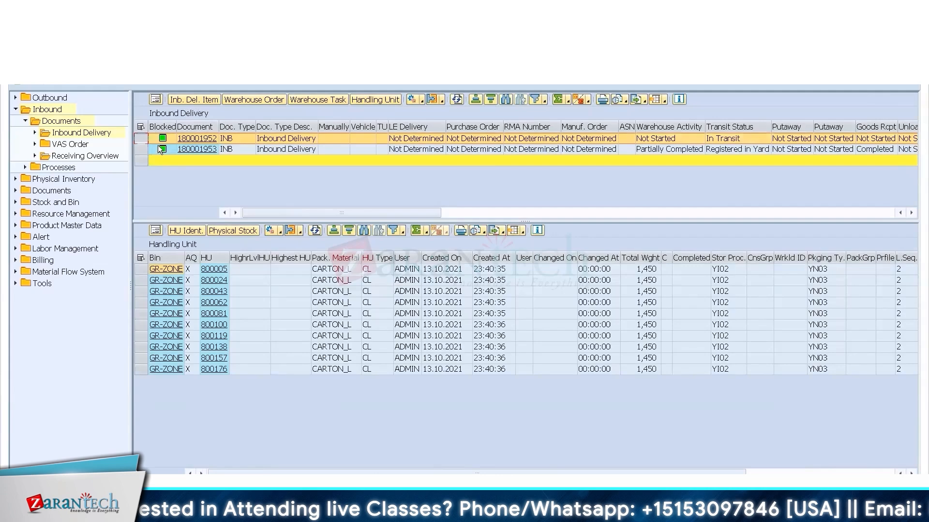
pyautogui.click(374, 98)
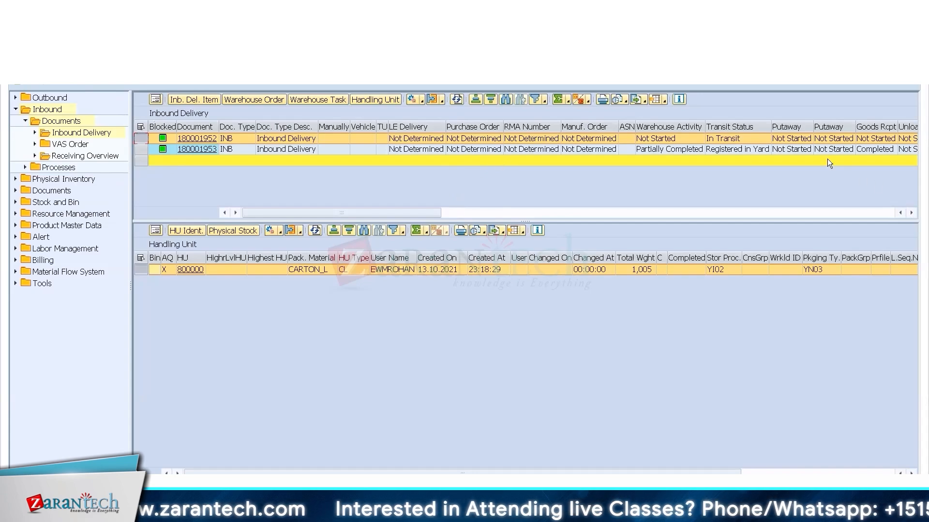
# - Review the inbound deliveries' transit, putaway and goods receipt status columns in the monitor
pyautogui.click(739, 153)
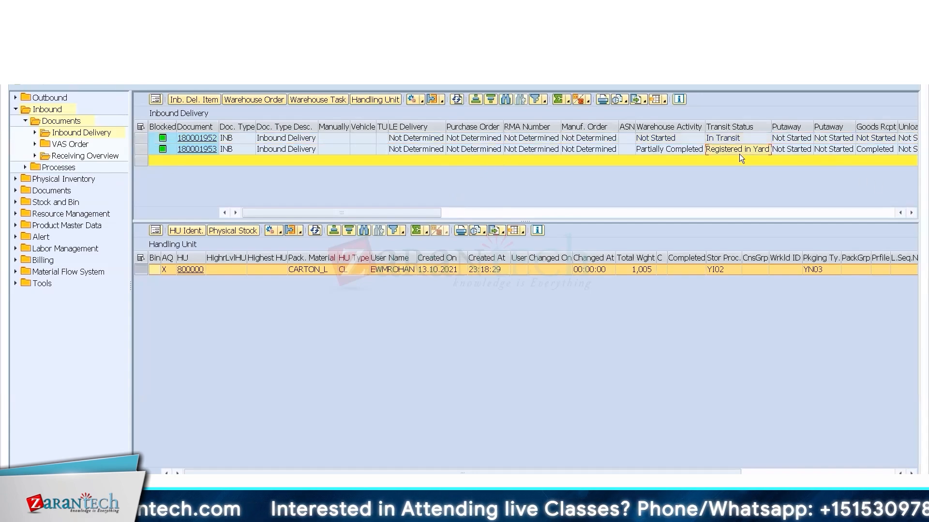
pyautogui.click(861, 152)
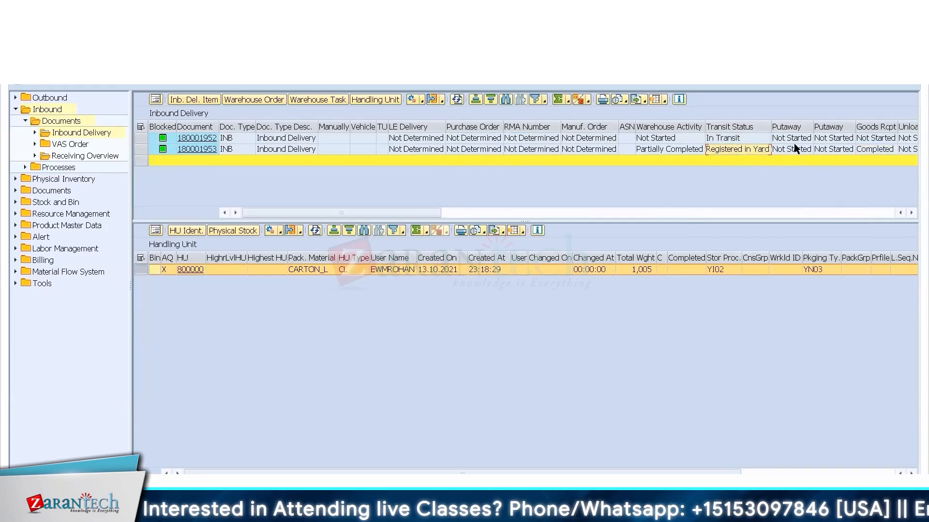
pyautogui.click(911, 213)
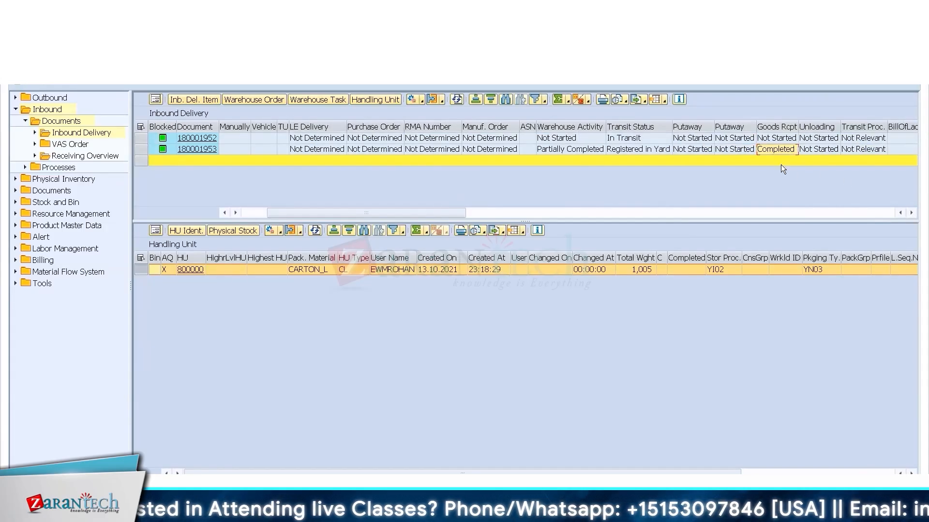
pyautogui.click(636, 151)
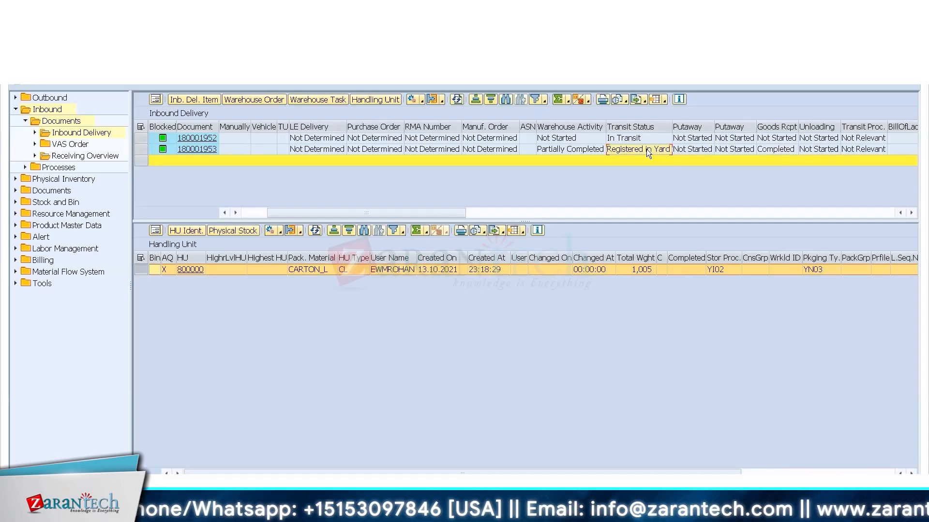
pyautogui.click(694, 122)
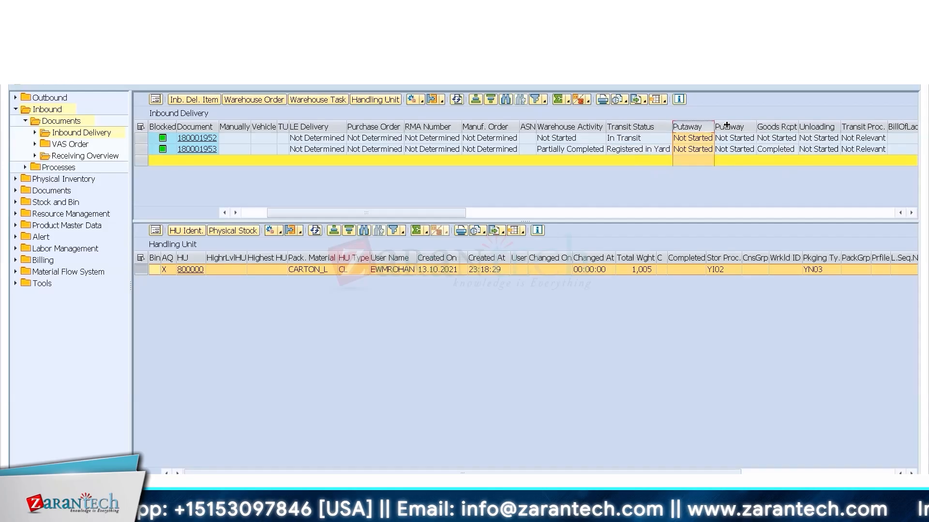
pyautogui.click(728, 149)
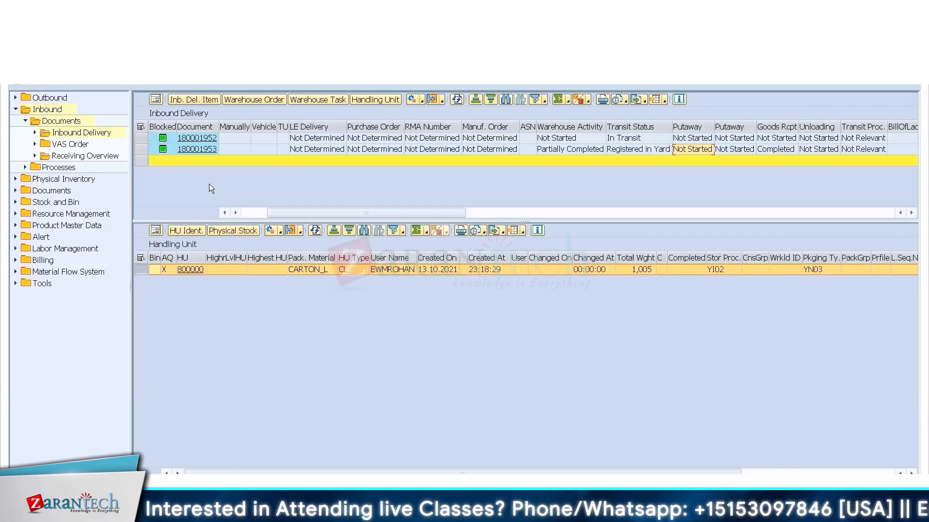
# - Switch to the training course web page and highlight the QIE and ERP Quality Management topic under the Goods Receipt Process module
pyautogui.click(424, 100)
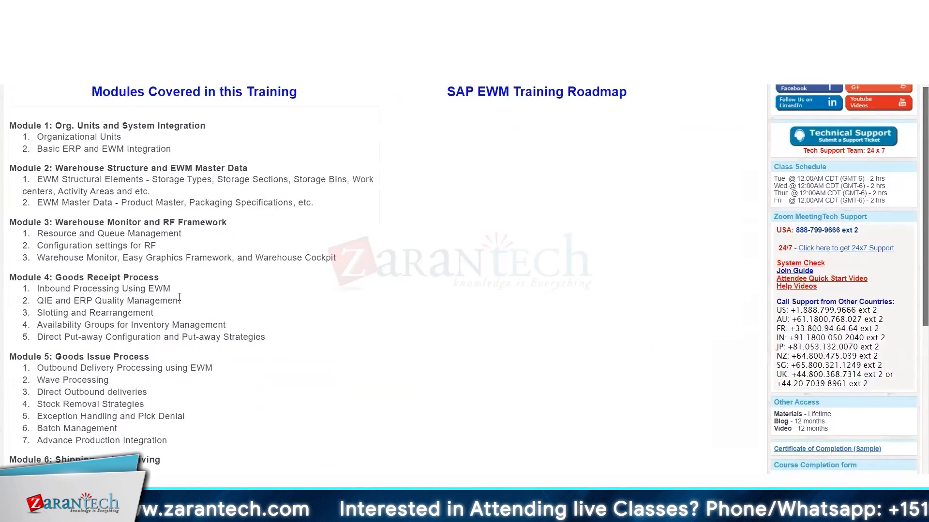
pyautogui.moveTo(182, 302); pyautogui.dragTo(35, 303)
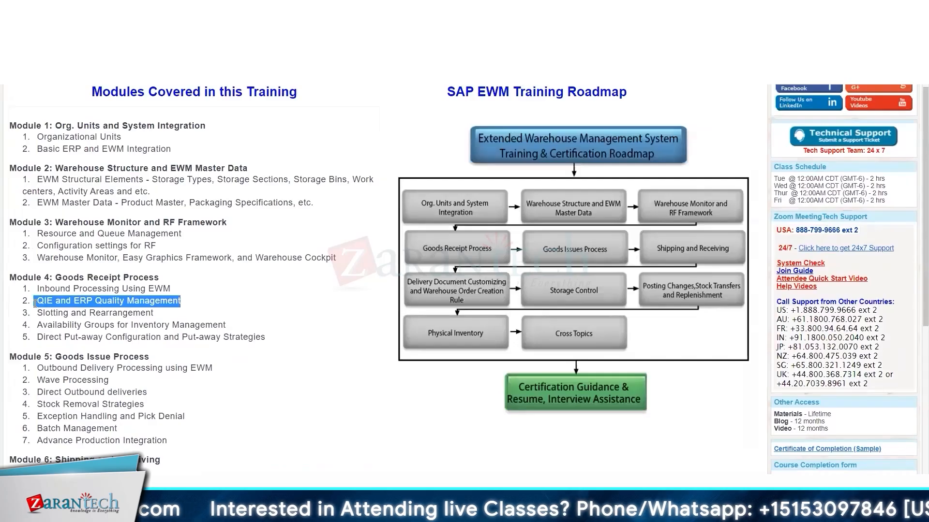
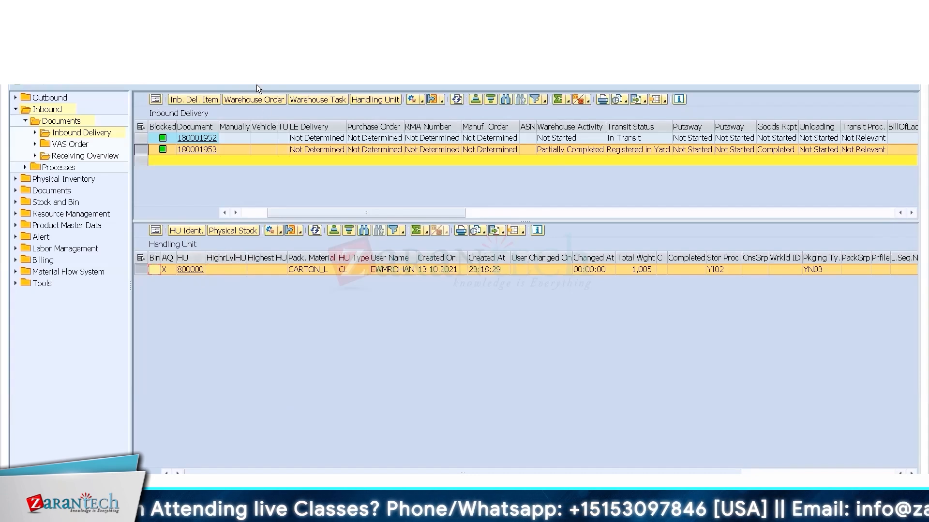
# - Open the goods-received inbound delivery's document to view its header and items, and return to the monitor
pyautogui.click(191, 151)
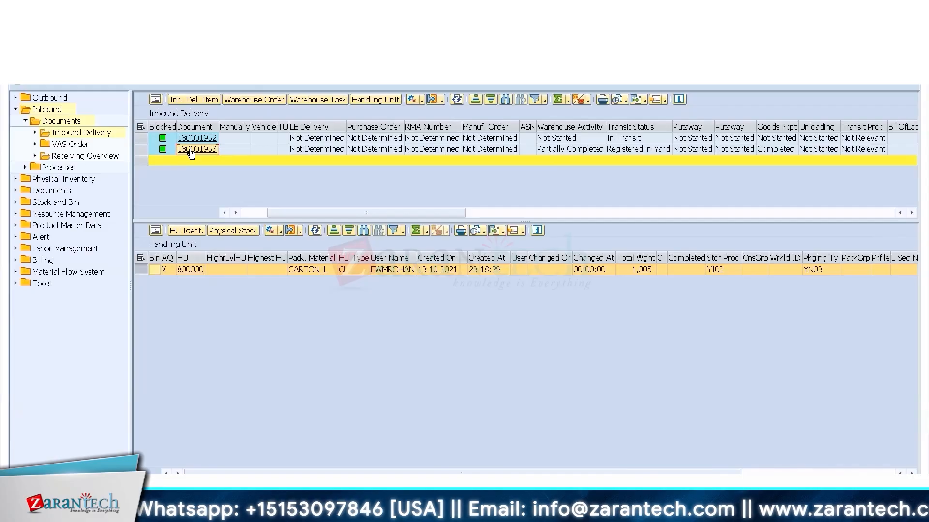
pyautogui.click(191, 150)
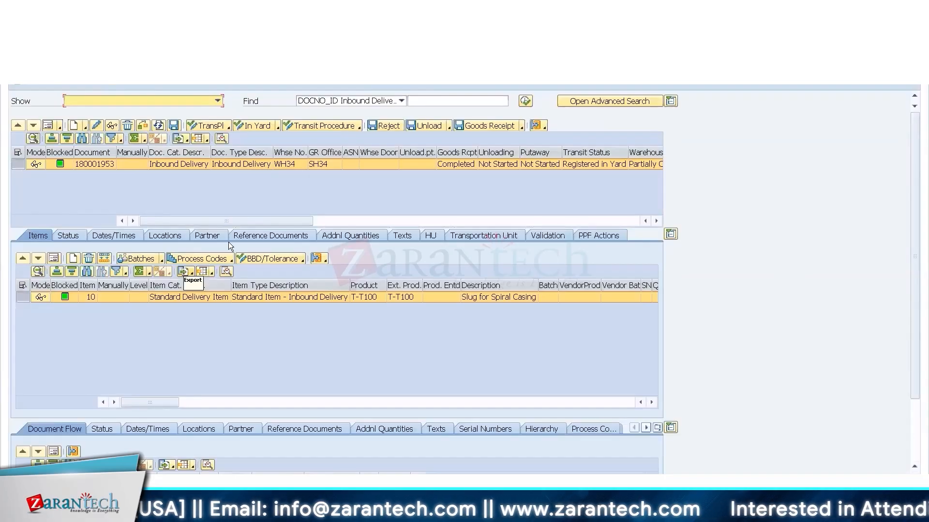
pyautogui.press('F3')
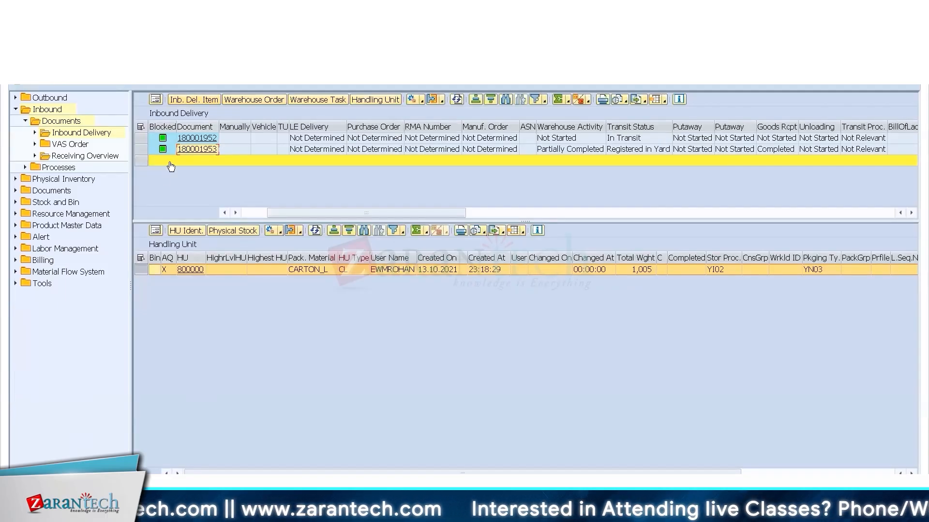
# - Open the CARTON_L handling unit's details, expand its nested handling unit down to the packed product, and return to the monitor
pyautogui.click(192, 269)
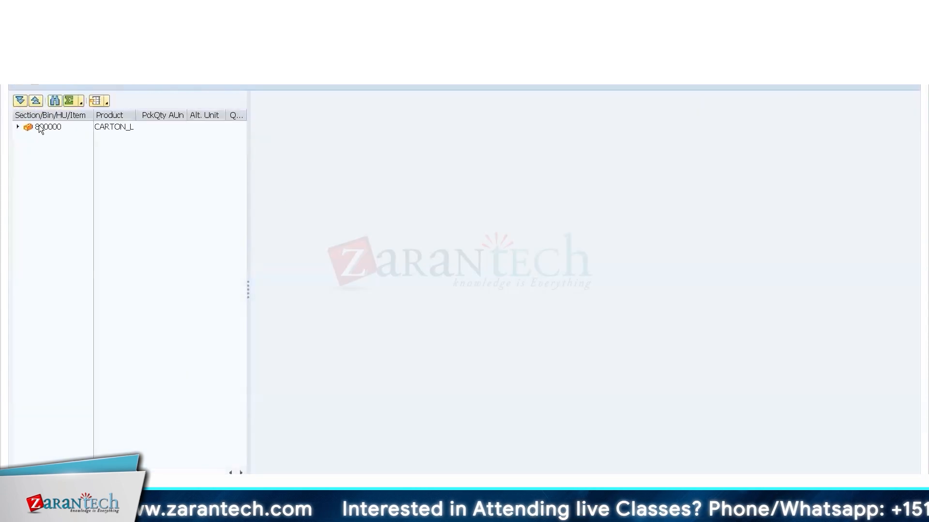
pyautogui.doubleClick(42, 128)
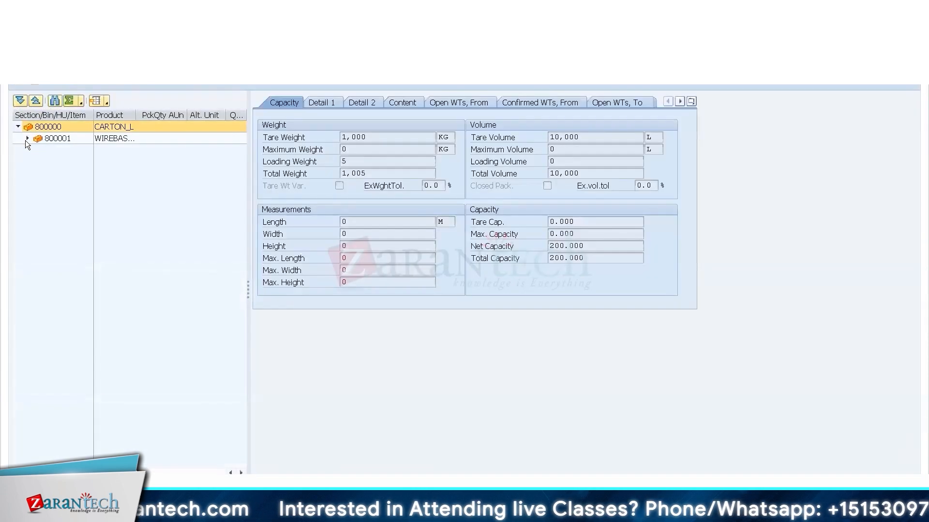
pyautogui.click(26, 140)
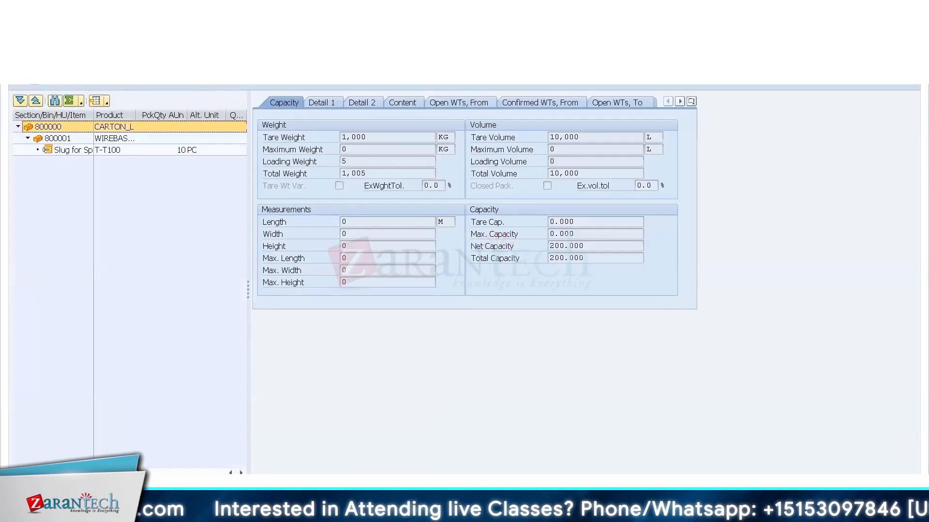
pyautogui.press('F3')
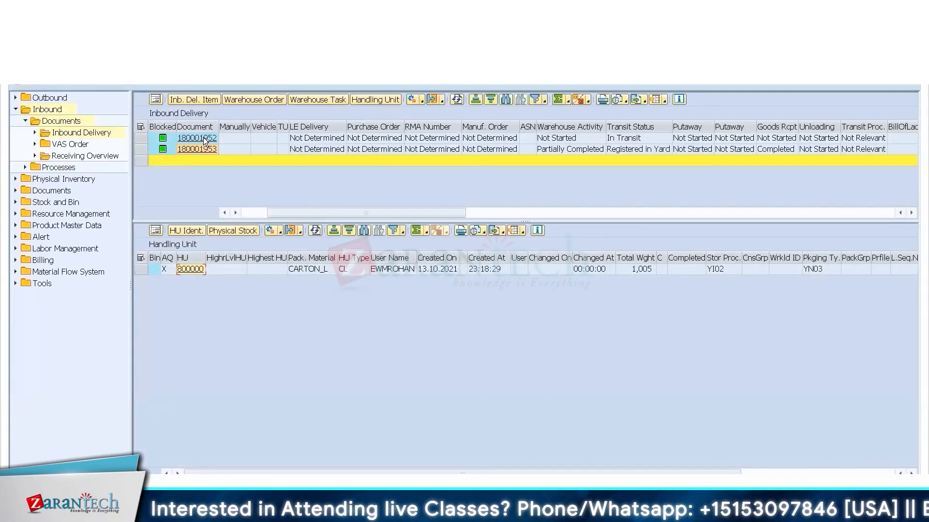
# - Display the in-transit inbound delivery's item and check the additional methods offered for the delivery and for the item
pyautogui.click(139, 138)
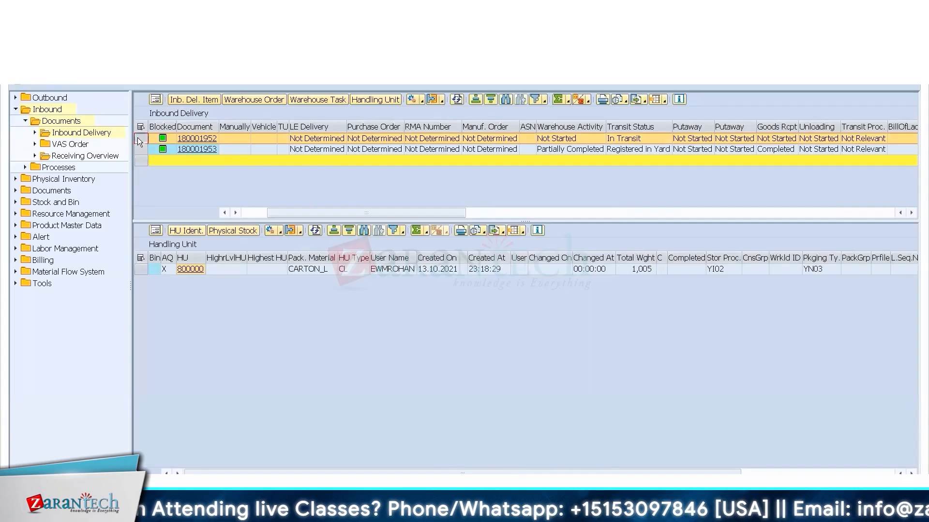
pyautogui.click(442, 100)
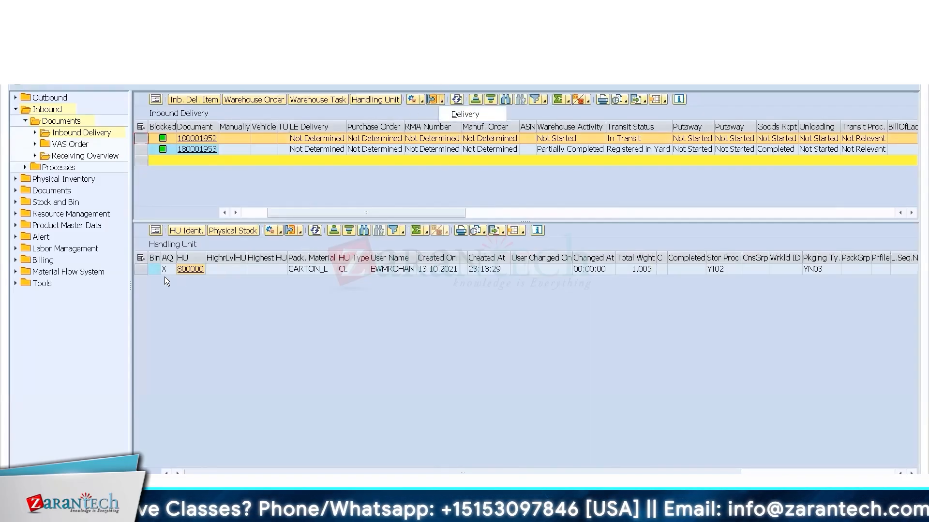
pyautogui.click(200, 98)
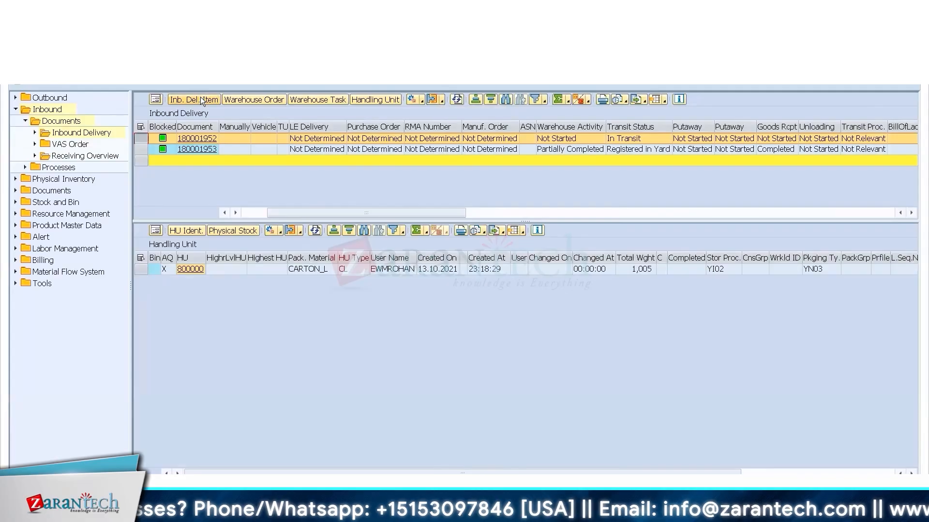
pyautogui.click(434, 99)
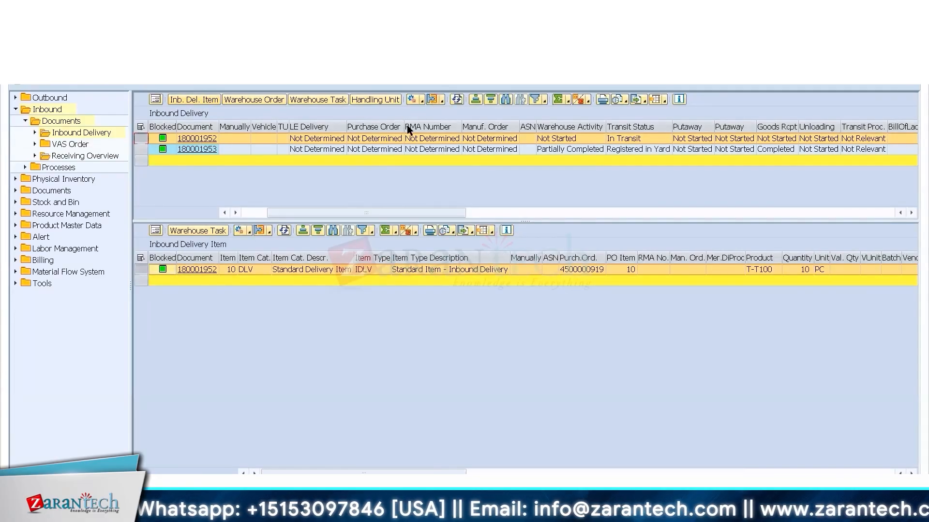
pyautogui.click(270, 231)
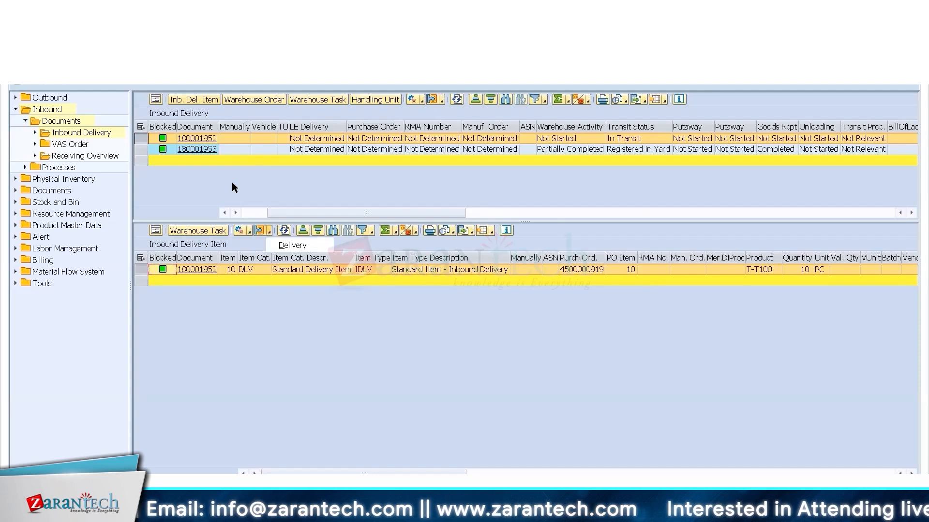
# - Look through the Stock and Bin node's contents, and collapse both it and the Inbound node
pyautogui.click(11, 202)
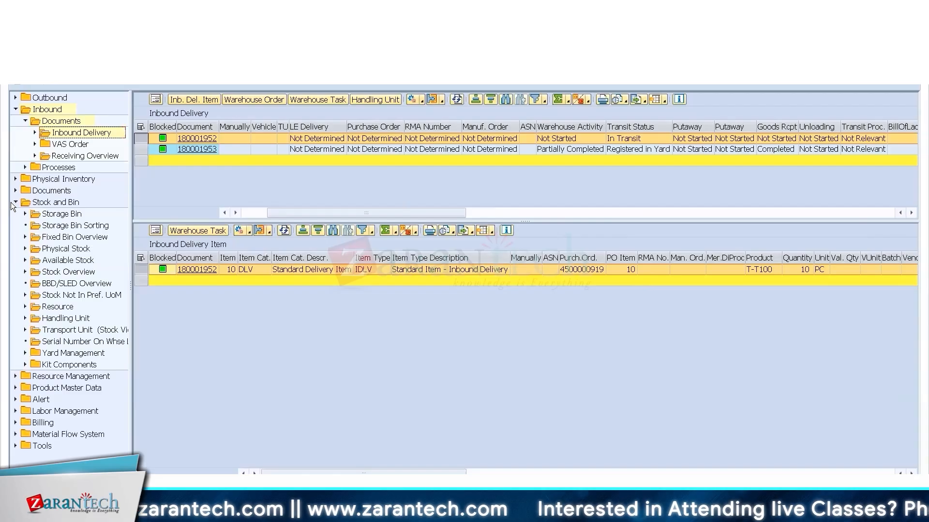
pyautogui.click(12, 202)
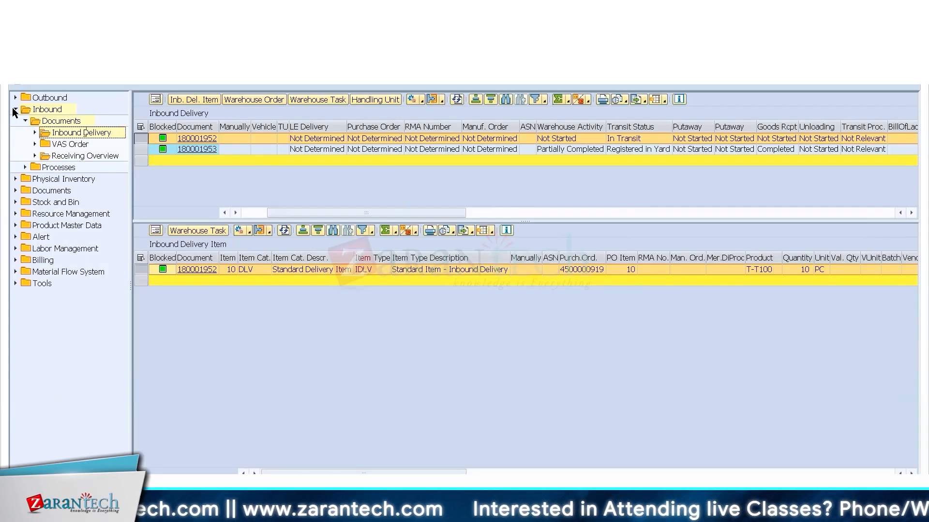
pyautogui.click(15, 109)
pyautogui.click(43, 111)
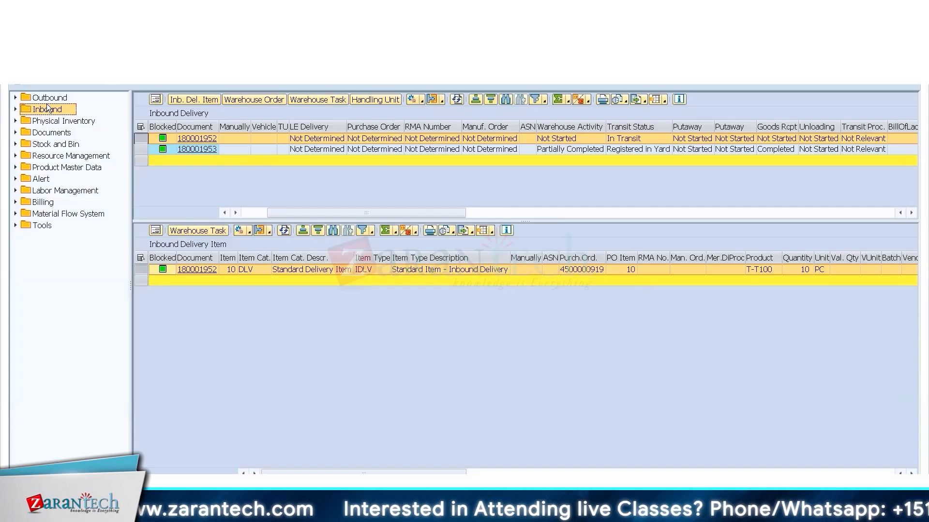
# - Go over the Outbound, Physical Inventory and Documents nodes, and expand Documents to view its document categories
pyautogui.click(47, 100)
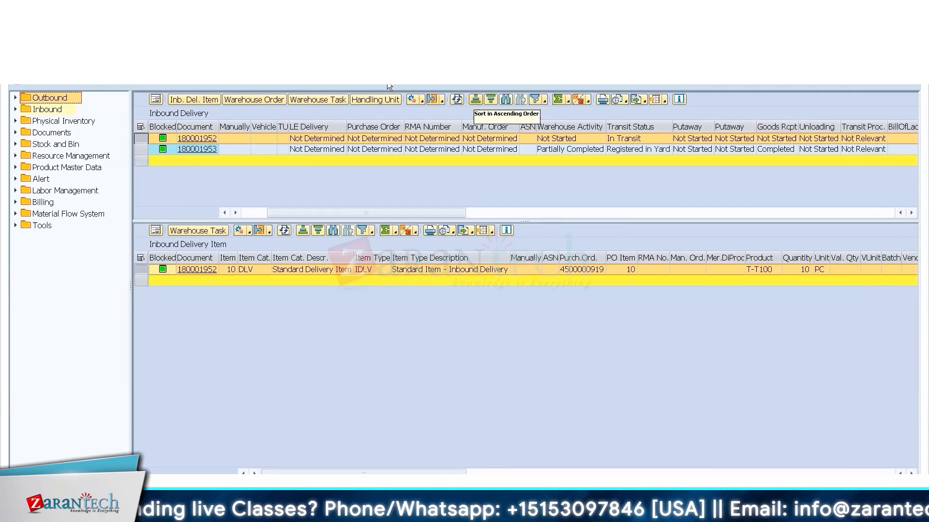
pyautogui.click(68, 123)
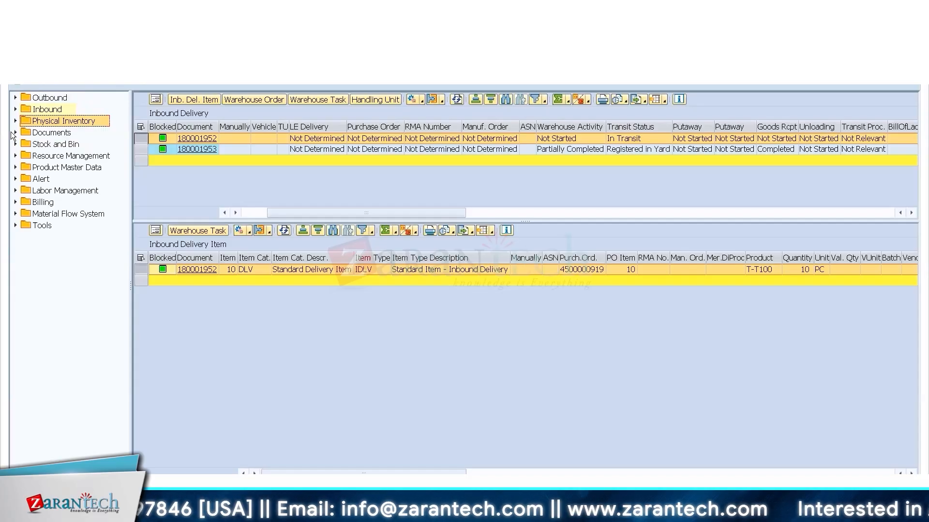
pyautogui.click(49, 135)
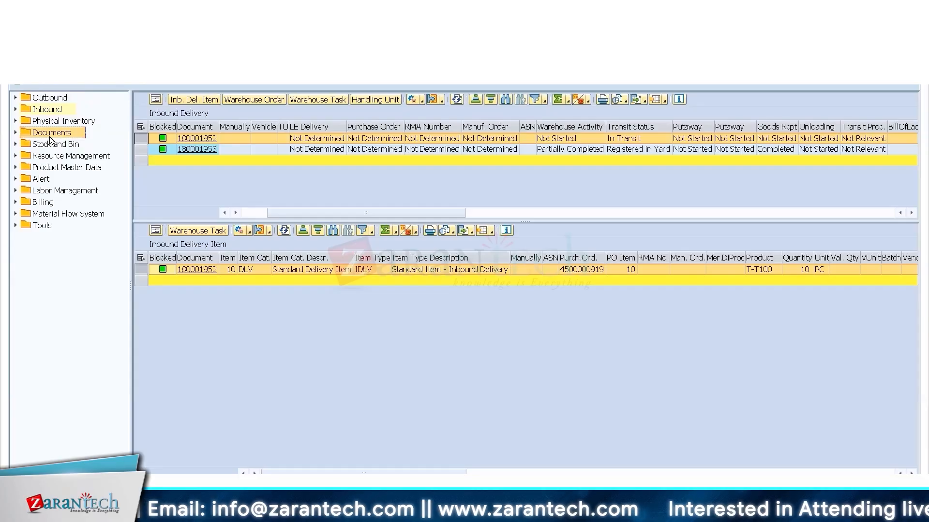
pyautogui.click(15, 132)
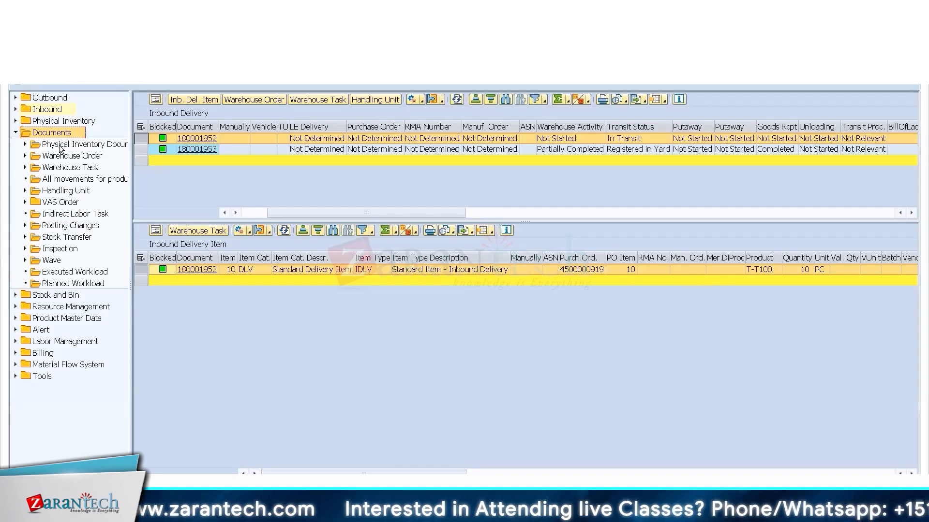
# - List all movements for product in an enlarged result area and open the first goods receipt posting's warehouse task
pyautogui.click(68, 180)
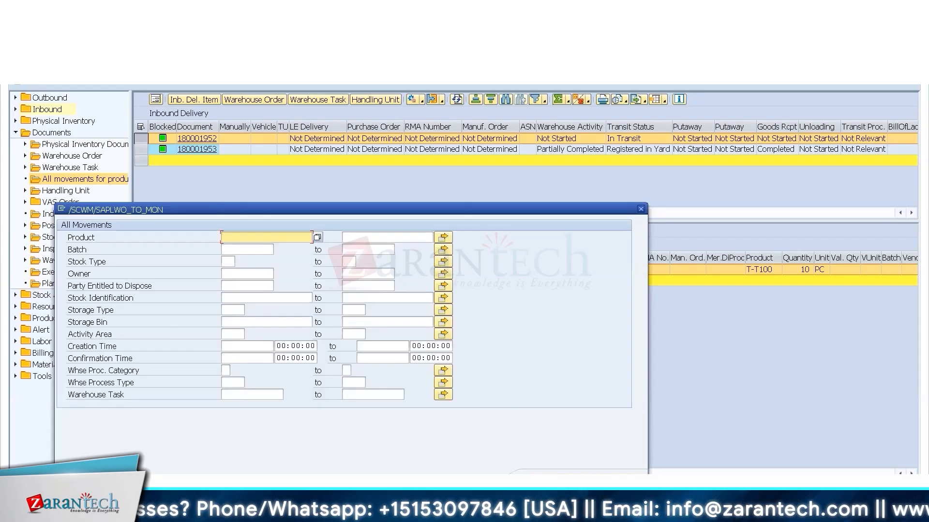
pyautogui.press('Escape')
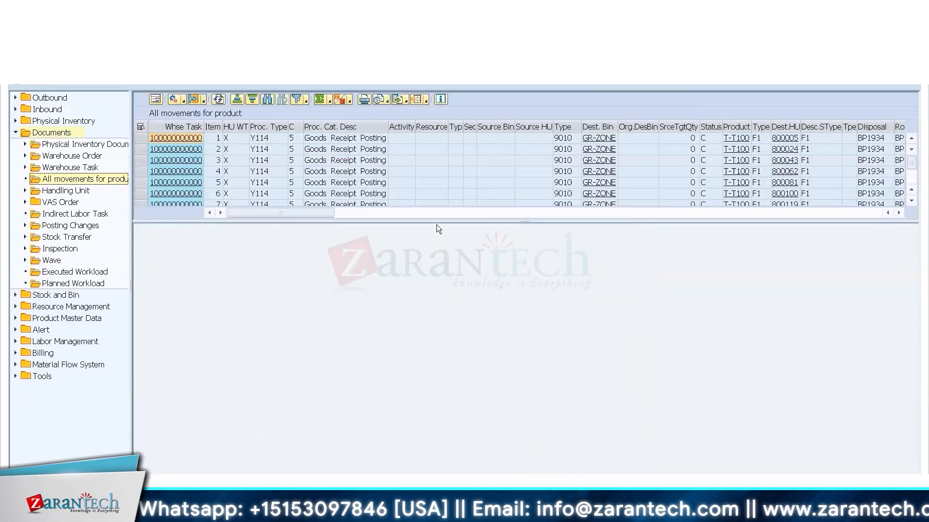
pyautogui.moveTo(434, 221); pyautogui.dragTo(447, 356)
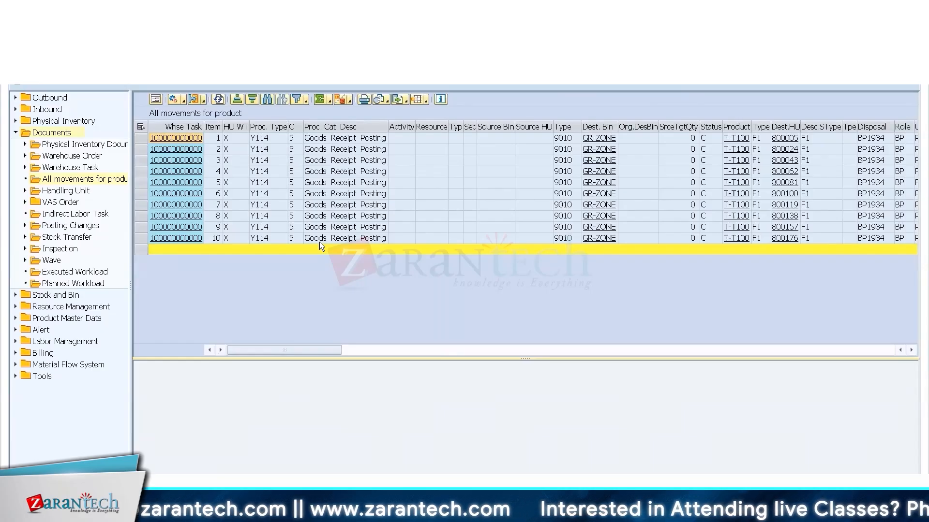
pyautogui.click(177, 139)
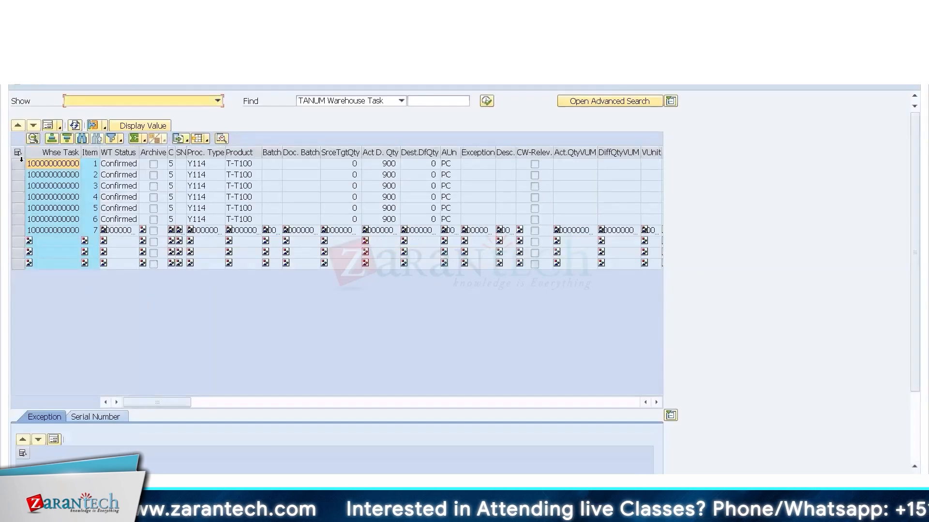
# - Show the first warehouse task item in form view, try to navigate onward from it, and return to the list of movements
pyautogui.click(22, 164)
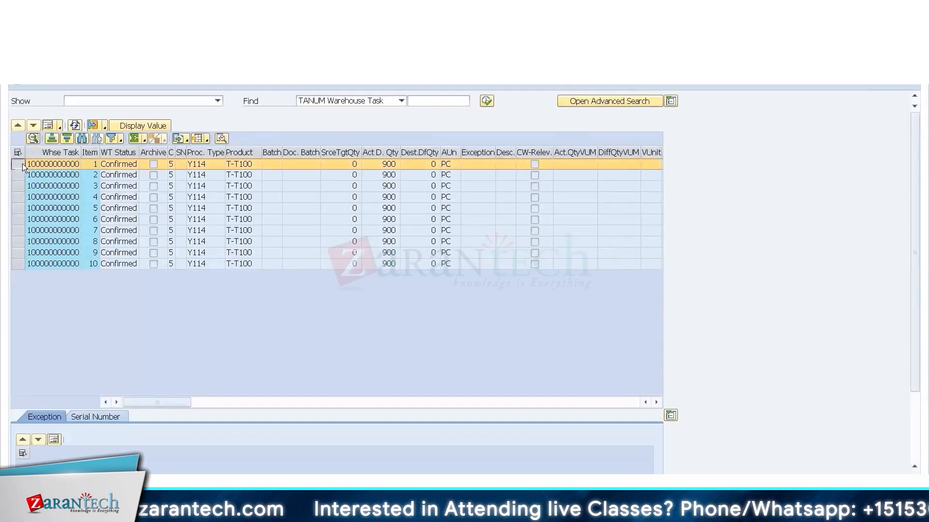
pyautogui.click(48, 125)
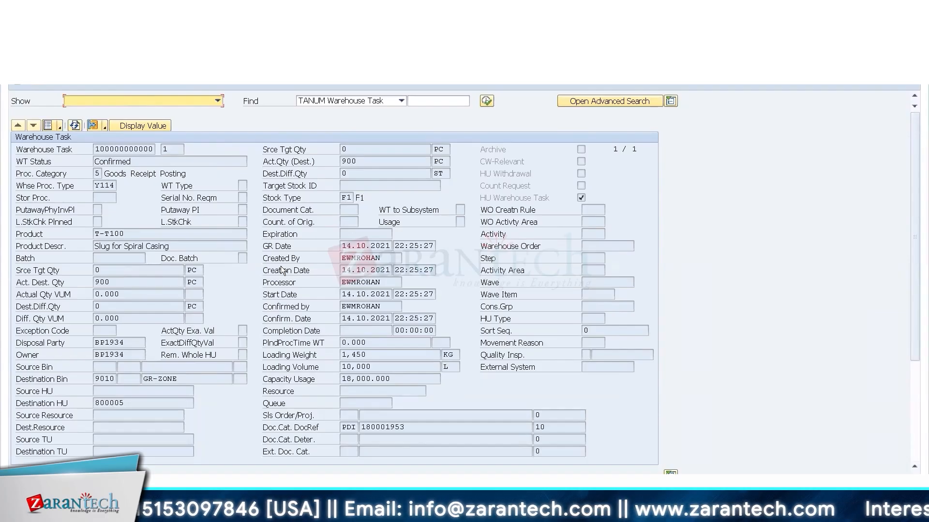
pyautogui.click(93, 126)
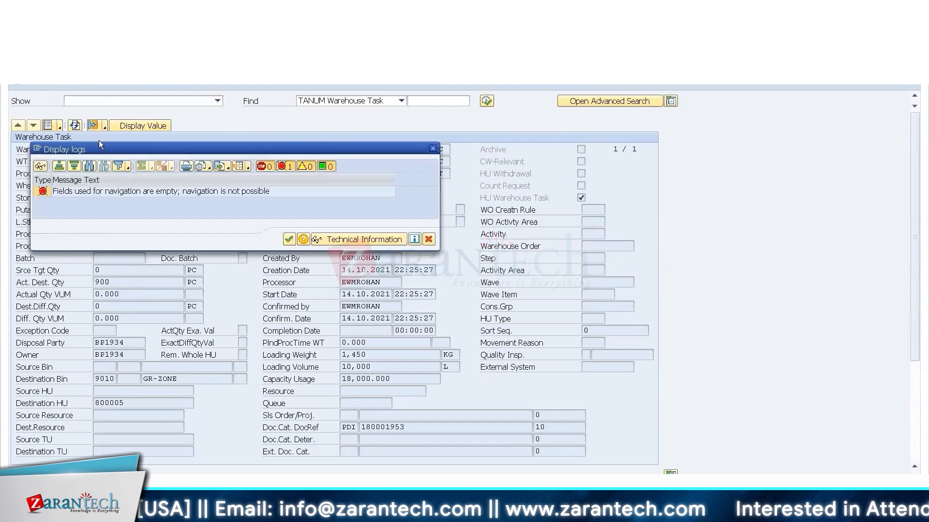
pyautogui.click(430, 240)
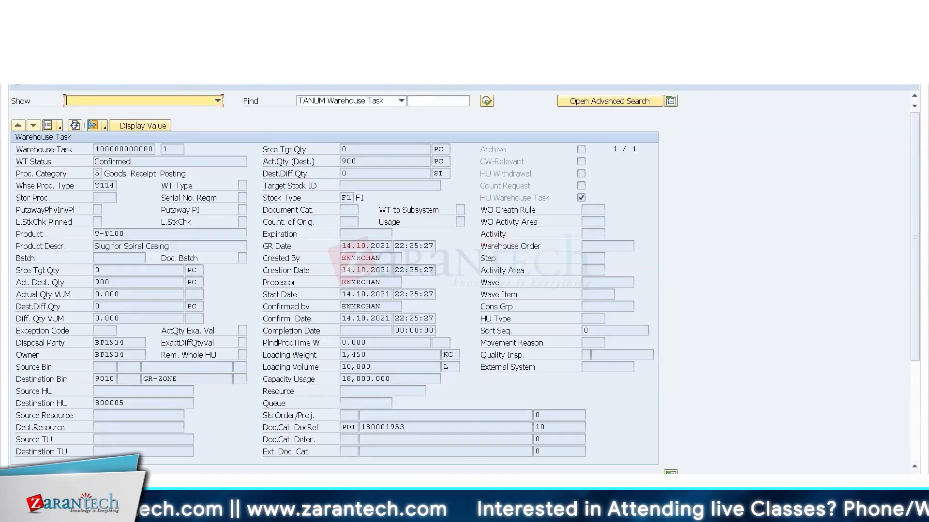
pyautogui.press('F3')
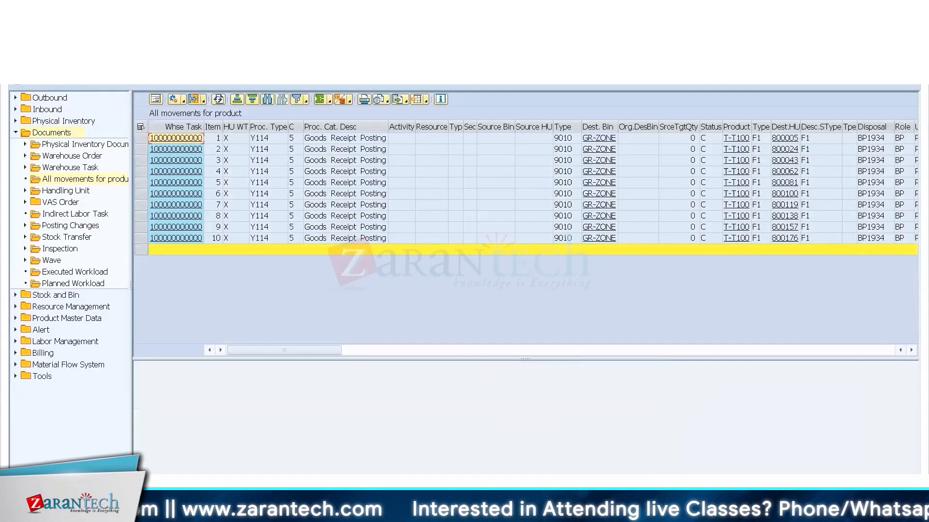
# - Review the selection criteria for all movements for product, including the warehouse process category, and close them without running a search
pyautogui.doubleClick(81, 182)
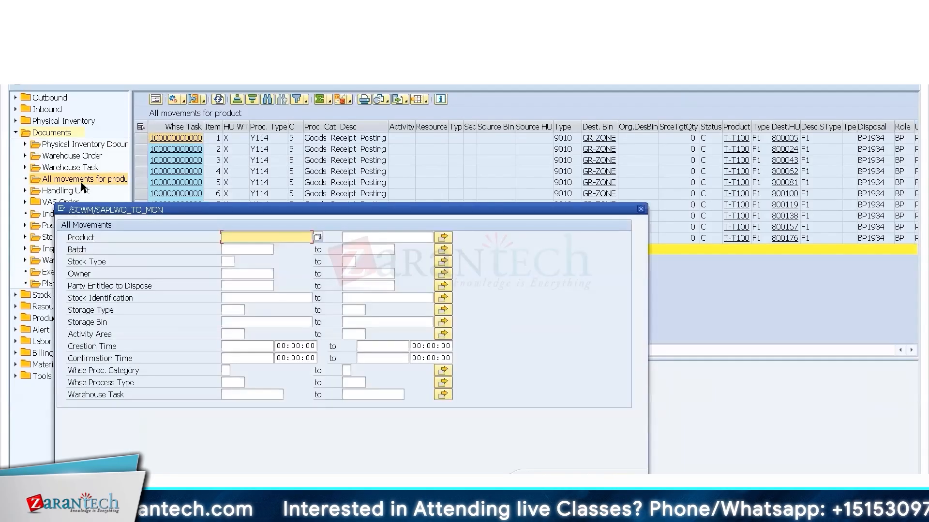
pyautogui.click(224, 370)
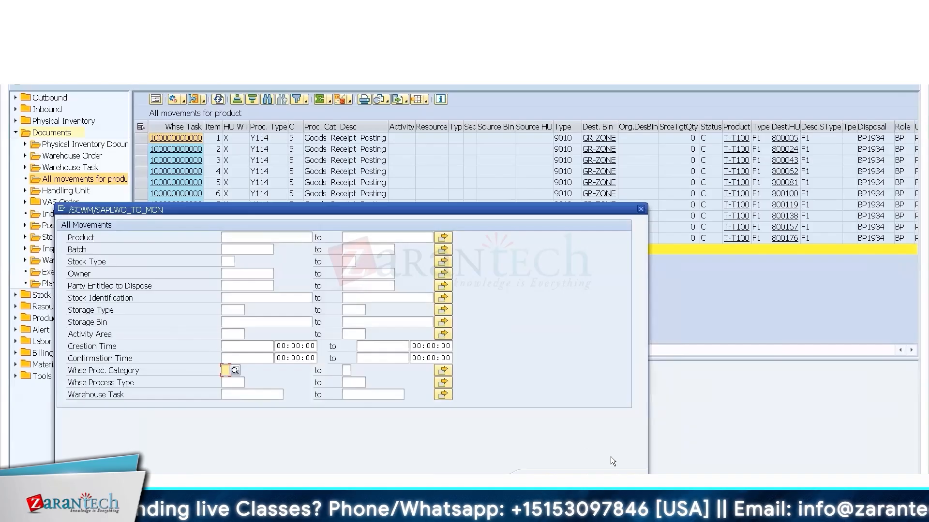
pyautogui.click(639, 480)
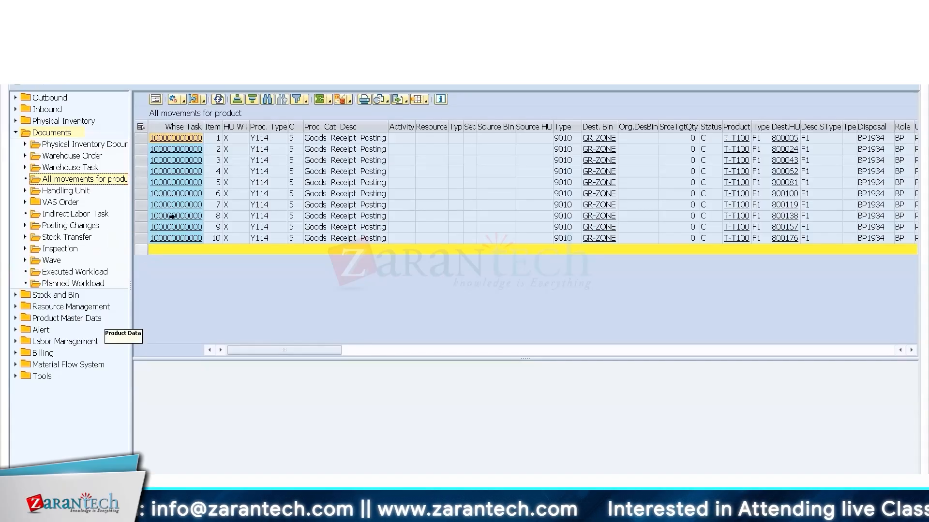
# - Collapse the Documents node, expand Stock and Bin, and list all storage bins without any selection restrictions
pyautogui.click(15, 132)
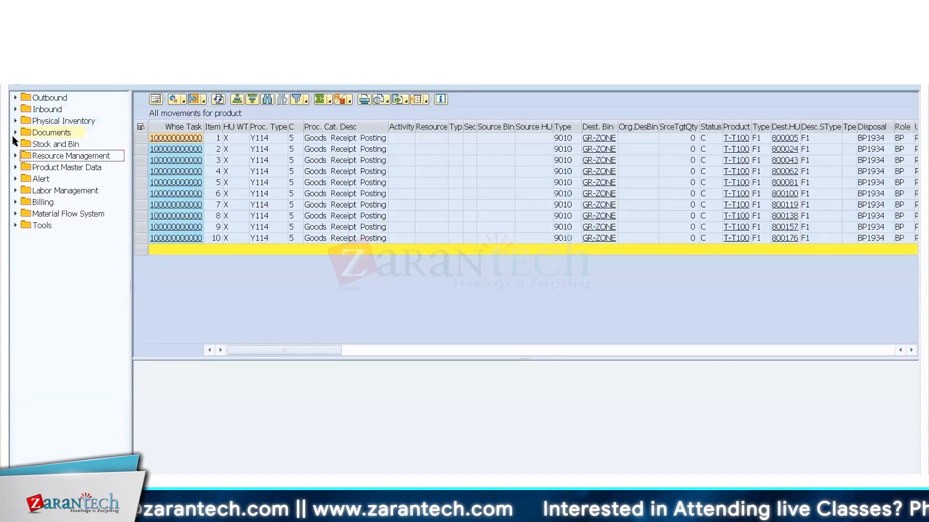
pyautogui.click(15, 144)
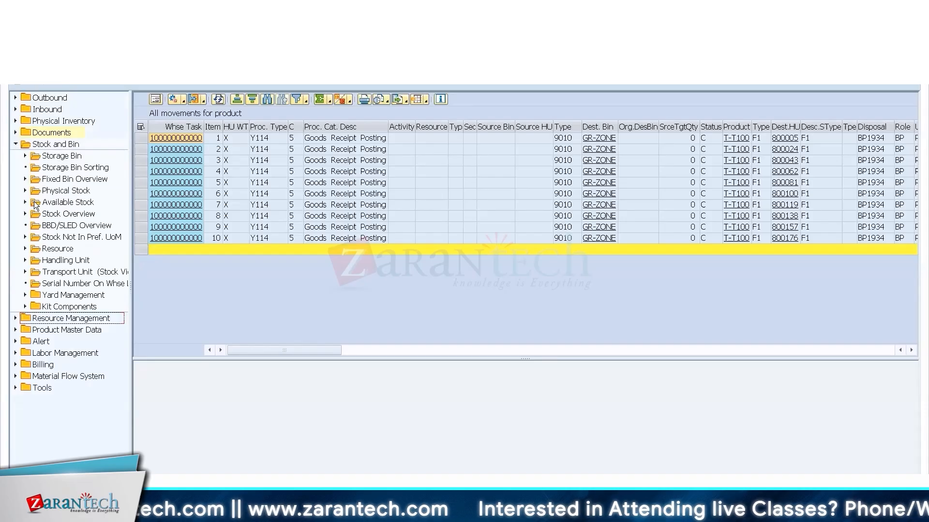
pyautogui.click(66, 203)
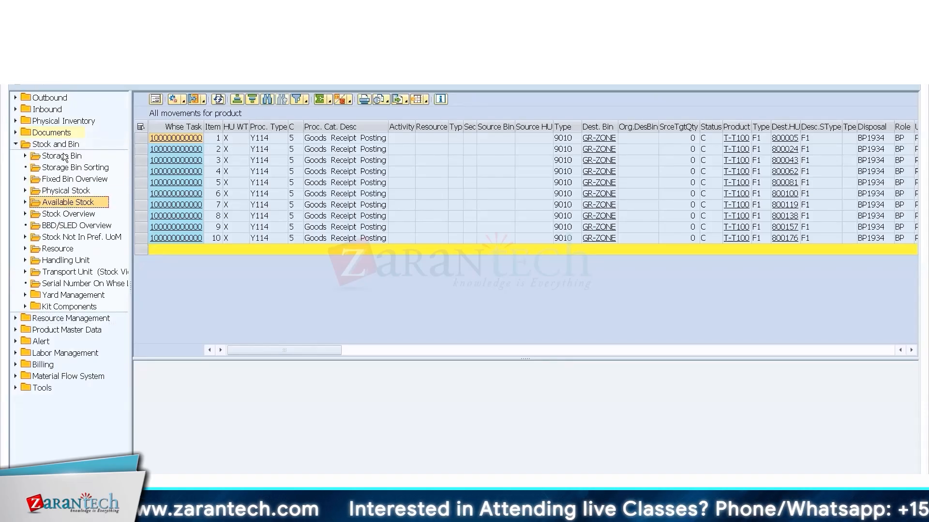
pyautogui.doubleClick(61, 156)
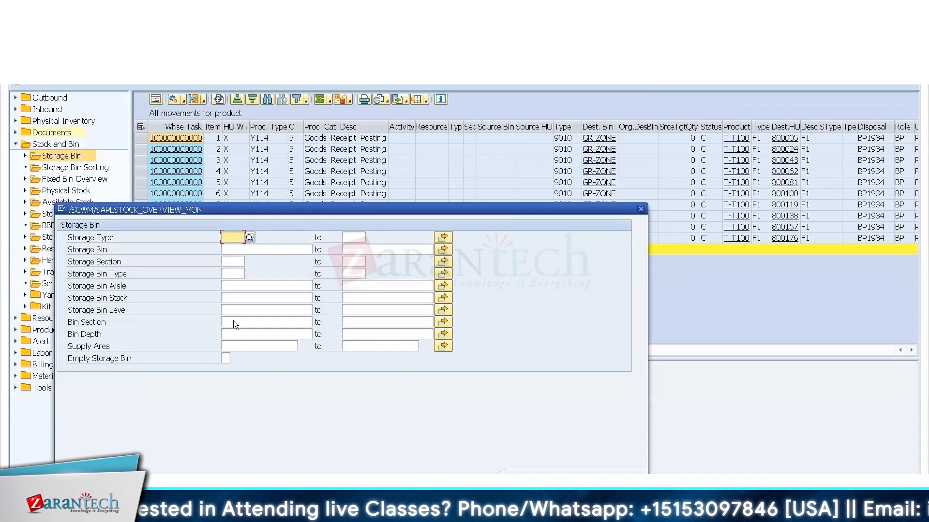
pyautogui.press('F8')
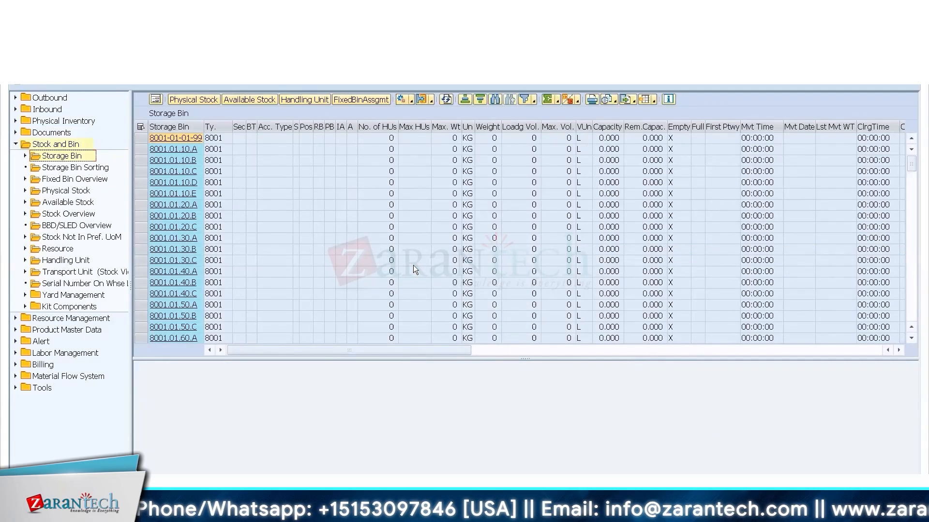
# - Select the GR-ZONE bin of storage type 9010 at the end of the storage bin list and display its handling units
pyautogui.click(910, 308)
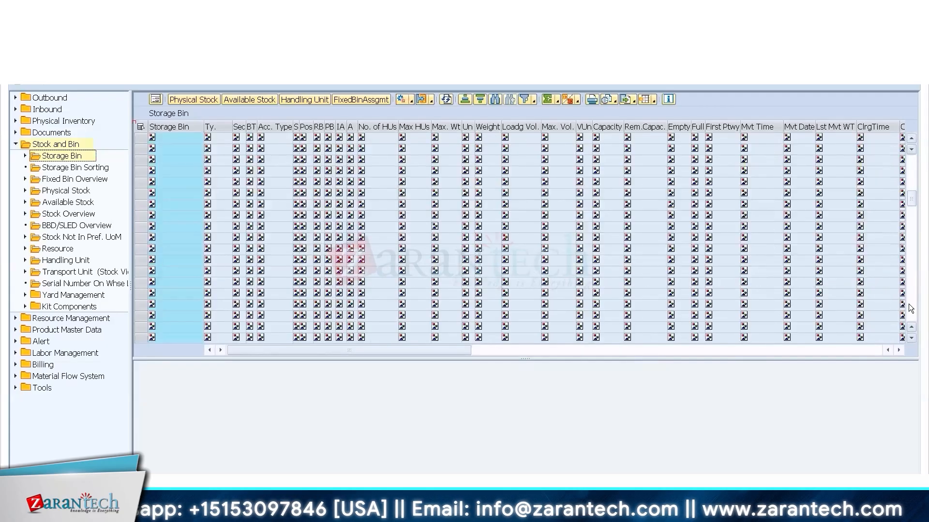
pyautogui.click(911, 309)
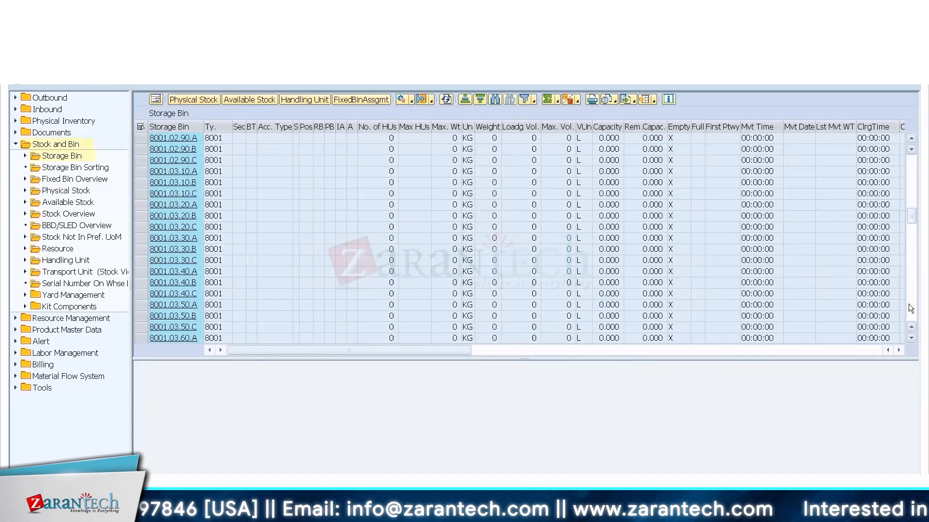
pyautogui.click(910, 309)
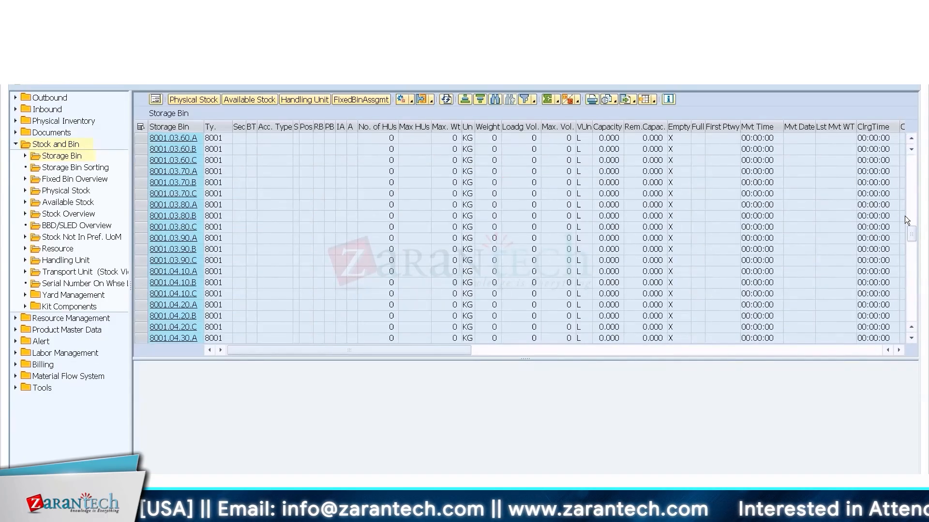
pyautogui.click(912, 312)
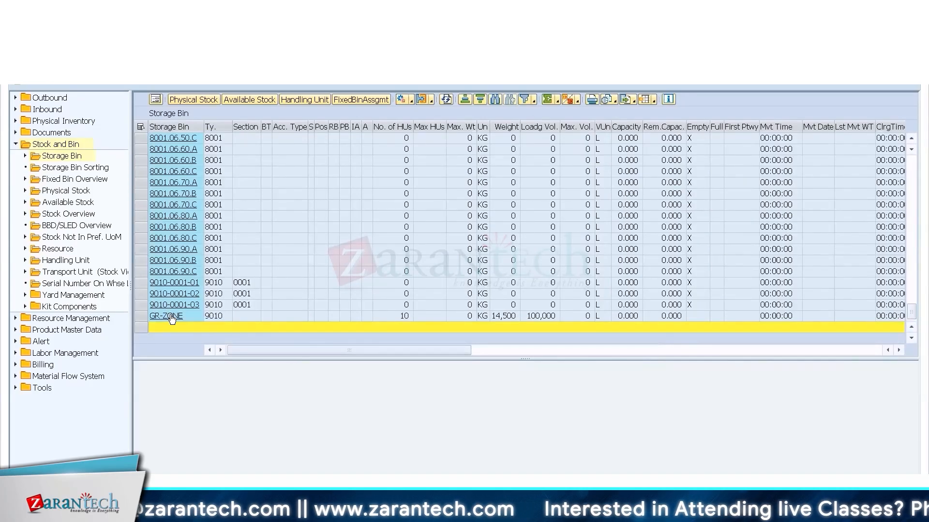
pyautogui.click(140, 138)
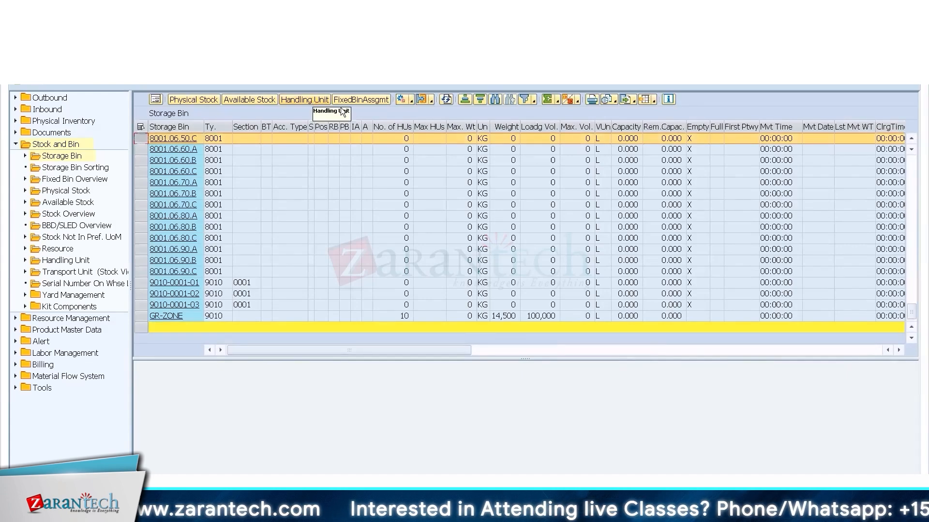
pyautogui.click(137, 126)
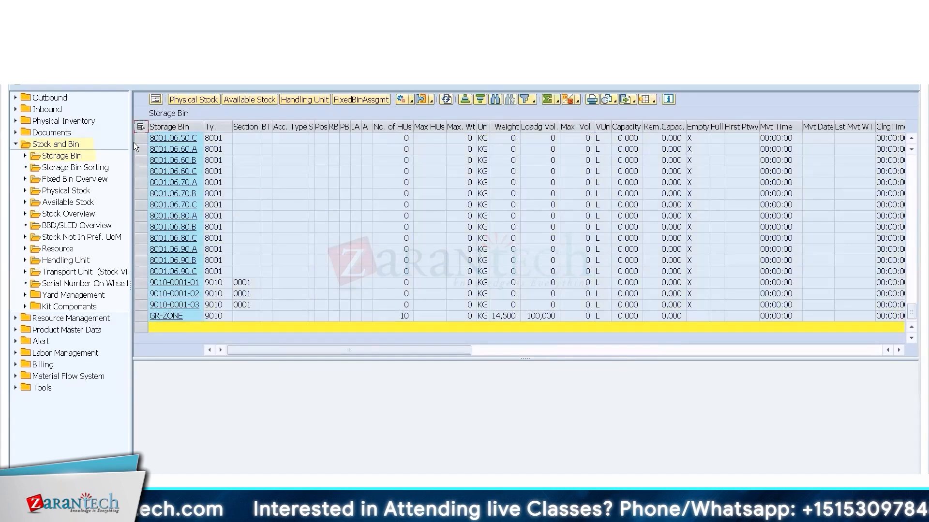
pyautogui.click(141, 316)
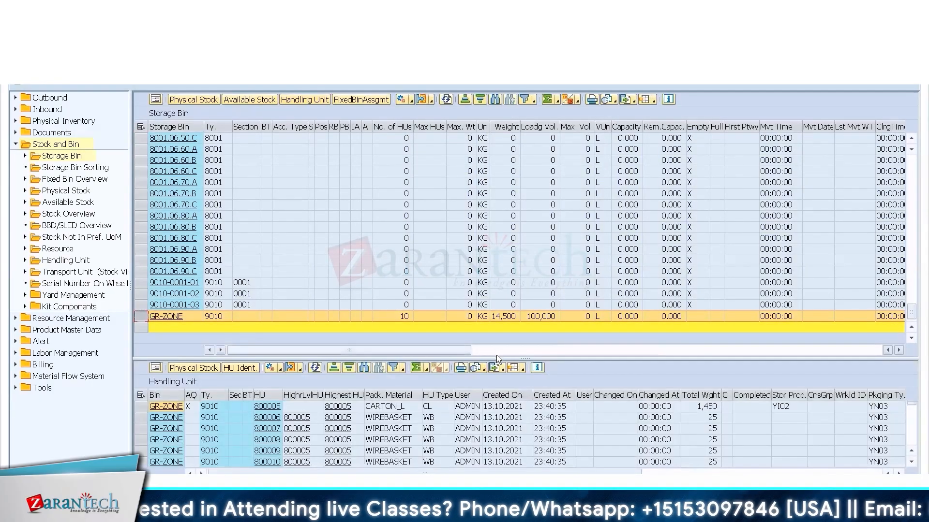
# - Enlarge the area listing GR-ZONE's handling units and go over the Physical Stock and Available Stock nodes
pyautogui.moveTo(503, 360); pyautogui.dragTo(503, 308)
pyautogui.click(911, 288)
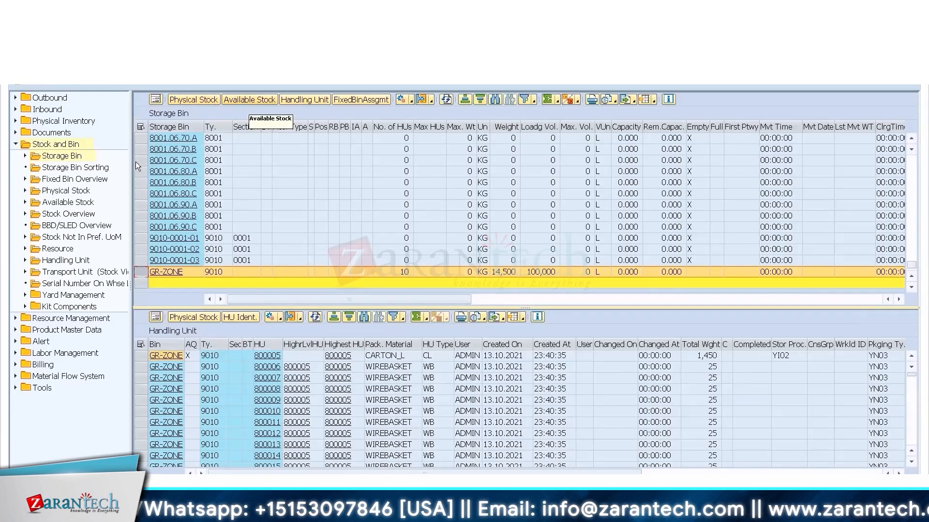
pyautogui.click(60, 192)
pyautogui.click(63, 203)
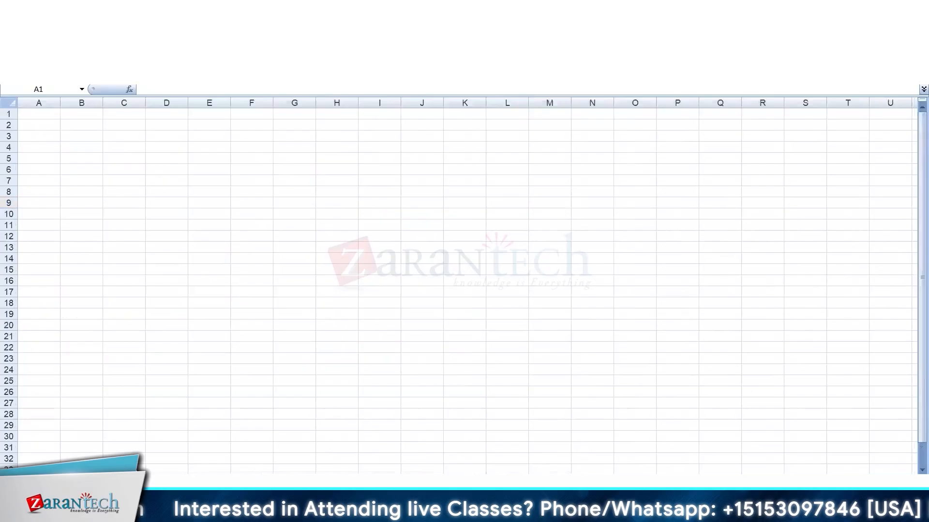
# - In a blank Excel sheet, enter the heading "Warehouse Monitor" in B3 and the label "Bin" in B5
pyautogui.click(77, 136)
pyautogui.write('W')
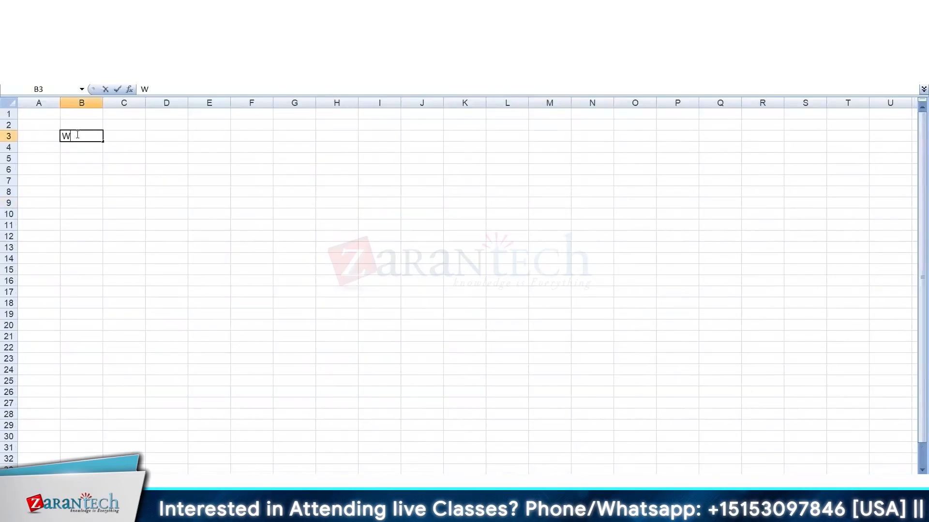
pyautogui.write('arehouse Monitor')
pyautogui.press('Return')
pyautogui.press('Return')
pyautogui.write('Bin')
# - Enter bin 8001.01.10.A in C5 and its quantity "100 Pcs" in E5
pyautogui.press('Tab')
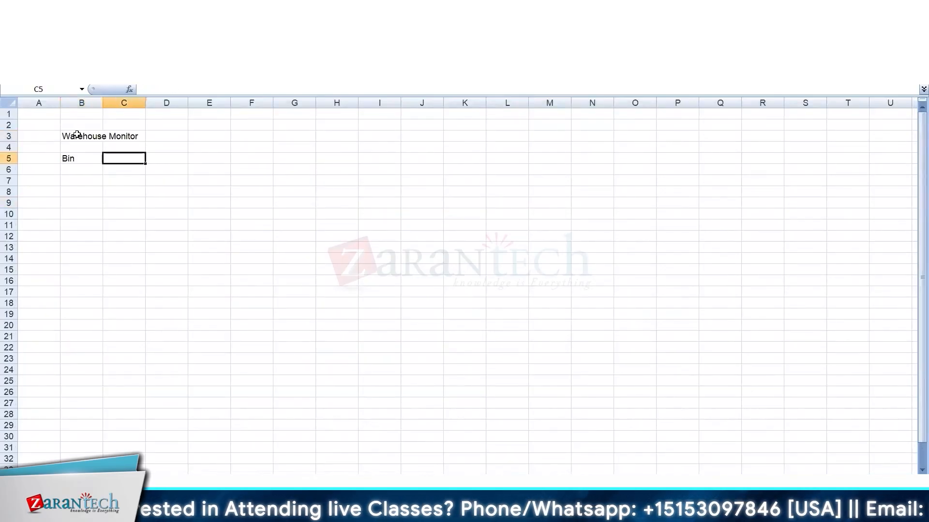
pyautogui.write('8001.0')
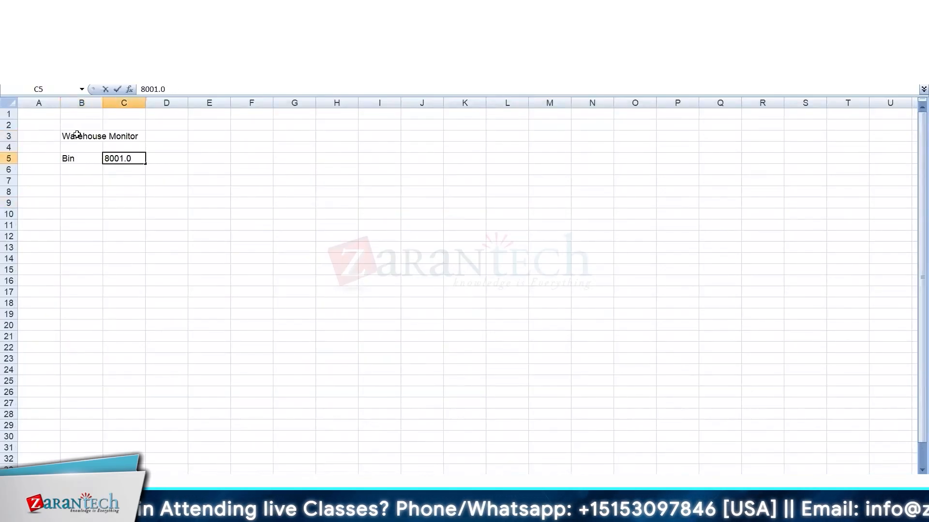
pyautogui.write('1.10.A')
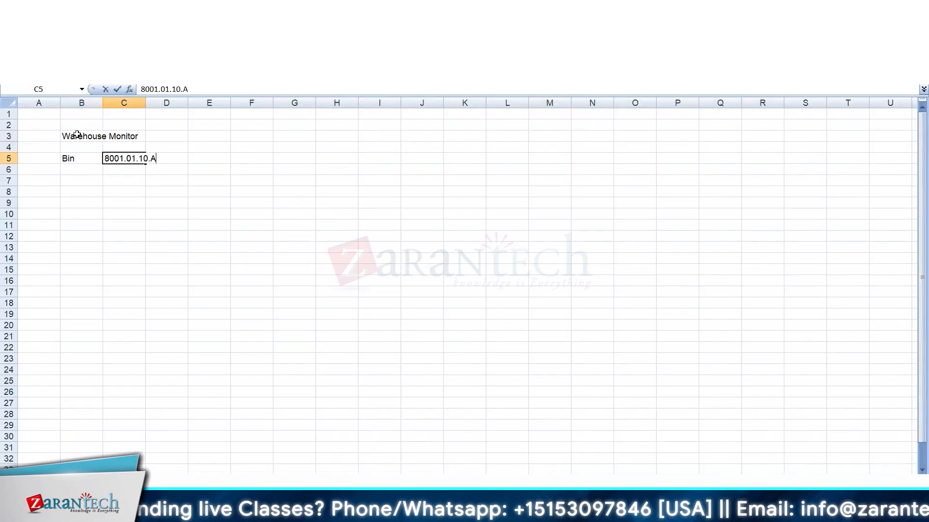
pyautogui.press('Tab')
pyautogui.press('Tab')
pyautogui.write('1')
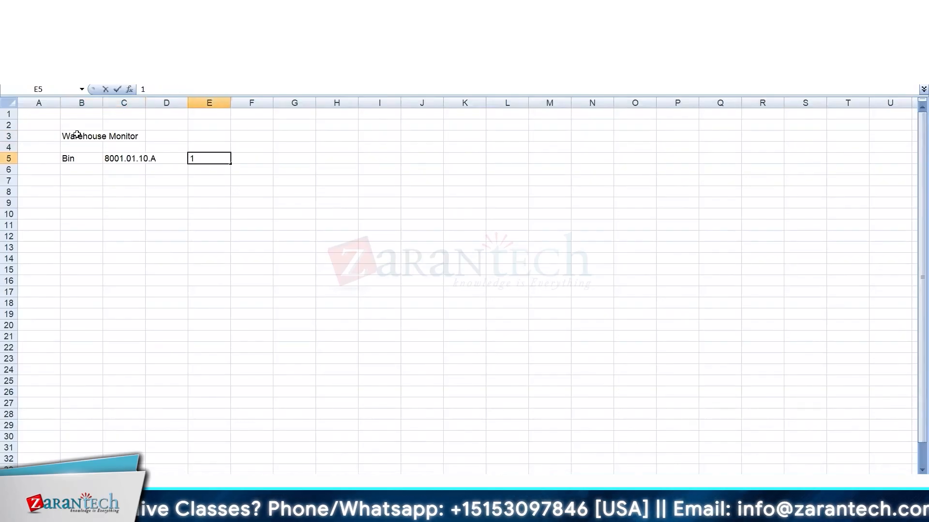
pyautogui.write('00 Pcs')
pyautogui.press('Return')
# - Add a deduction of "-10 Pcs" in E6 below the bin's quantity and label it "Pick task" in F6
pyautogui.press('Tab')
pyautogui.press('Tab')
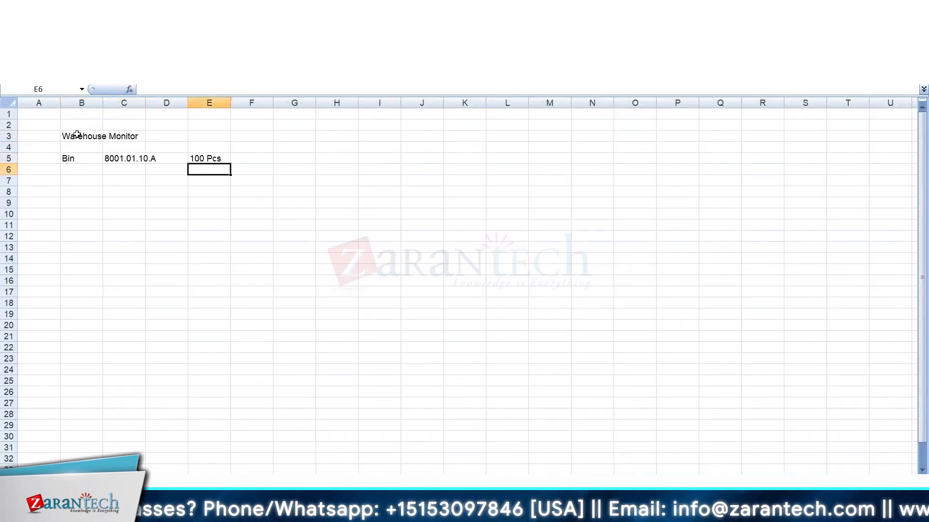
pyautogui.press('Tab')
pyautogui.write('Pick')
pyautogui.hotkey('shift', 'Tab')
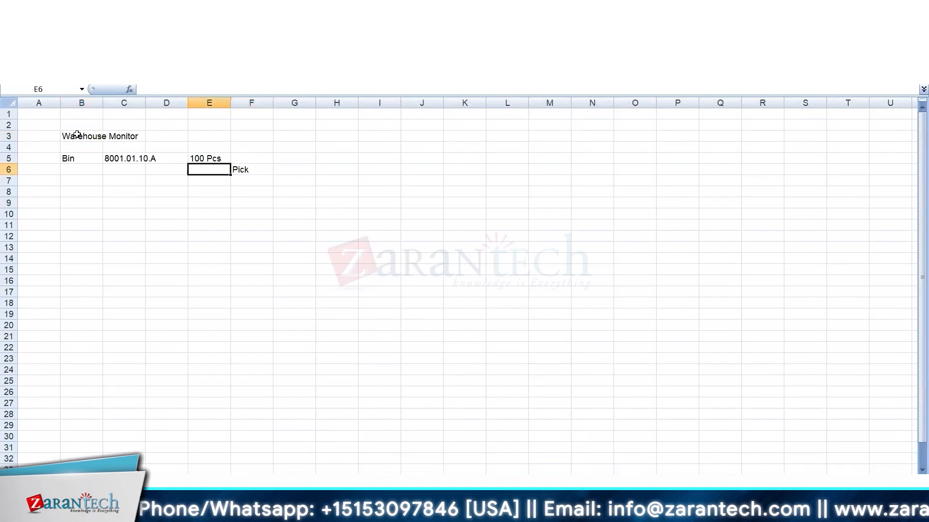
pyautogui.write('-10 Pcs')
pyautogui.press('Tab')
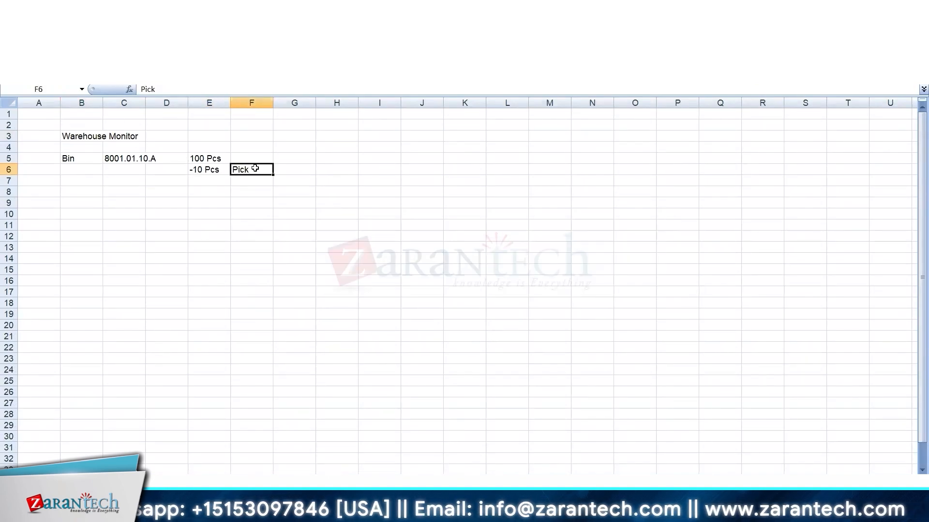
pyautogui.press('Return')
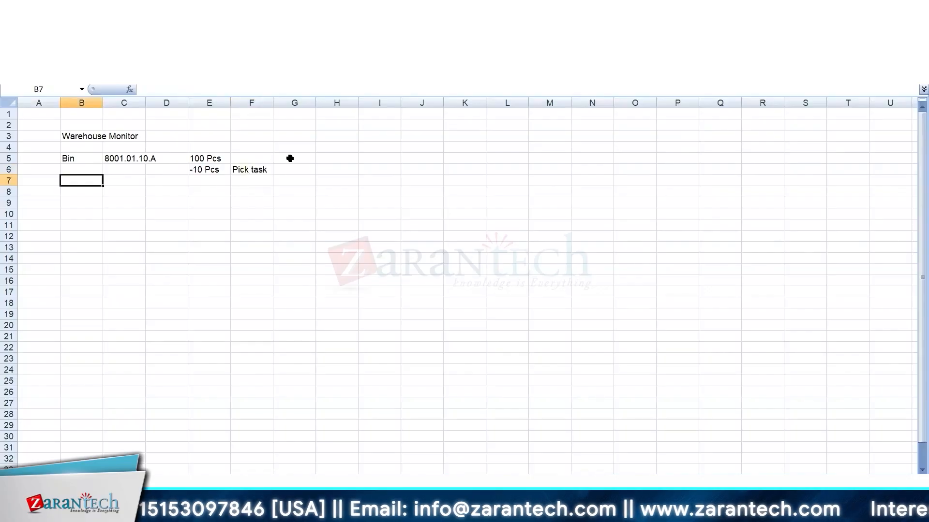
# - Add a second deduction of "-2 Pcs" in E7 and label it "Pick task" in F7
pyautogui.click(215, 176)
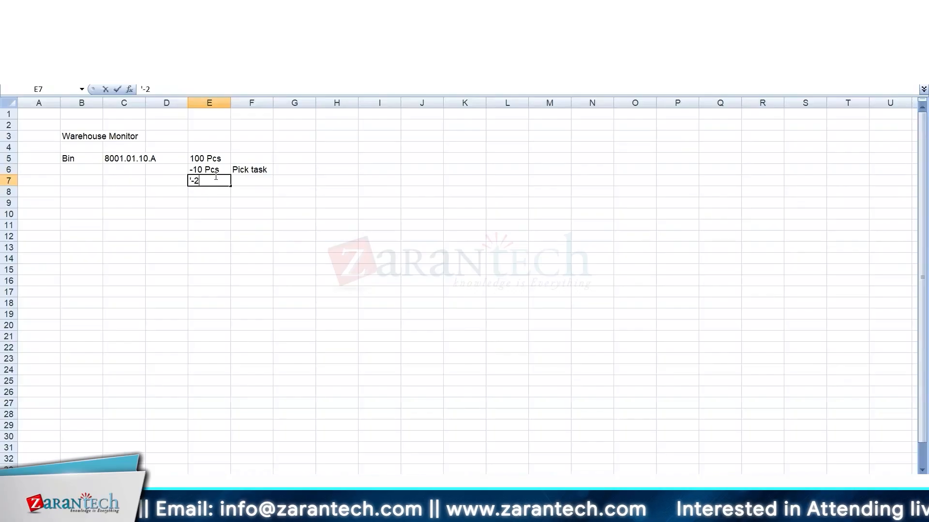
pyautogui.press('Tab')
pyautogui.write('Pick task')
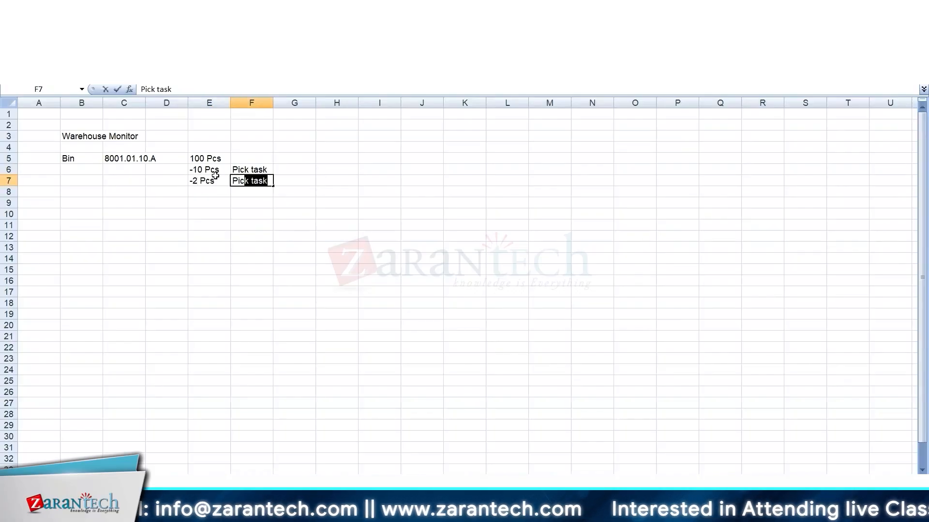
pyautogui.press('Tab')
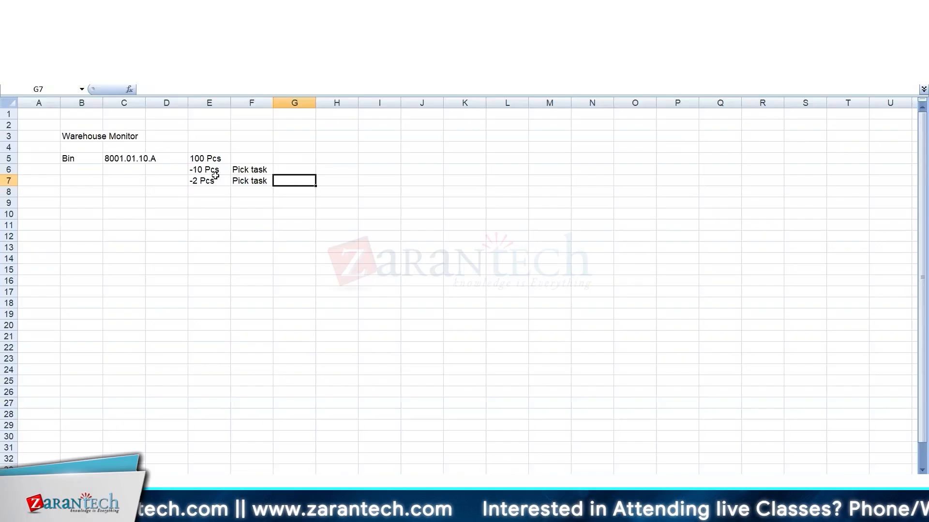
pyautogui.click(119, 219)
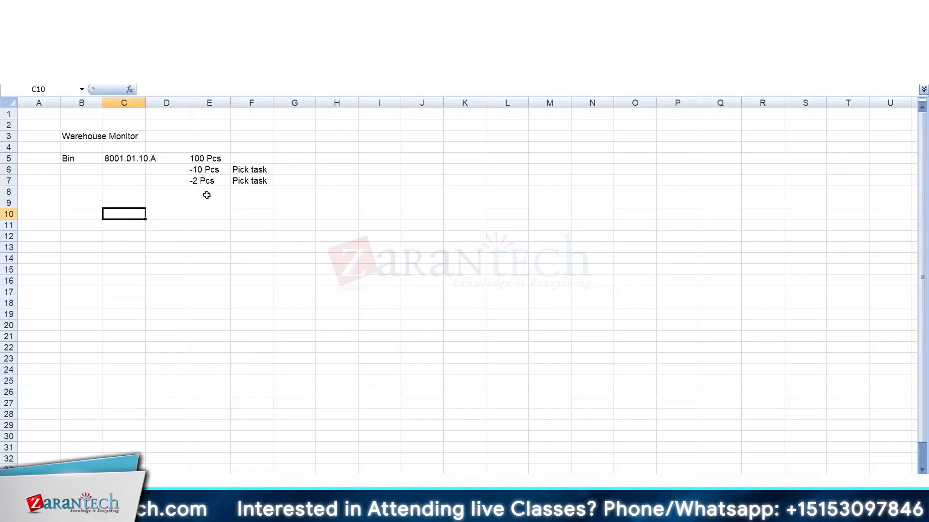
# - Add an incoming quantity of "+10 pc" in E8 and label it "Putaway task" in F8
pyautogui.click(208, 195)
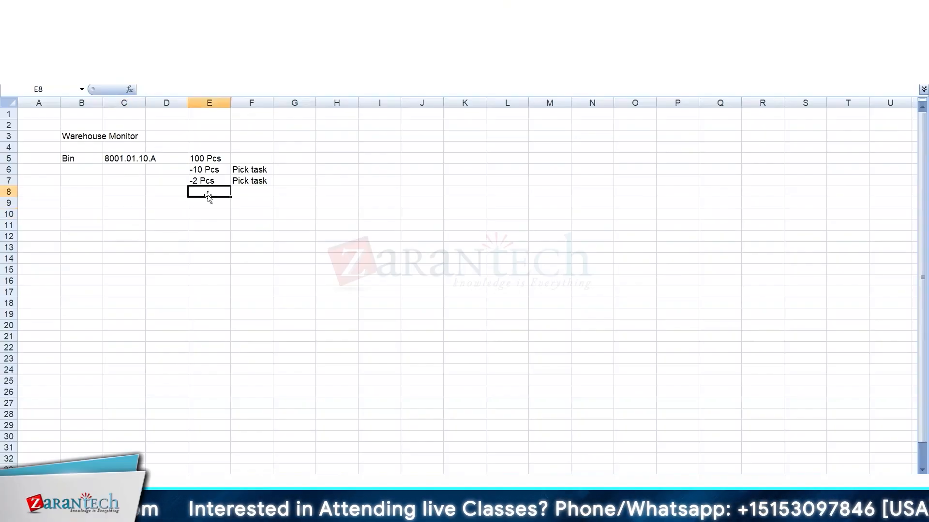
pyautogui.write('+')
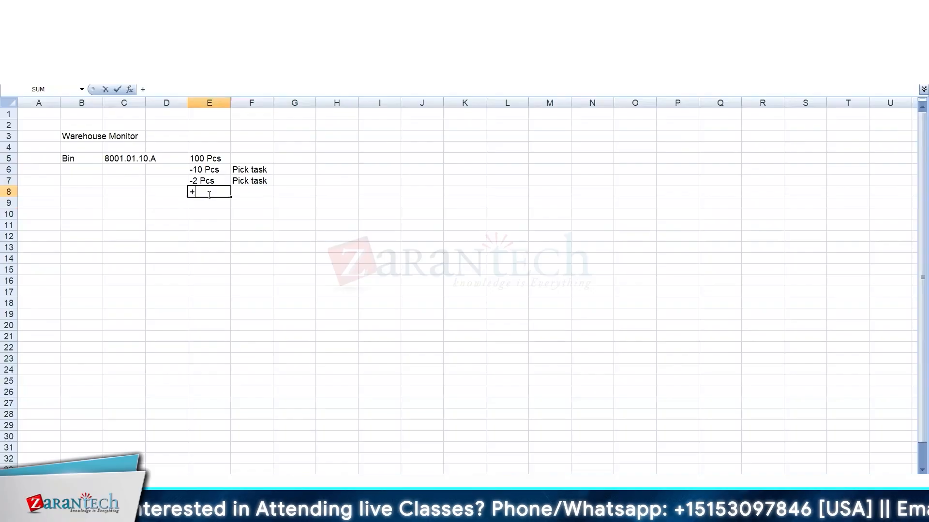
pyautogui.press('BackSpace')
pyautogui.write("'+10 p")
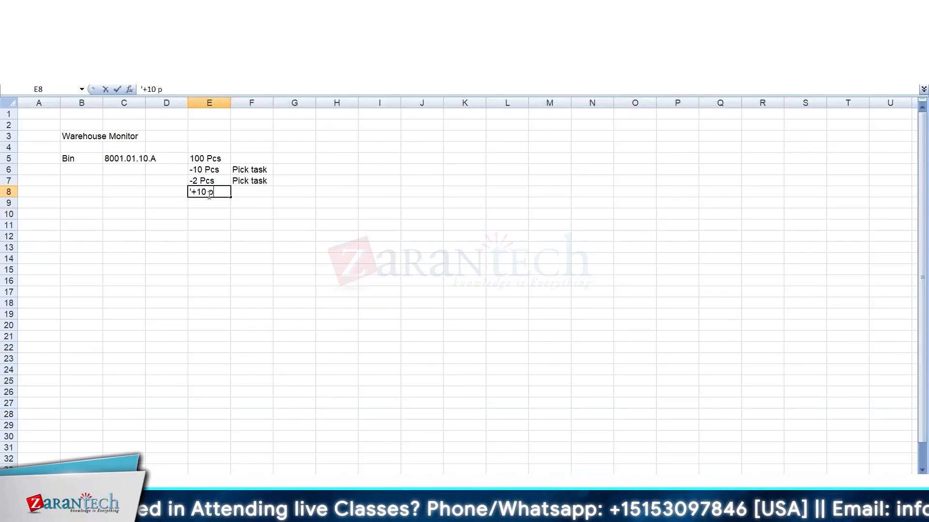
pyautogui.write('c')
pyautogui.press('Tab')
pyautogui.write('P')
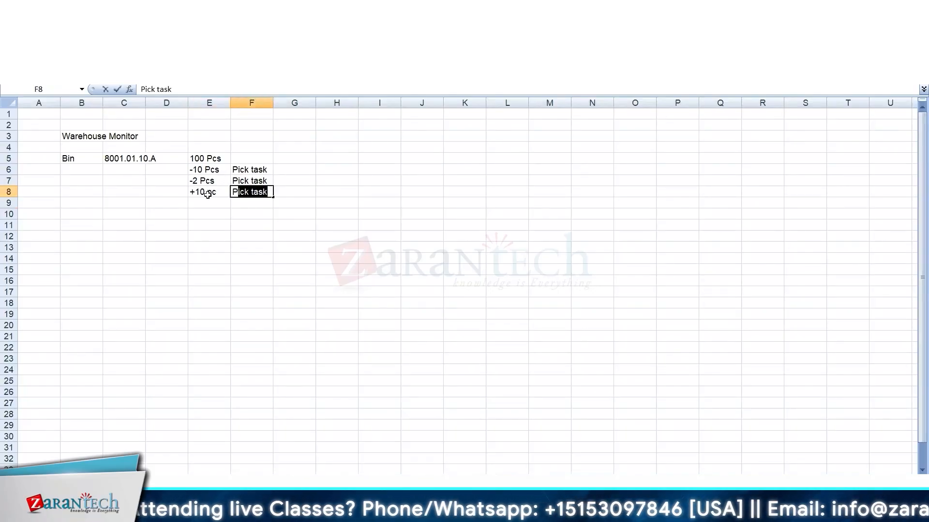
pyautogui.write('utawa')
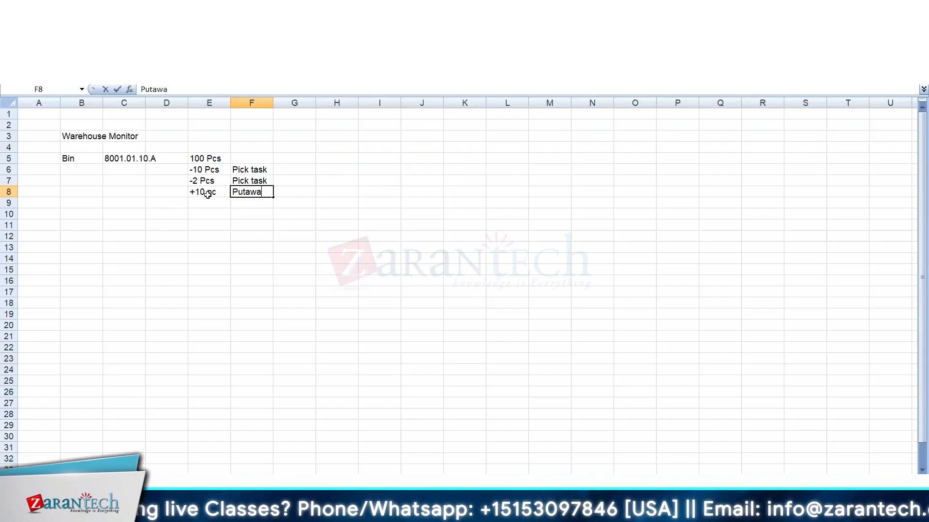
pyautogui.write('y task')
pyautogui.press('Return')
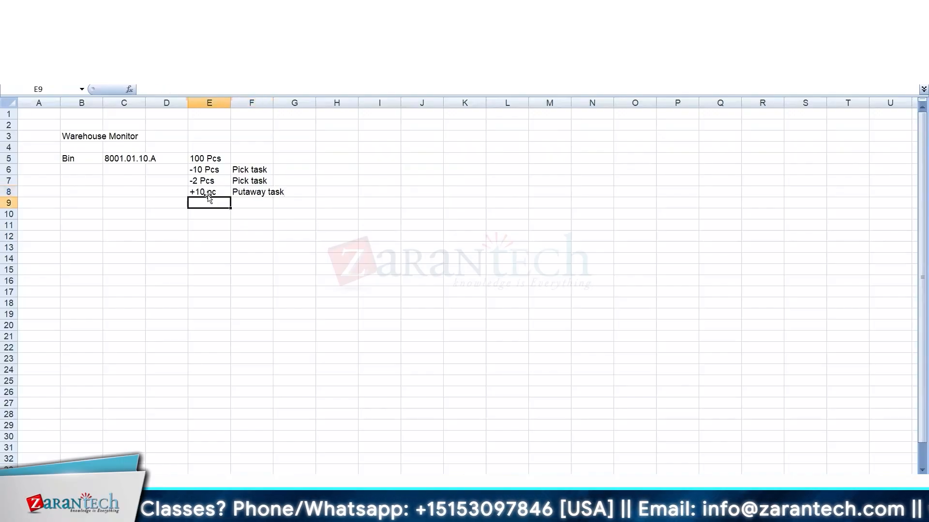
# - Enter the label "Physical Stock" in C10 and its quantity "100 Pcs" in E10
pyautogui.press('Return')
pyautogui.press('Left')
pyautogui.press('Left')
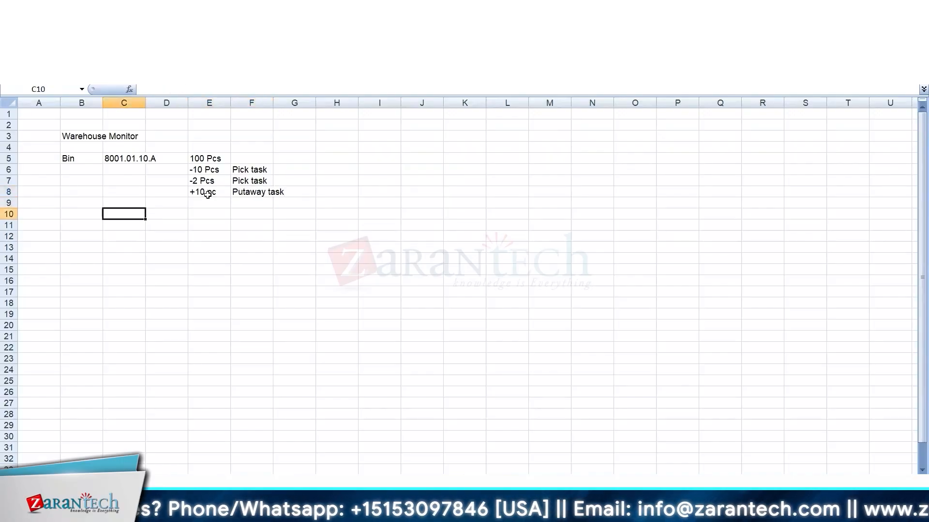
pyautogui.write('Physic')
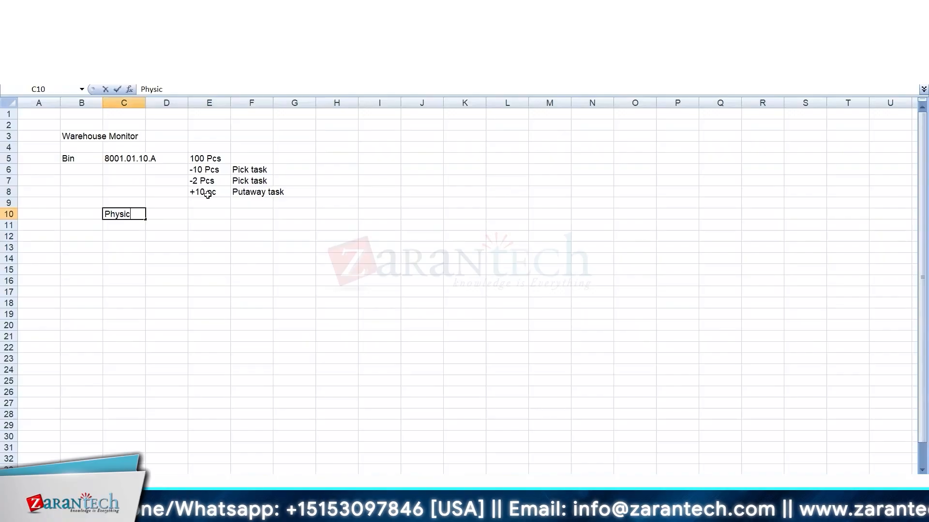
pyautogui.write('al Stock')
pyautogui.press('Right')
pyautogui.press('Right')
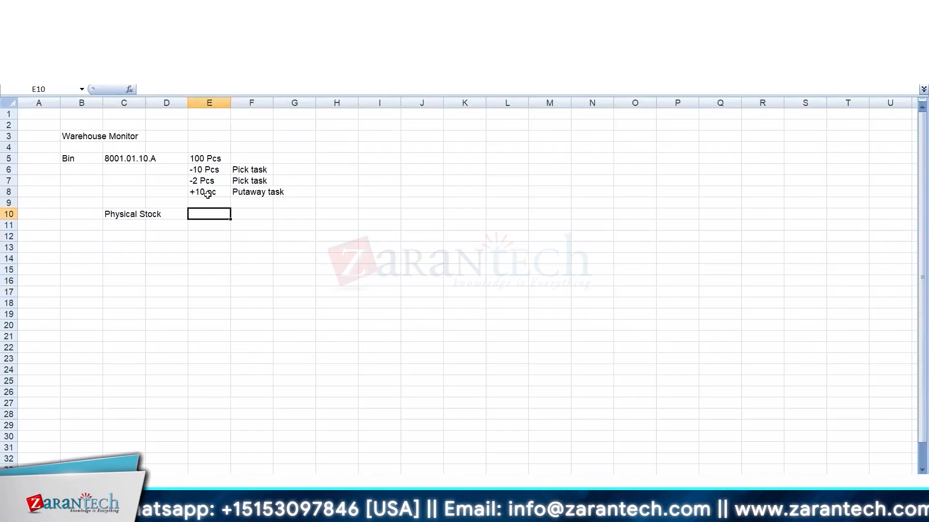
pyautogui.write('100 Pcs')
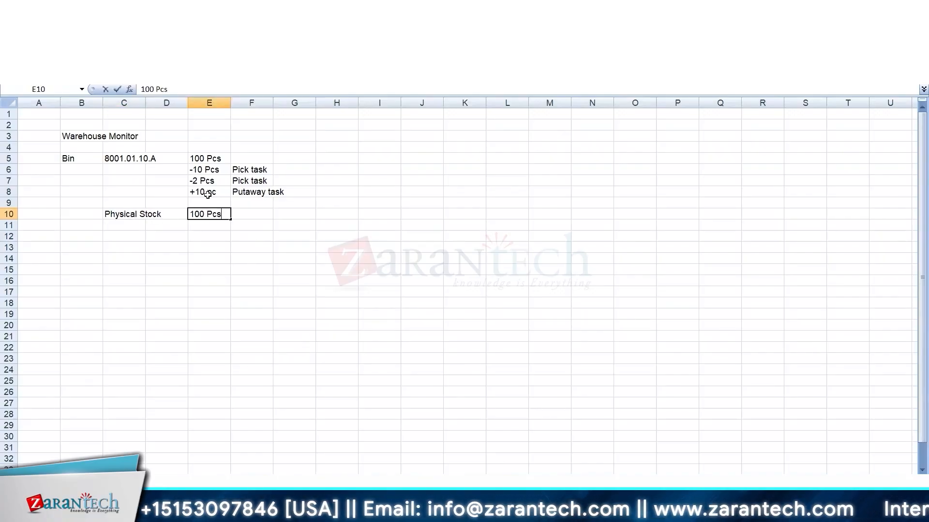
pyautogui.press('Return')
# - Enter the label "Available Stock" in C11 and its quantity "88 Pcs" in E11
pyautogui.press('Right')
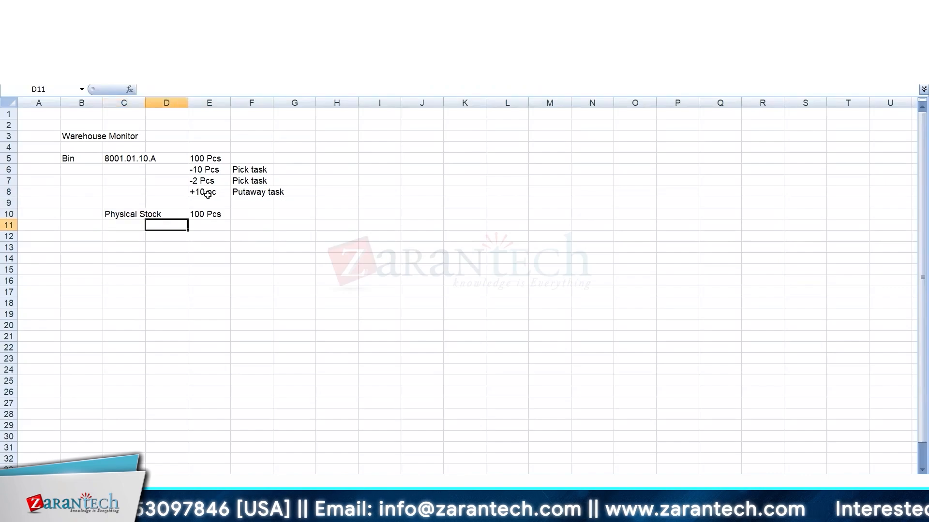
pyautogui.press('Left')
pyautogui.write('A')
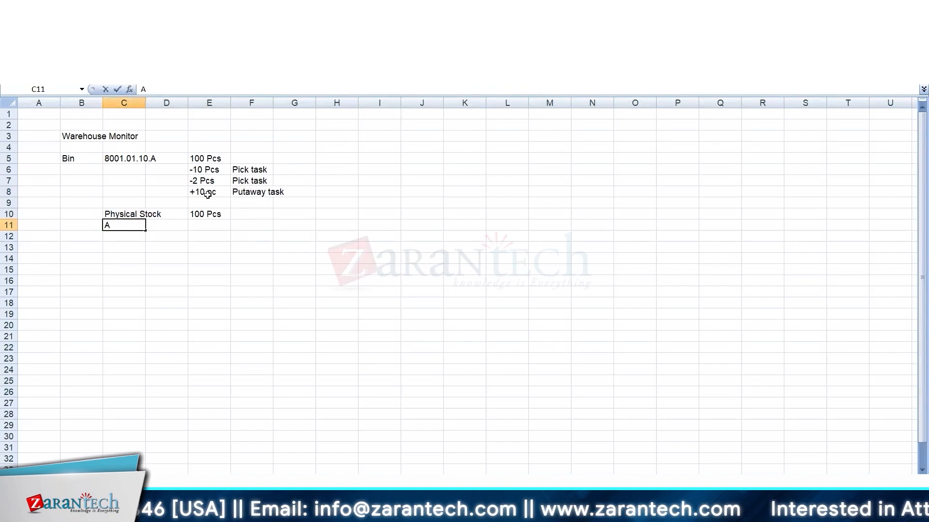
pyautogui.write('vaialba')
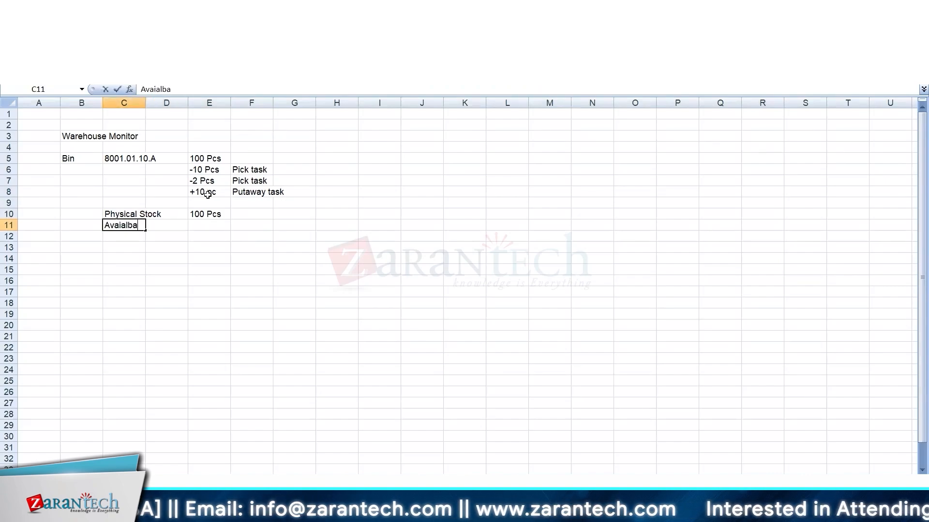
pyautogui.press('BackSpace')
pyautogui.press('BackSpace')
pyautogui.press('BackSpace')
pyautogui.press('BackSpace')
pyautogui.write('lable Stock')
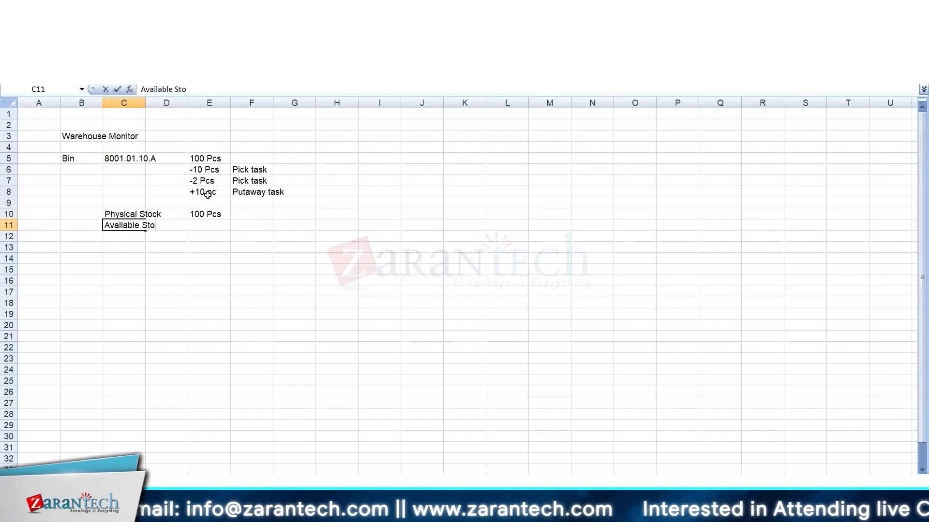
pyautogui.press('Right')
pyautogui.press('Right')
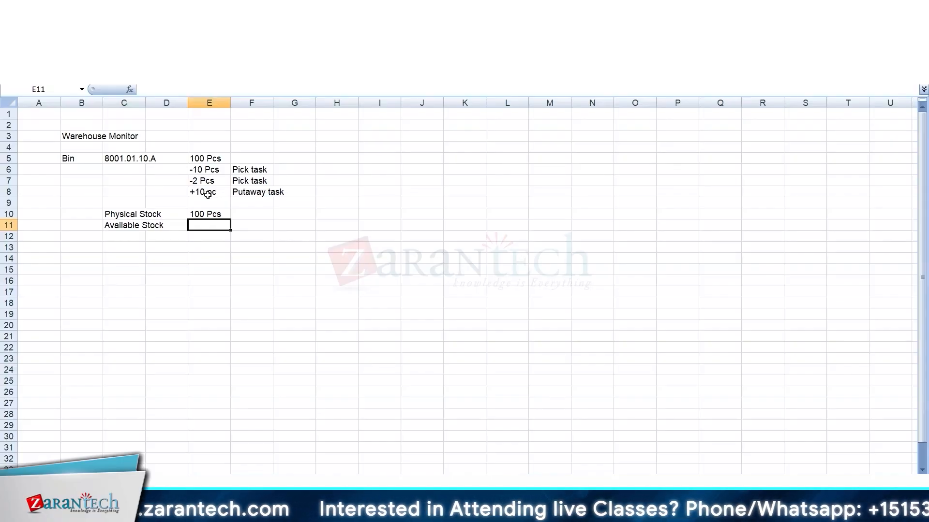
pyautogui.write('88 ')
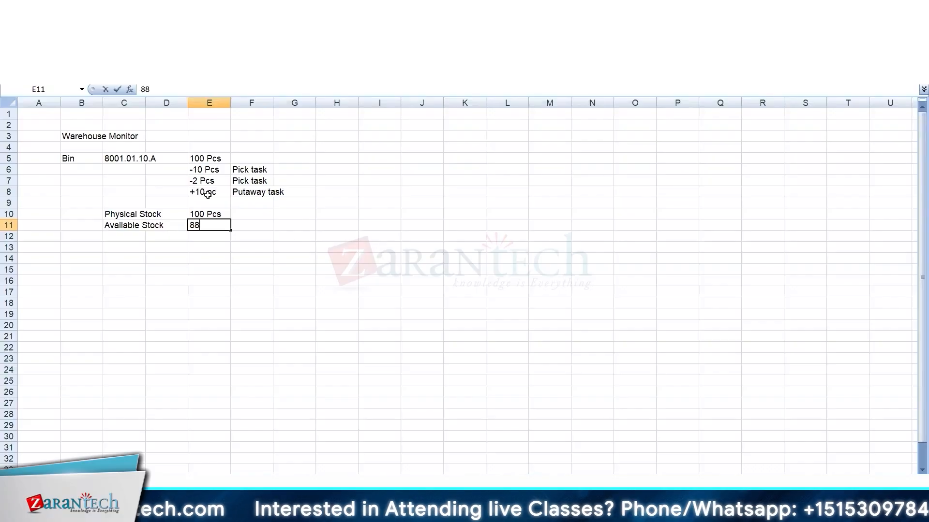
pyautogui.write('Pcs')
pyautogui.press('Return')
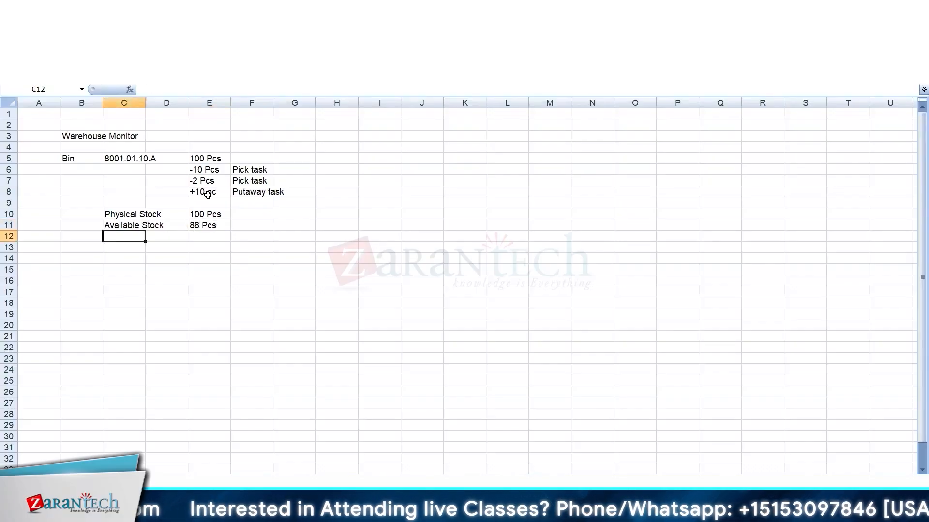
# - Compare the bin's pick and putaway quantities with its physical and available stock by highlighting the relevant cells
pyautogui.click(208, 194)
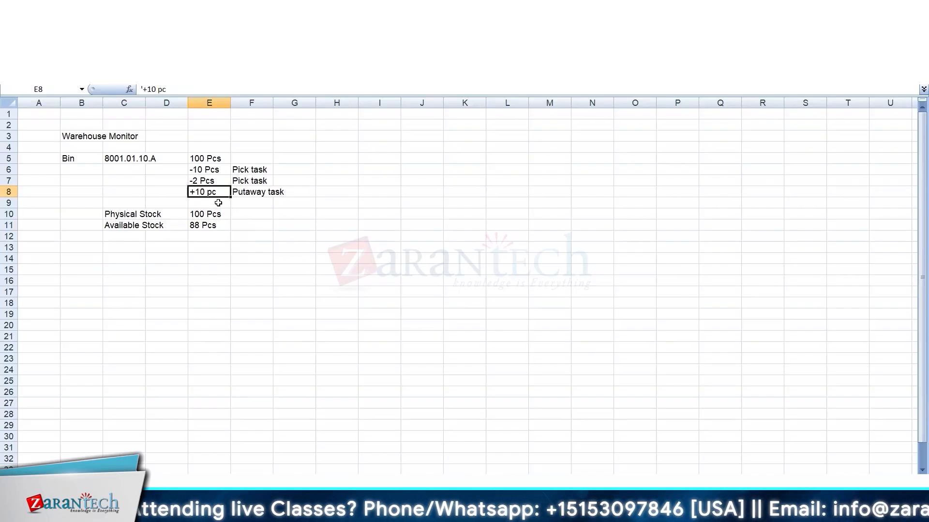
pyautogui.moveTo(214, 168)
pyautogui.mouseDown()
pyautogui.moveTo(211, 180)
pyautogui.moveTo(261, 175)
pyautogui.moveTo(241, 164)
pyautogui.moveTo(215, 168)
pyautogui.mouseUp()
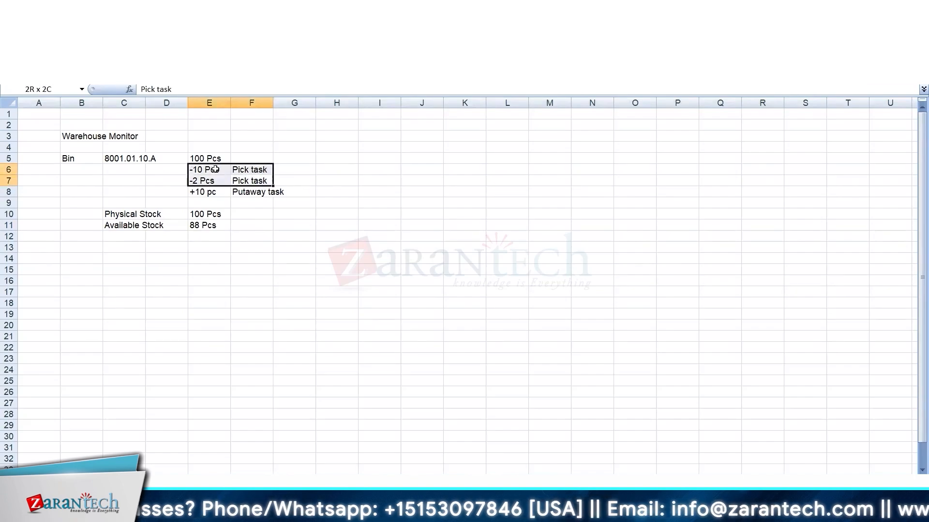
pyautogui.click(201, 156)
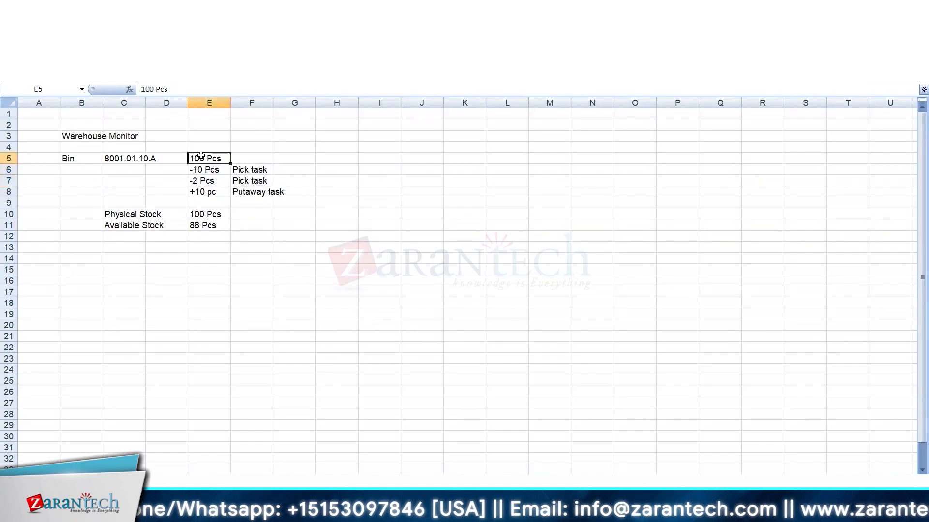
pyautogui.click(217, 215)
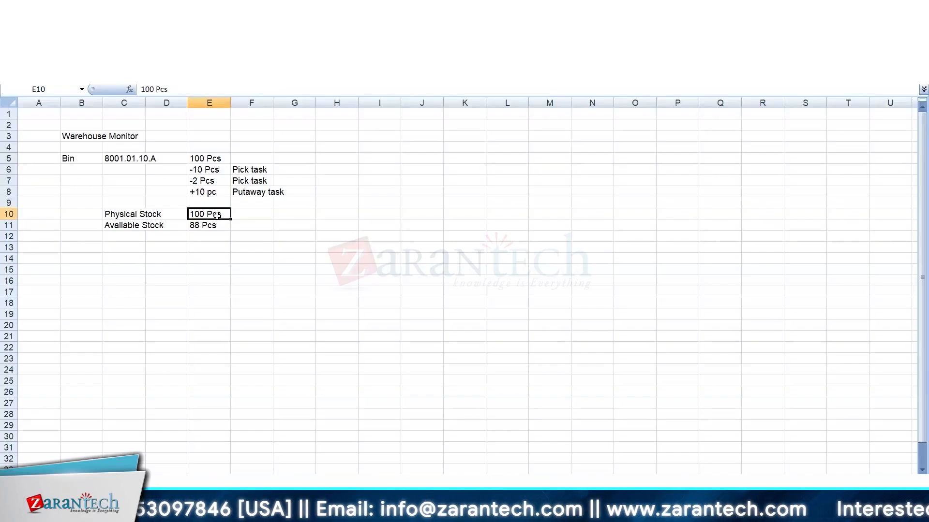
pyautogui.hotkey('shift', 'Down')
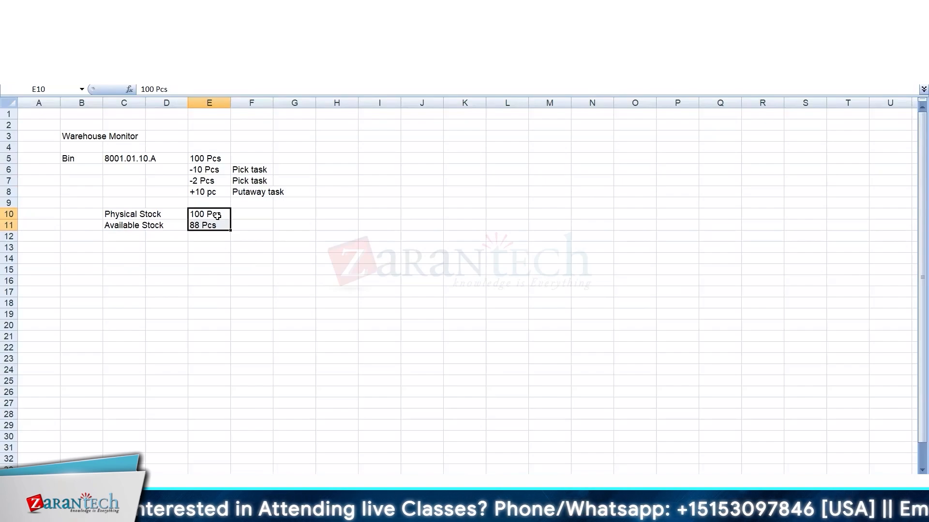
pyautogui.click(208, 222)
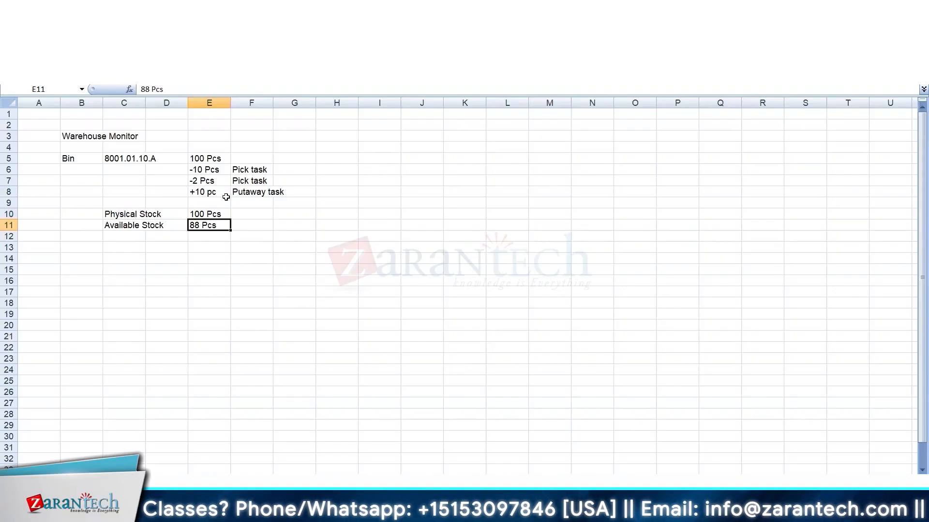
pyautogui.moveTo(216, 169); pyautogui.dragTo(219, 179)
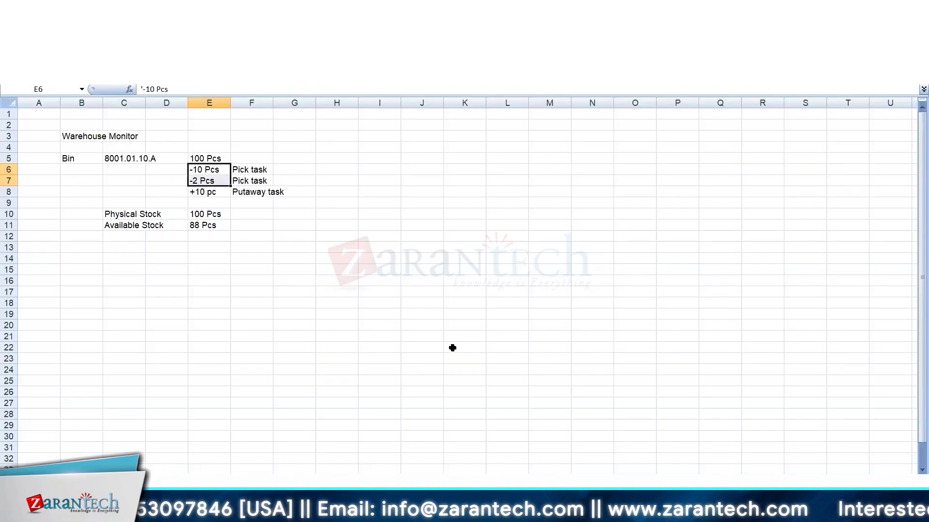
# - Switch to the SAP Warehouse Monitor to view the stock and bin nodes
pyautogui.click(557, 502)
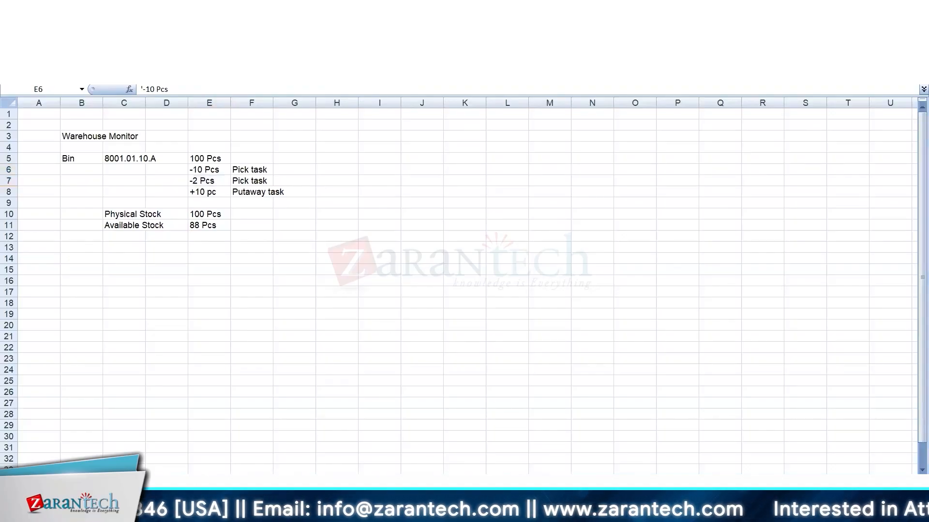
pyautogui.click(338, 500)
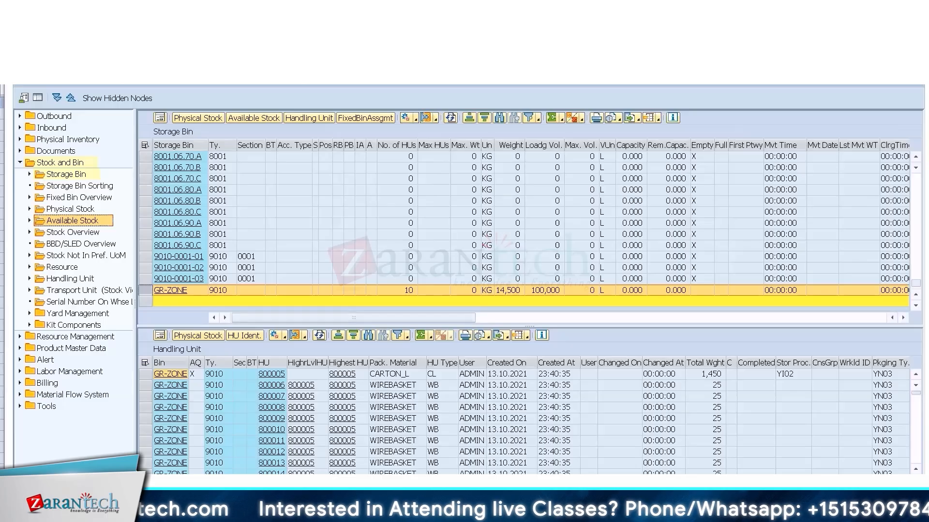
# - Switch back to Excel and, on the Warehouse WH34 layout sheet, highlight the row from the GR-Zone column across to High Rack Storage 8001
pyautogui.hotkey('alt', 'Tab')
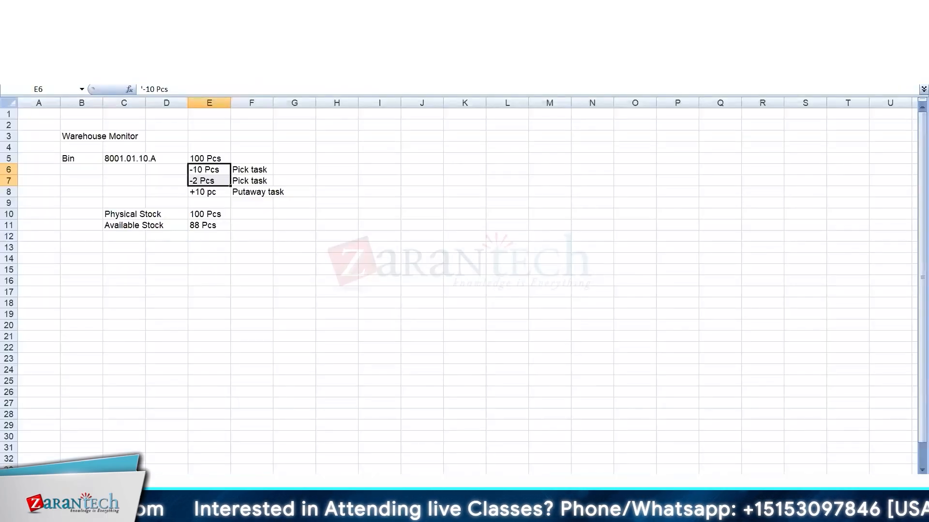
pyautogui.hotkey('ctrl', 'pageup')
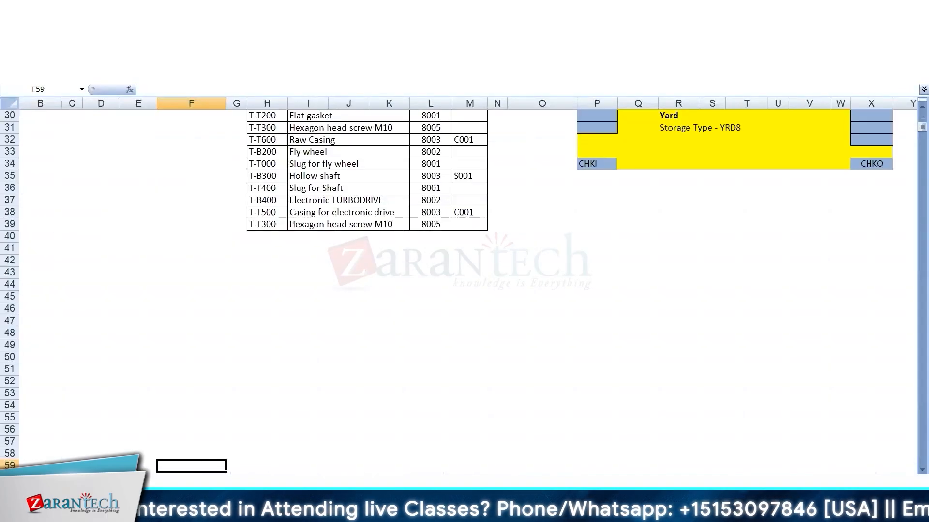
pyautogui.press('Up')
pyautogui.press('Up')
pyautogui.press('Up')
pyautogui.press('Up')
pyautogui.press('Up')
pyautogui.press('Up')
pyautogui.press('Up')
pyautogui.press('Up')
pyautogui.press('Up')
pyautogui.press('Up')
pyautogui.press('Up')
pyautogui.press('Up')
pyautogui.press('Up')
pyautogui.press('Up')
pyautogui.press('Up')
pyautogui.press('Up')
pyautogui.press('Up')
pyautogui.press('Up')
pyautogui.press('Up')
pyautogui.press('Up')
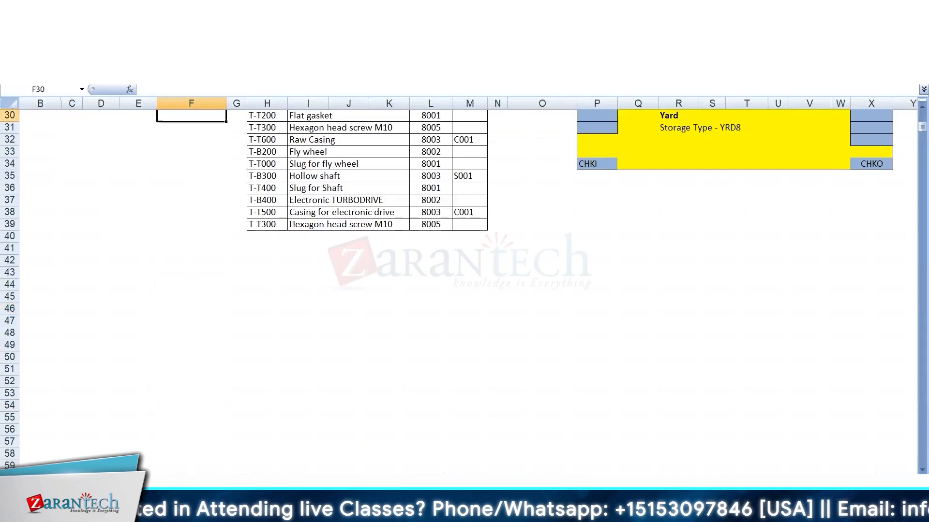
pyautogui.press('Up')
pyautogui.press('Up')
pyautogui.press('Up')
pyautogui.press('Up')
pyautogui.press('Up')
pyautogui.press('Up')
pyautogui.press('Up')
pyautogui.press('Up')
pyautogui.press('Up')
pyautogui.press('Up')
pyautogui.press('Up')
pyautogui.press('Up')
pyautogui.press('Up')
pyautogui.press('Up')
pyautogui.press('Up')
pyautogui.press('Up')
pyautogui.press('Up')
pyautogui.press('Up')
pyautogui.press('Up')
pyautogui.press('Up')
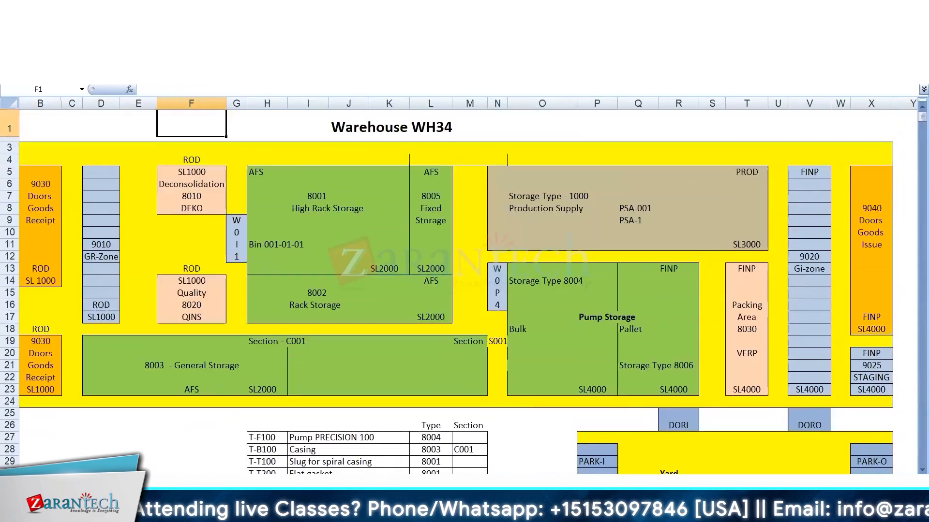
pyautogui.moveTo(108, 209); pyautogui.dragTo(263, 208)
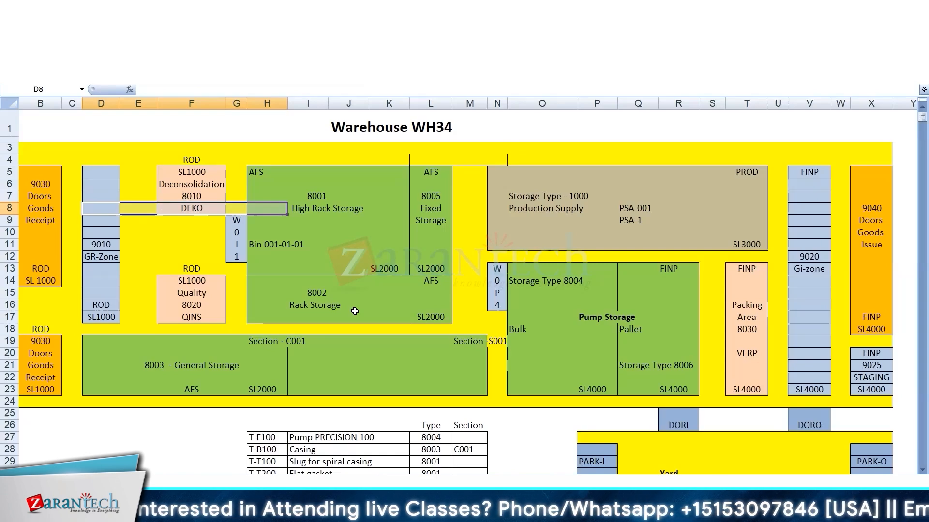
# - Switch to the SAP Warehouse Monitor in the remote desktop session and collapse the Stock and Bin node
pyautogui.moveTo(551, 510)
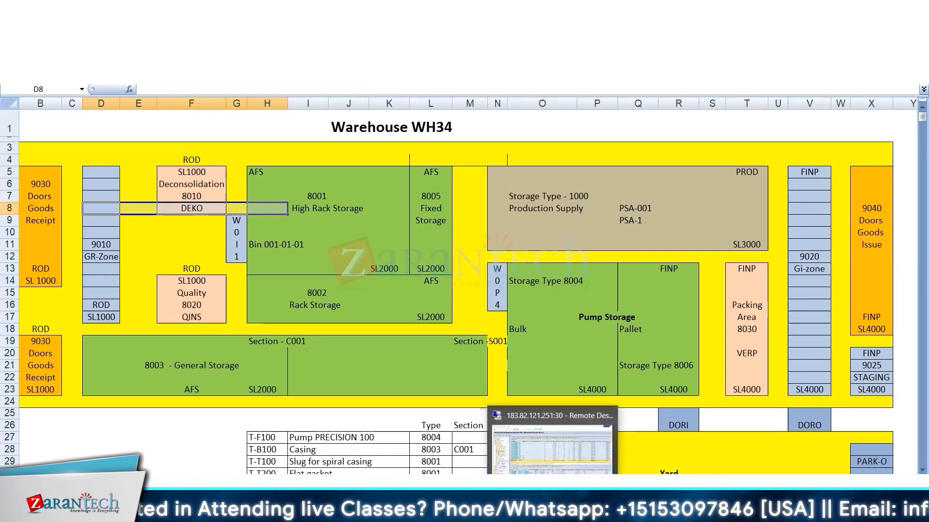
pyautogui.moveTo(541, 453)
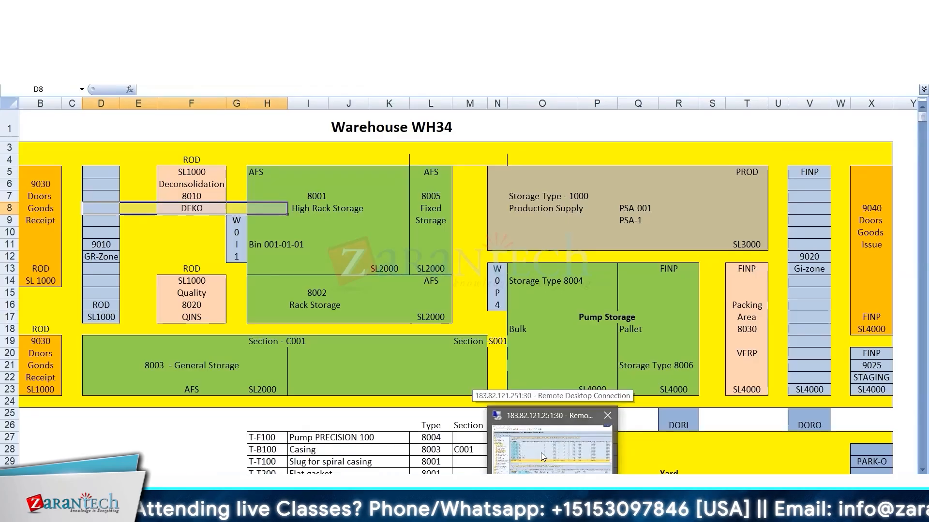
pyautogui.click(541, 453)
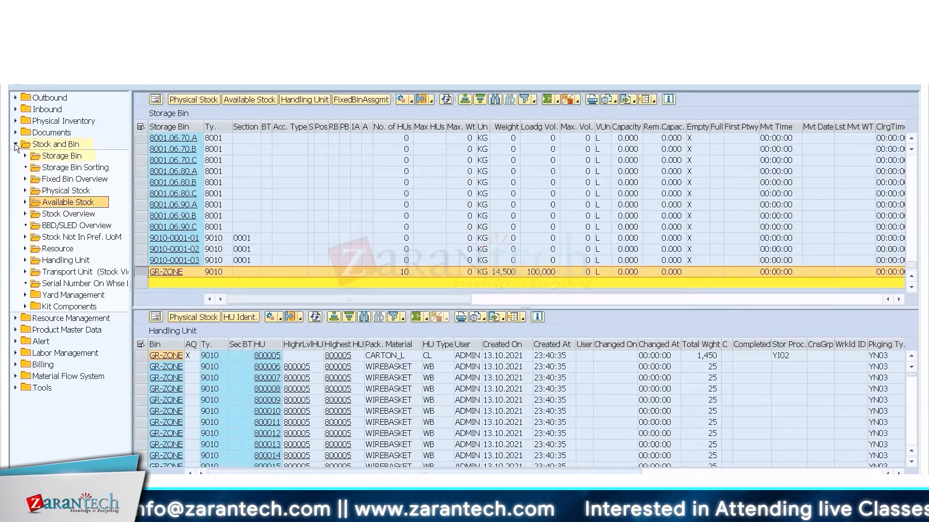
pyautogui.click(16, 144)
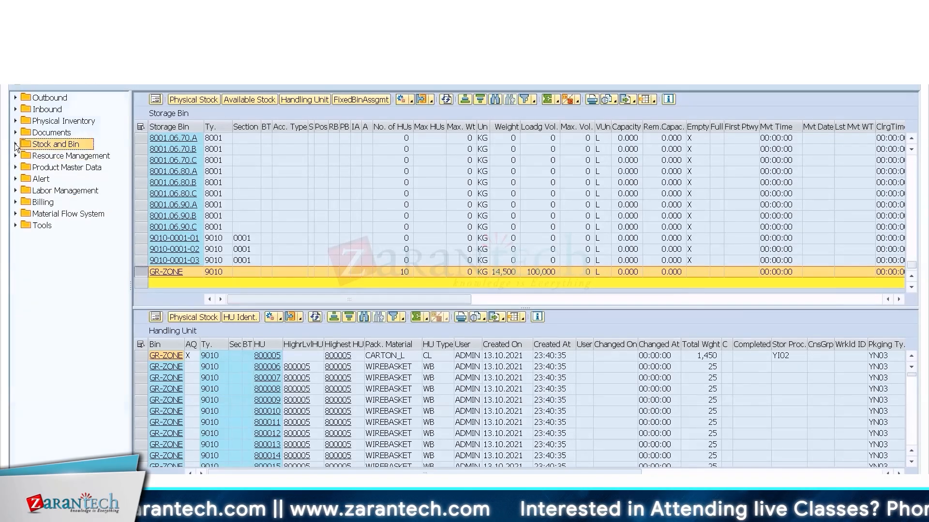
# - Expand the Product Master Data node and bring up the Warehouse Attribute selection criteria, checking the available attributes and additional options
pyautogui.click(52, 159)
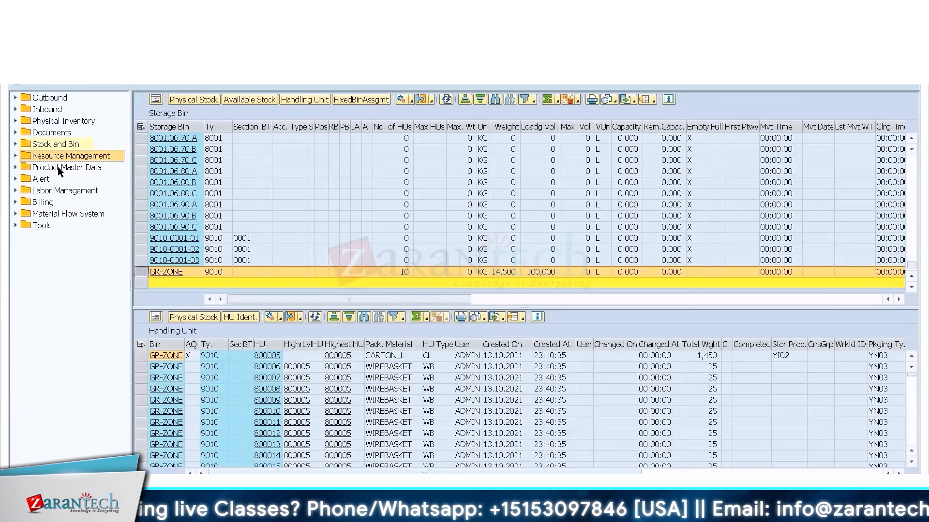
pyautogui.click(60, 170)
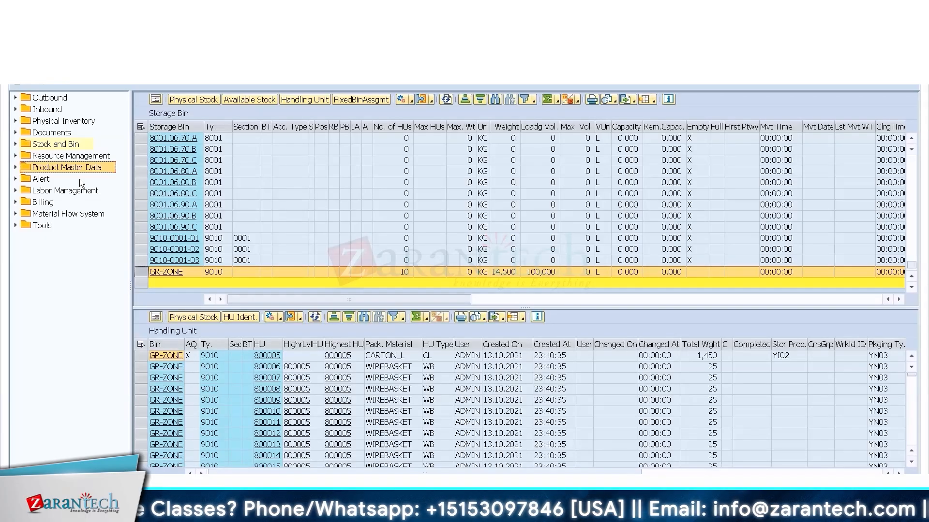
pyautogui.click(16, 168)
pyautogui.click(69, 179)
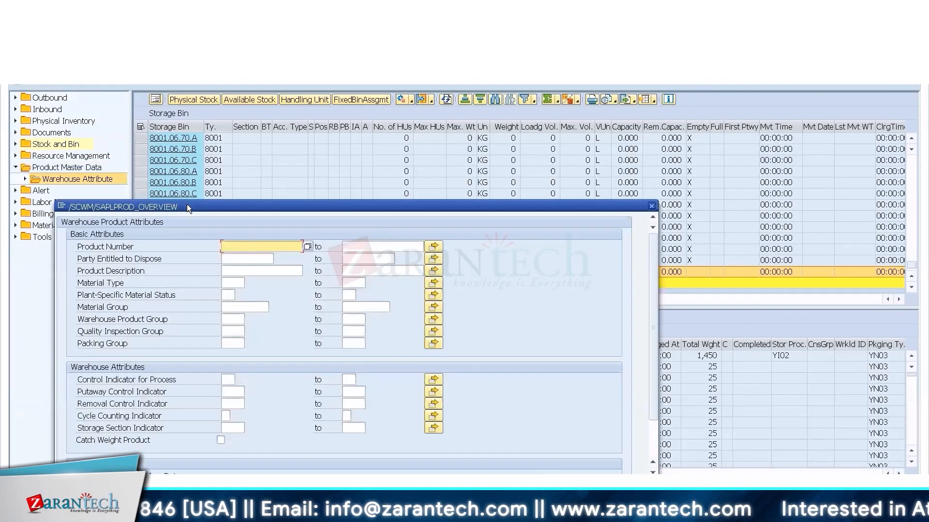
pyautogui.moveTo(190, 201); pyautogui.dragTo(222, 127)
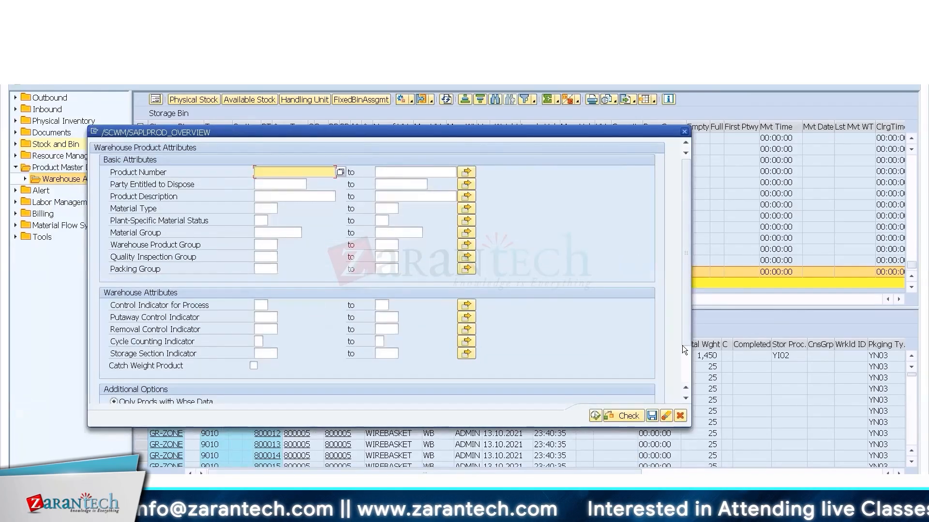
pyautogui.click(685, 366)
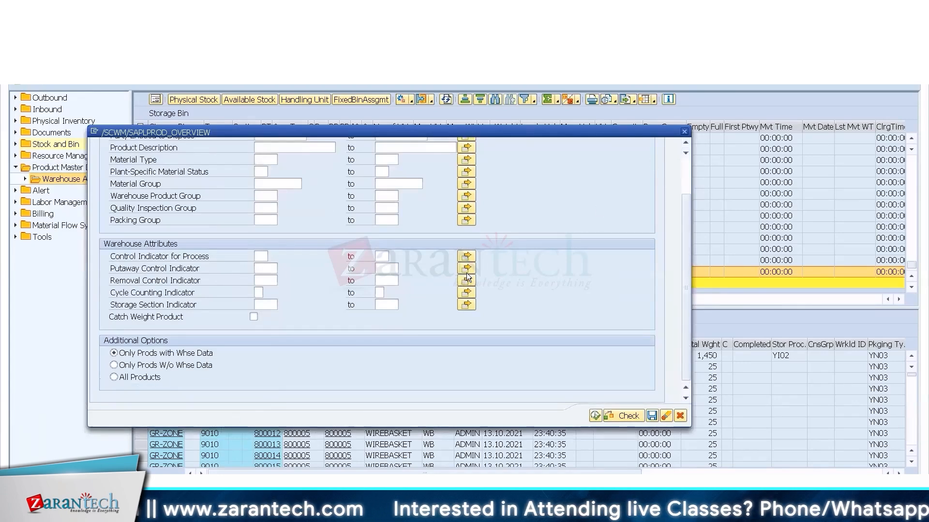
pyautogui.click(687, 173)
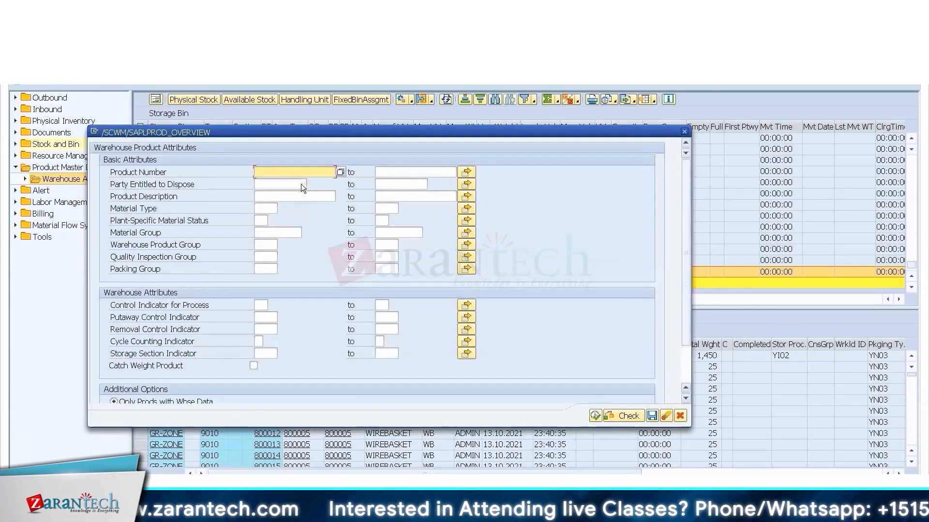
# - List the warehouse attributes of product T-F100 with the All Products option selected
pyautogui.write('T')
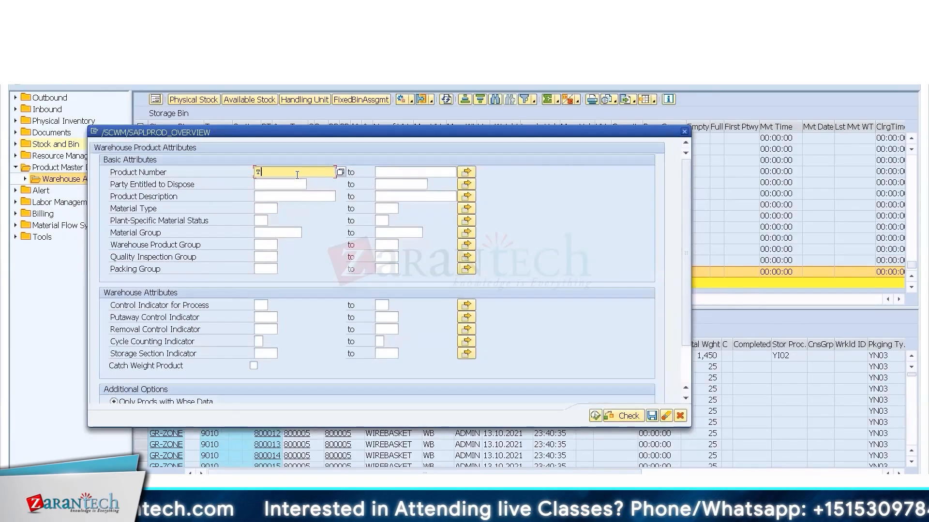
pyautogui.write('-F100')
pyautogui.press('Tab')
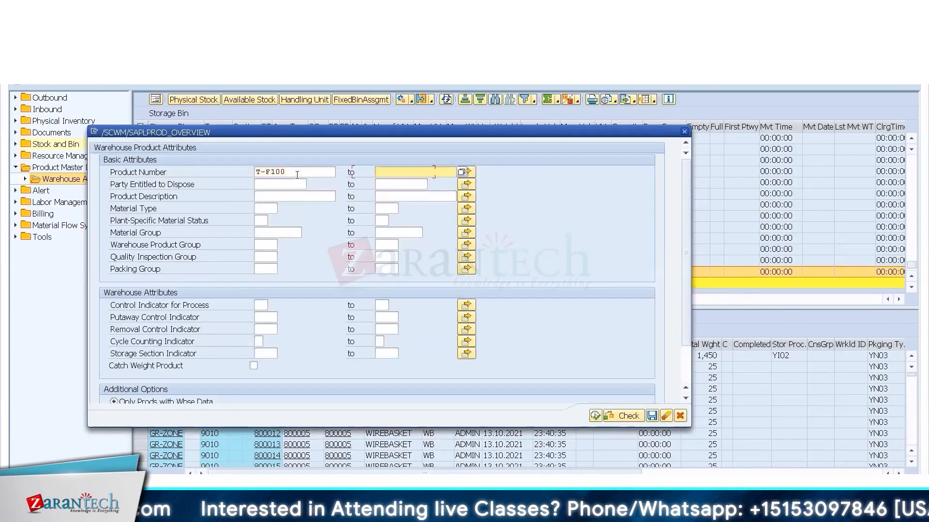
pyautogui.click(683, 371)
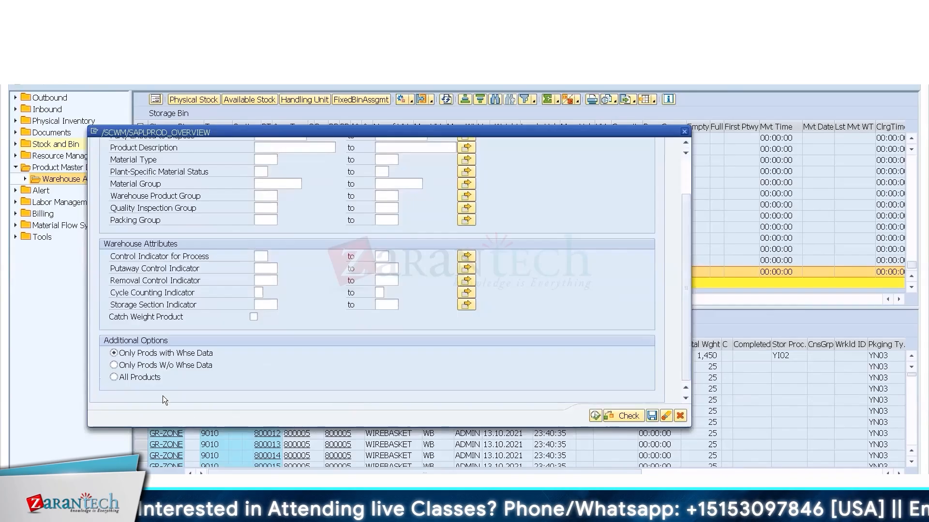
pyautogui.click(156, 378)
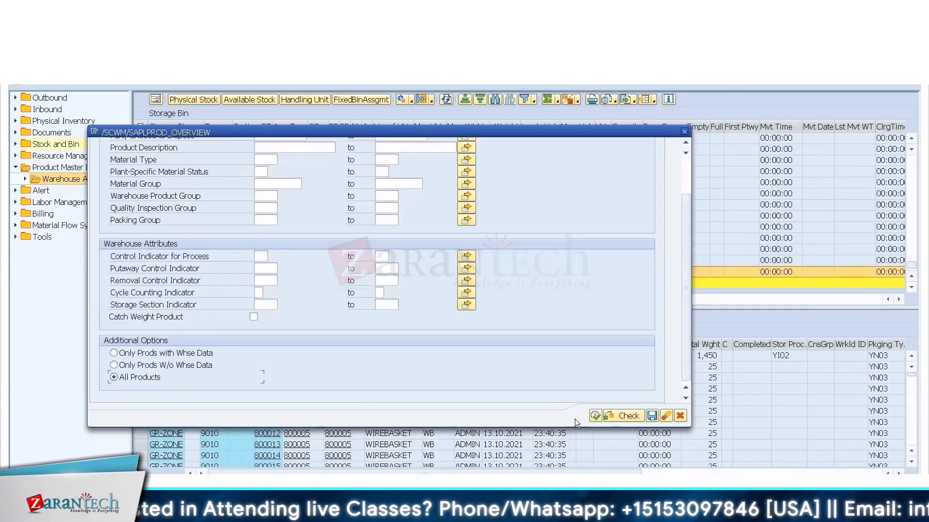
pyautogui.click(594, 416)
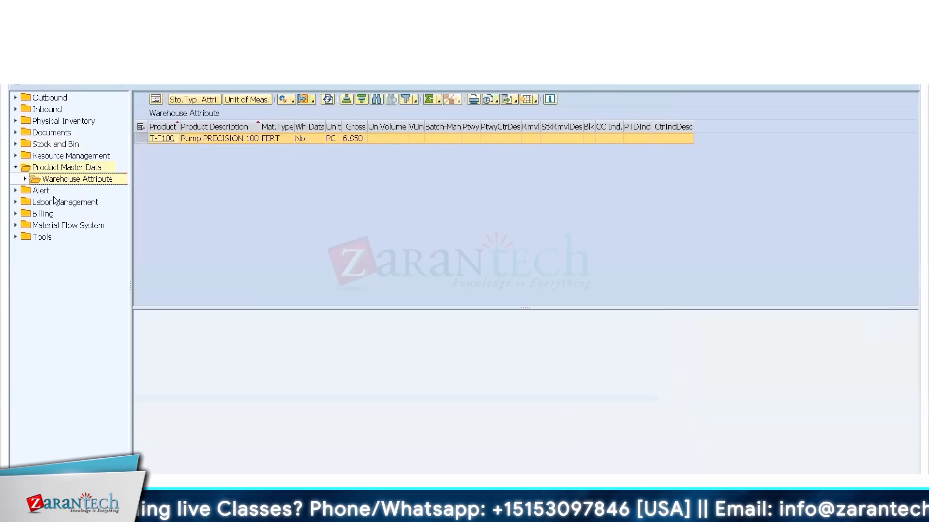
# - Reopen the Warehouse Attribute selection, add T-T100 to the product numbers alongside T-F100, and run the selection
pyautogui.doubleClick(65, 180)
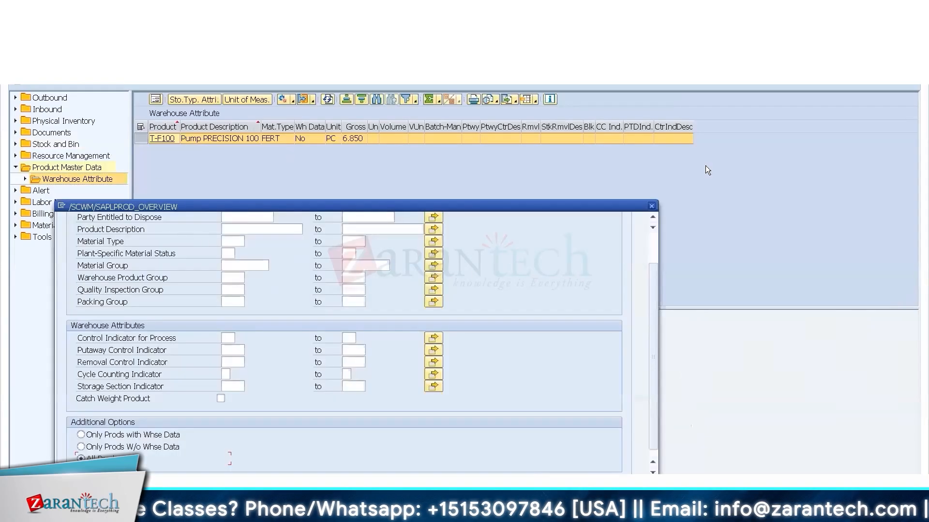
pyautogui.click(654, 245)
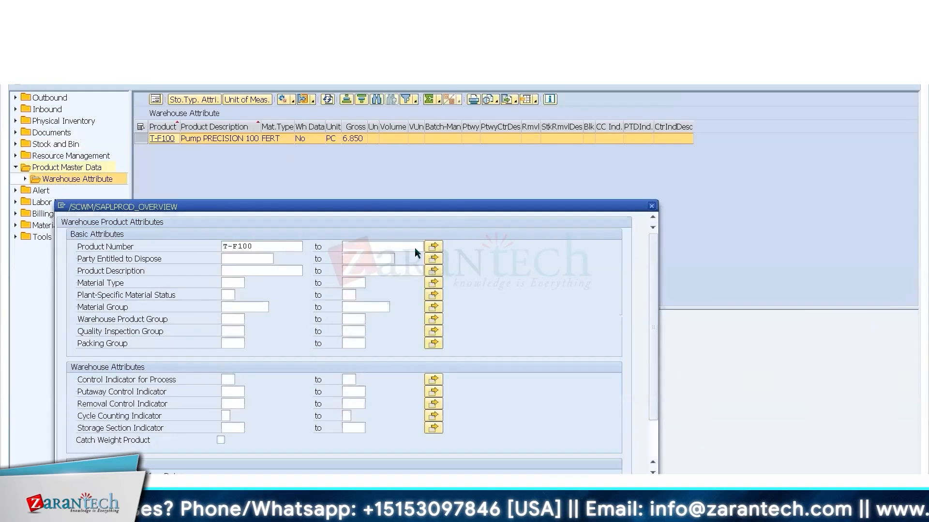
pyautogui.click(433, 246)
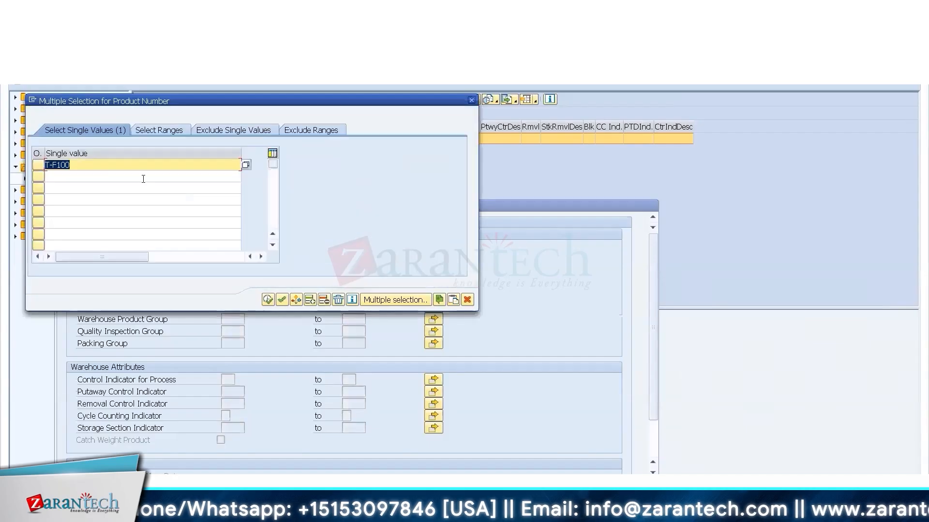
pyautogui.click(143, 179)
pyautogui.write('T')
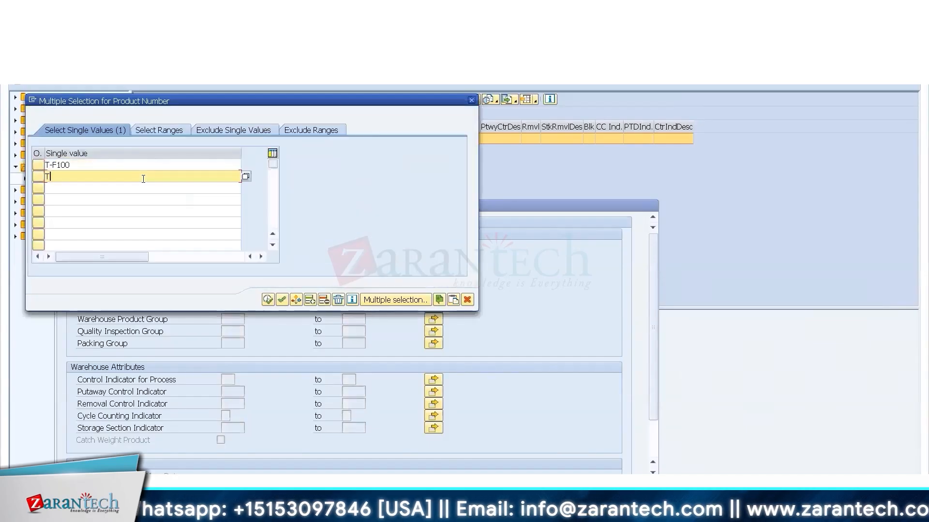
pyautogui.write('-T100')
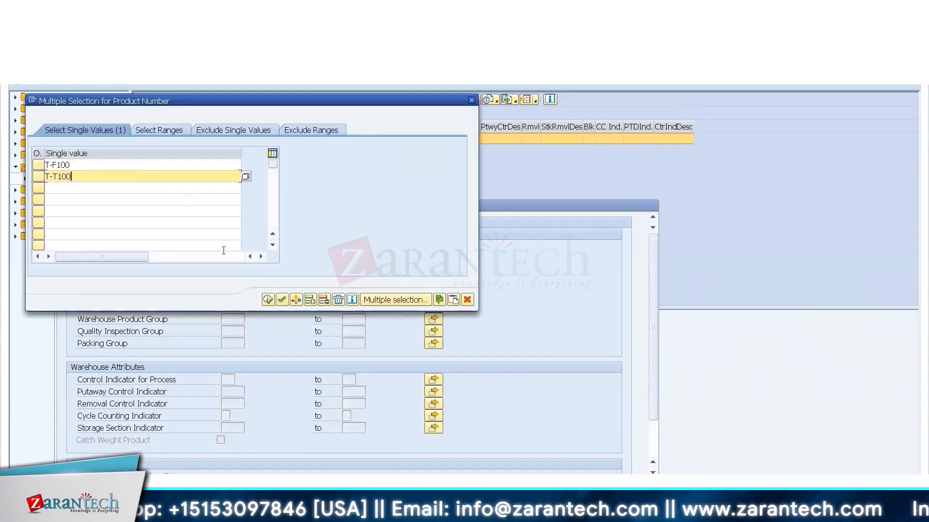
pyautogui.click(268, 300)
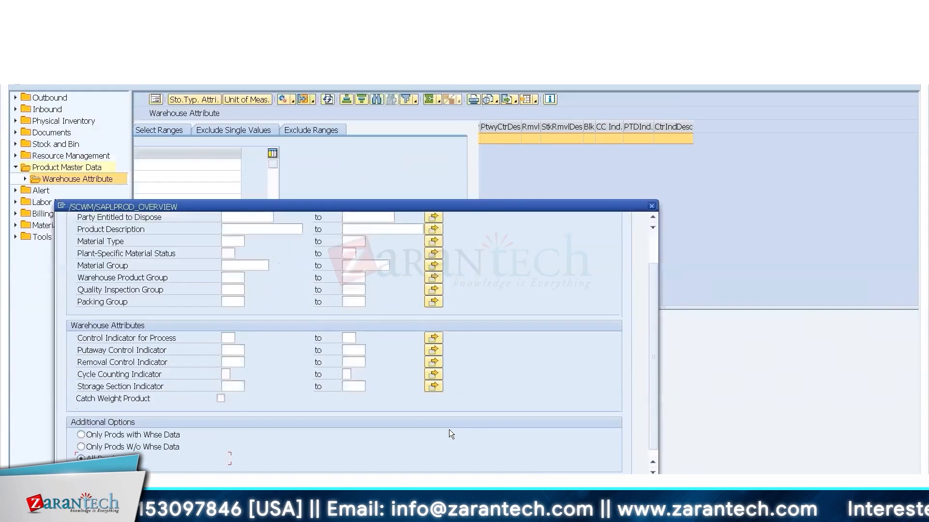
pyautogui.click(553, 484)
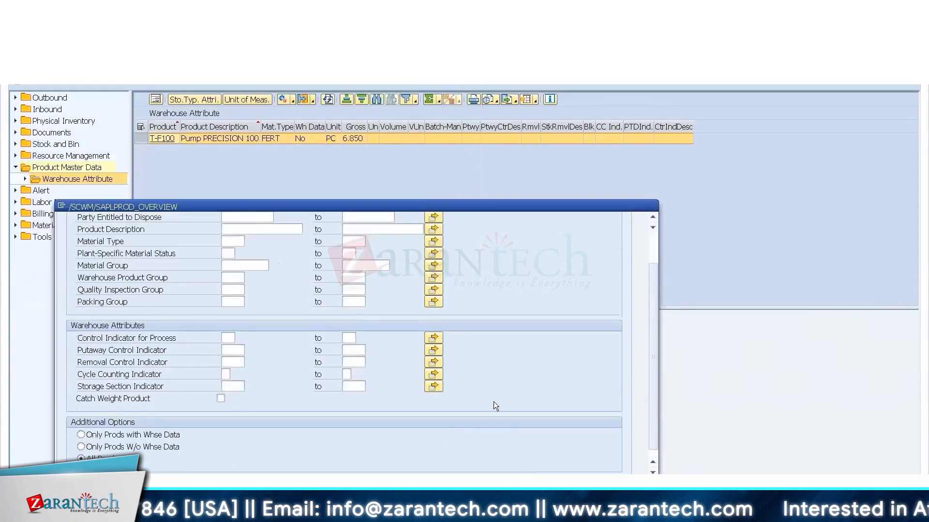
# - View the product master record of T-T100 from the Warehouse Attribute list, then return to the list
pyautogui.click(141, 150)
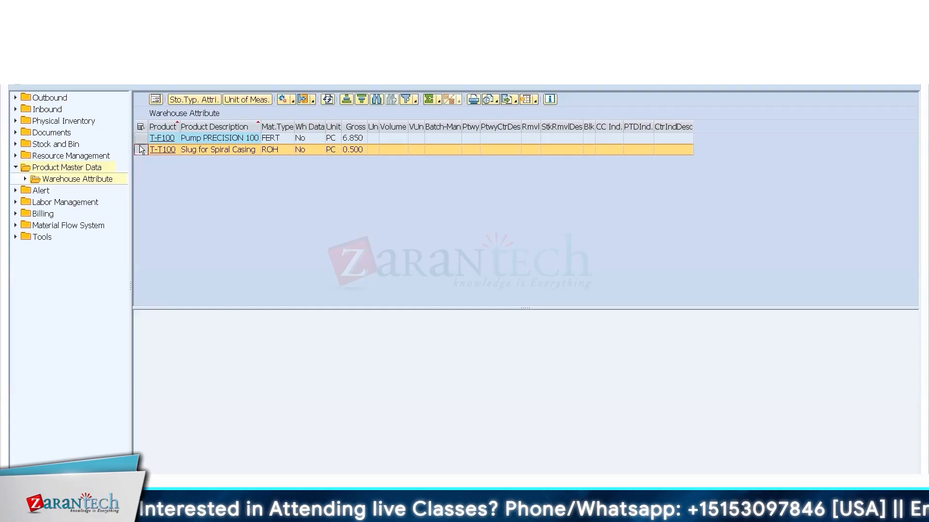
pyautogui.click(141, 138)
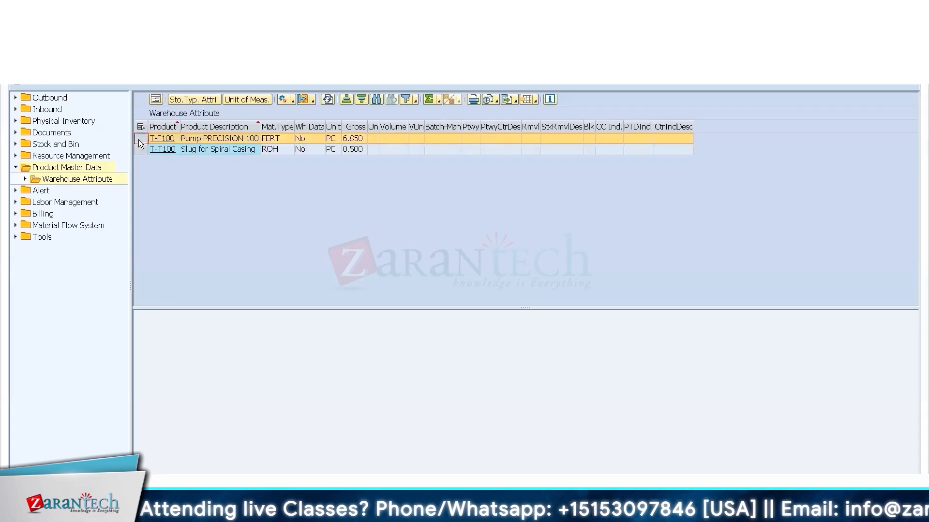
pyautogui.click(153, 149)
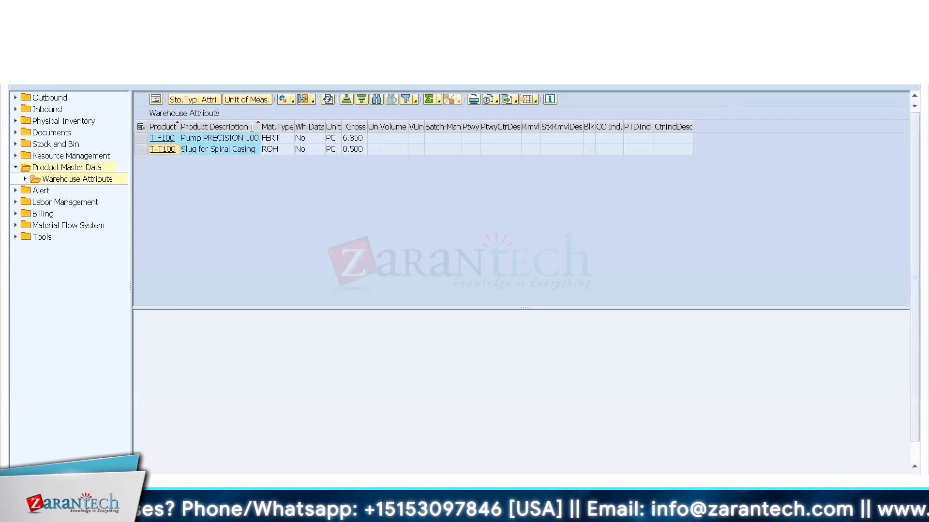
pyautogui.click(162, 148)
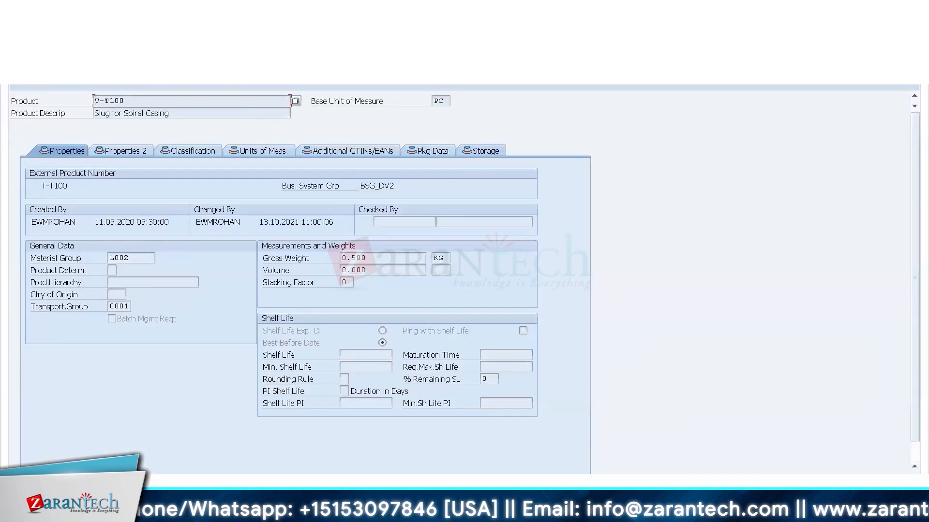
pyautogui.press('F3')
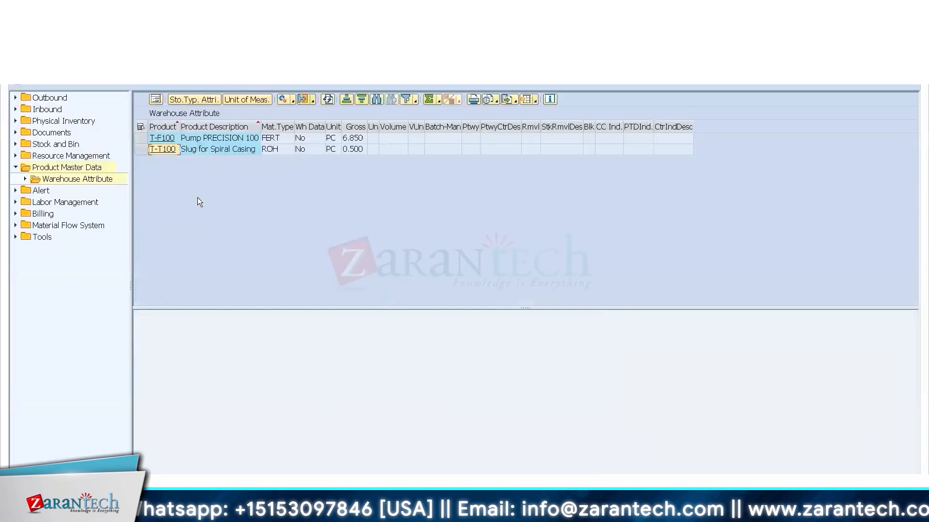
# - View the product master record of T-F100 from the Warehouse Attribute list, then return to the list
pyautogui.click(164, 139)
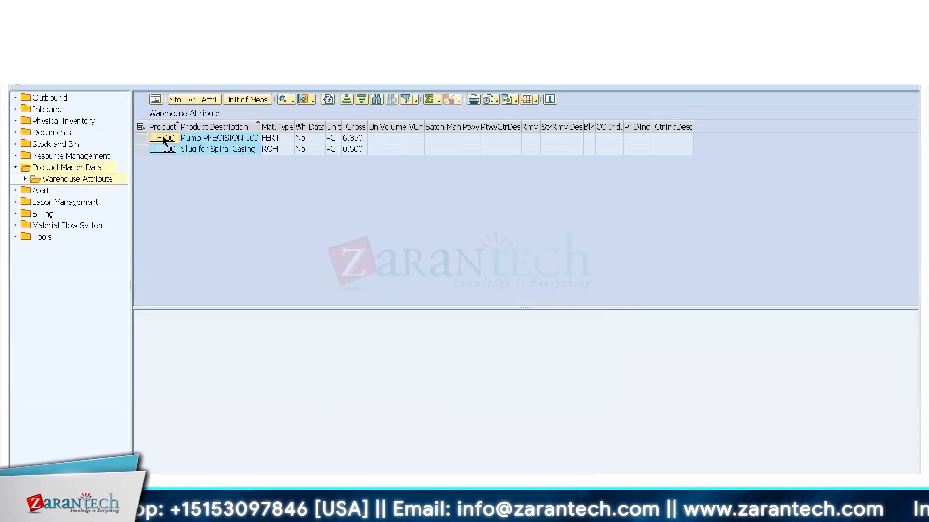
pyautogui.doubleClick(163, 139)
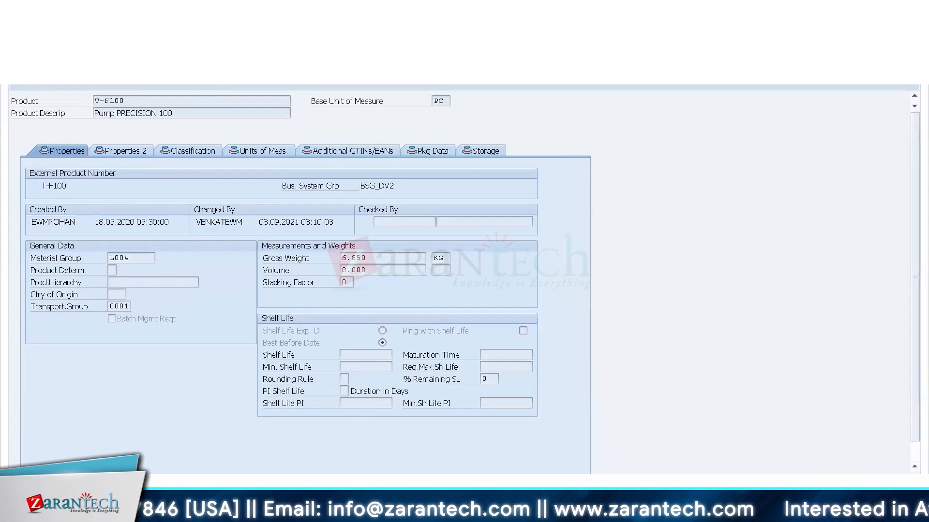
pyautogui.press('F3')
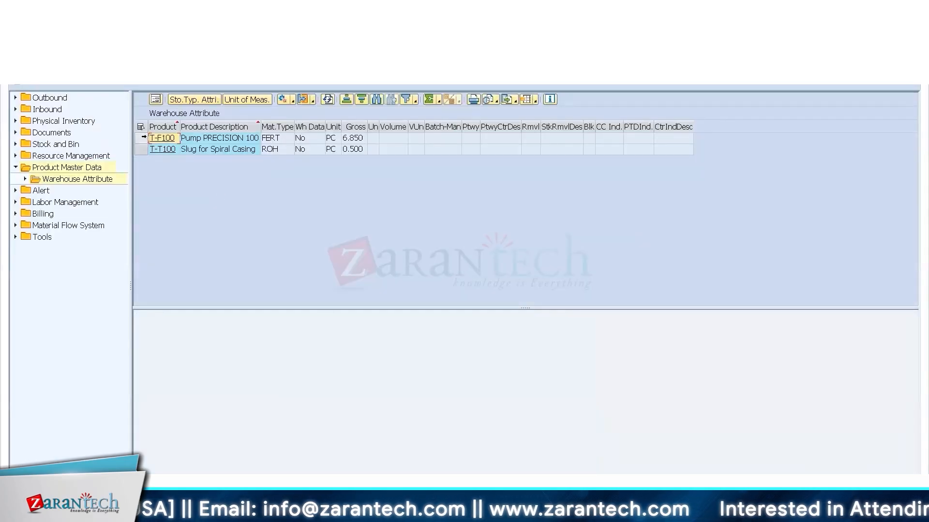
# - Create empty warehouse data for product T-F100 through Mass Change/Create, leaving all fields blank and accepting both confirmations
pyautogui.click(141, 139)
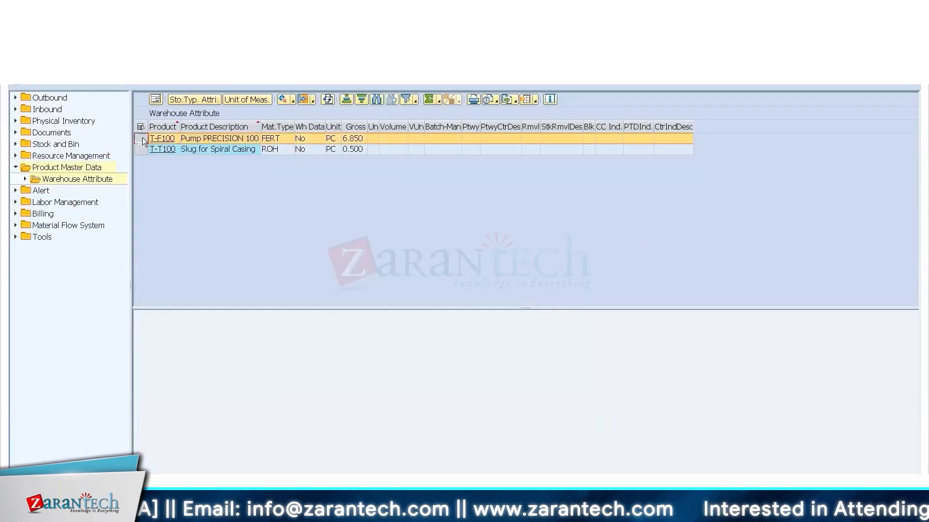
pyautogui.click(293, 101)
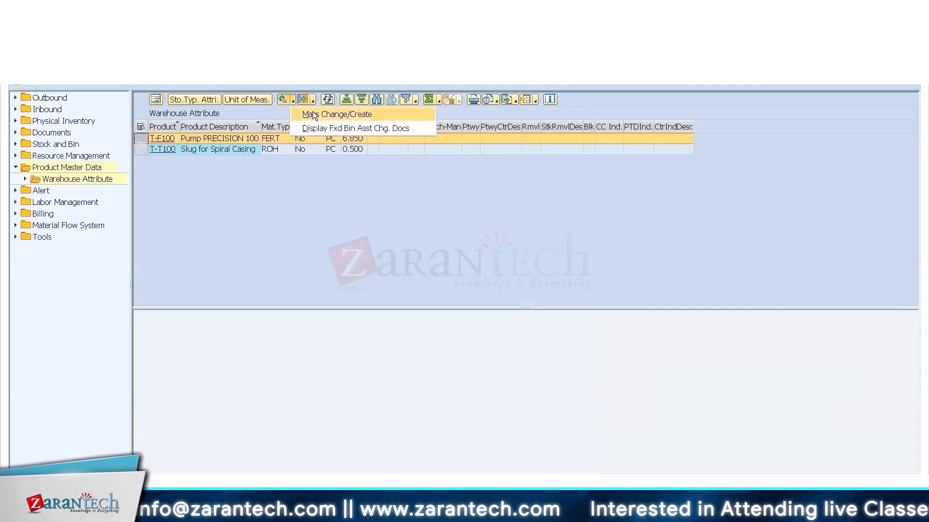
pyautogui.click(312, 115)
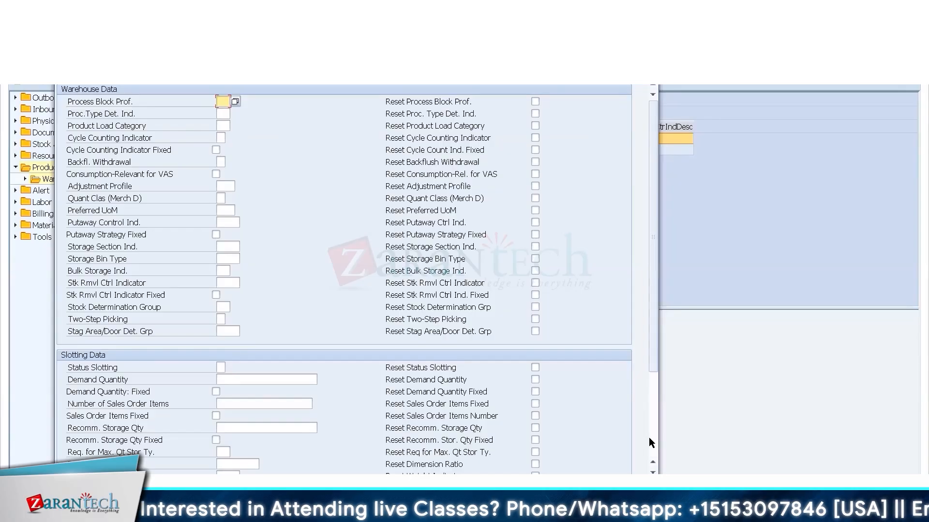
pyautogui.scroll(-3, 643, 438)
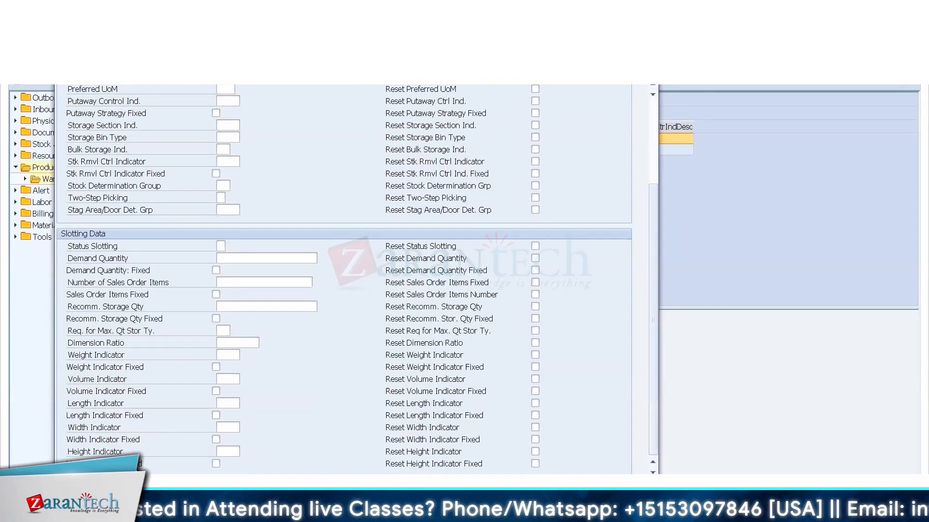
pyautogui.press('Return')
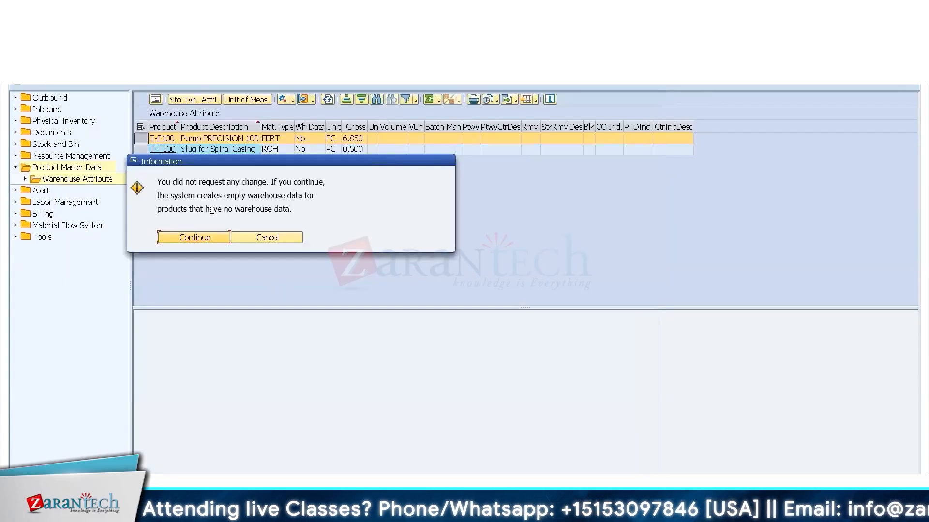
pyautogui.click(197, 238)
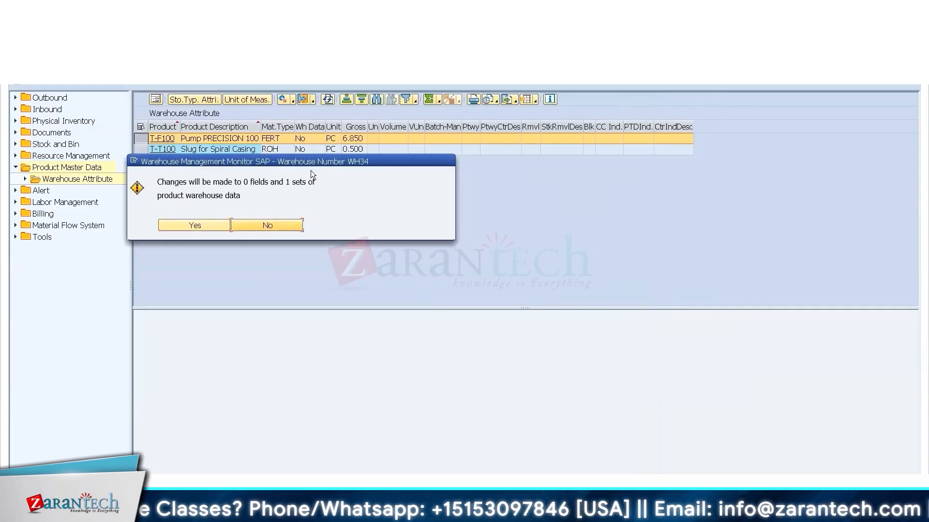
pyautogui.click(194, 226)
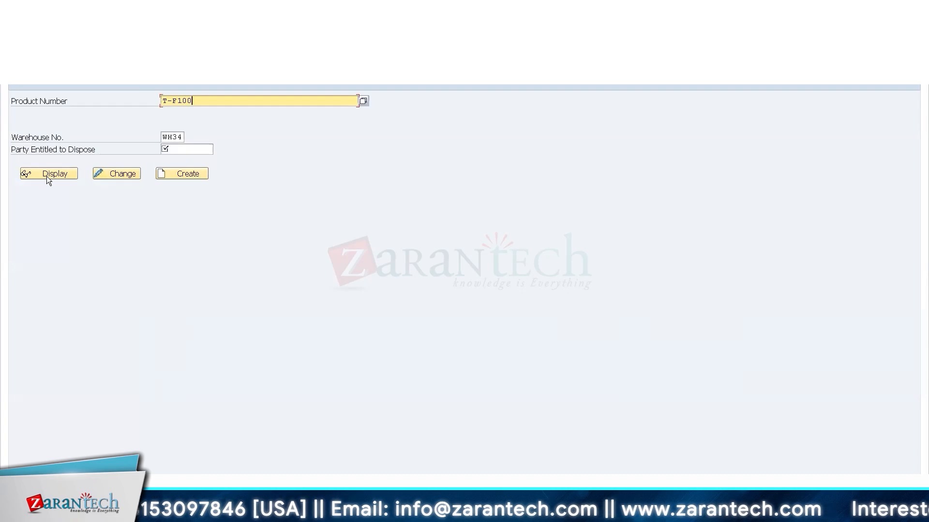
# - Display product T-F100 for warehouse WH34, check its warehouse data, and switch back to the Warehouse Monitor
pyautogui.click(46, 176)
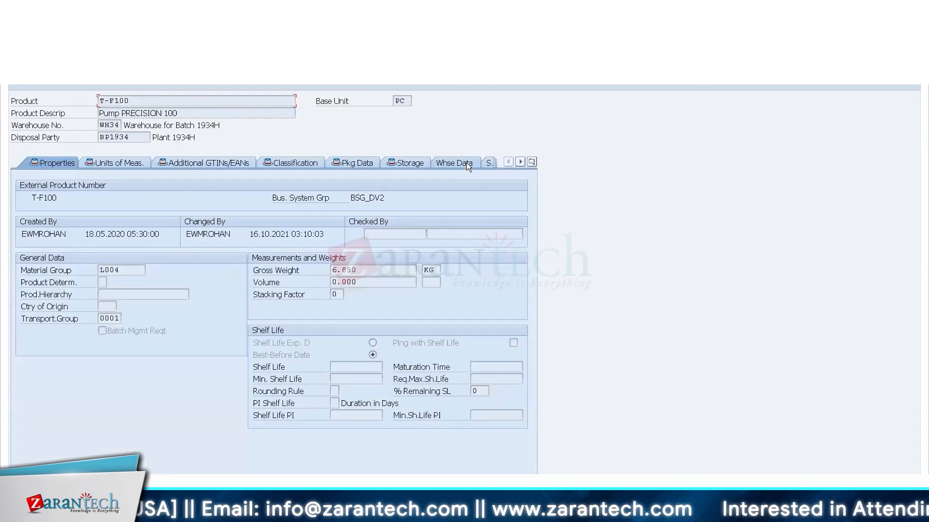
pyautogui.click(467, 163)
pyautogui.hotkey('alt', 'Tab')
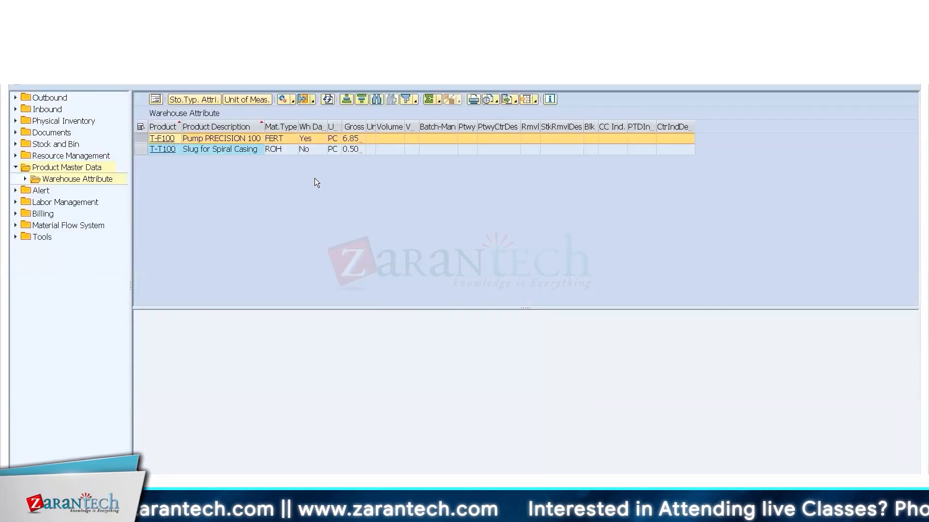
# - Review product T-F100's warehouse data again, then select T-T100 in the Warehouse Attribute list
pyautogui.hotkey('alt', 'Tab')
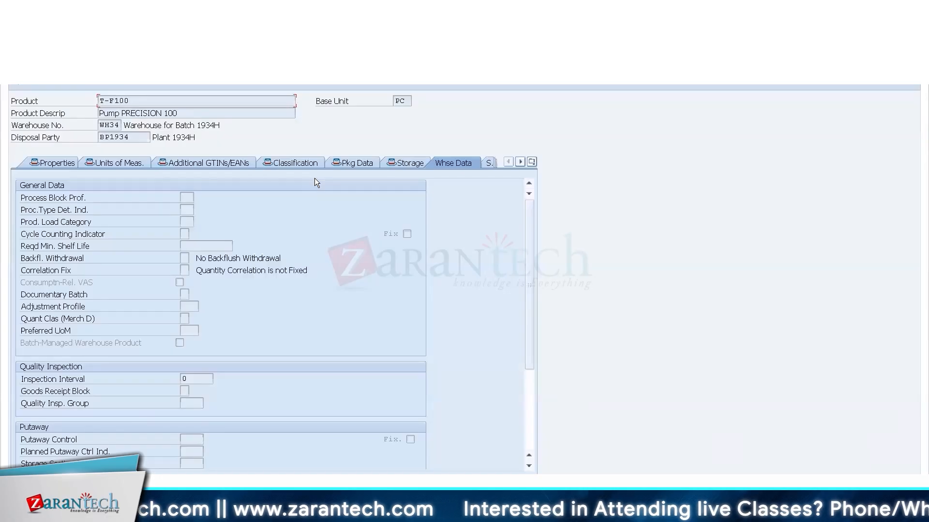
pyautogui.hotkey('alt', 'Tab')
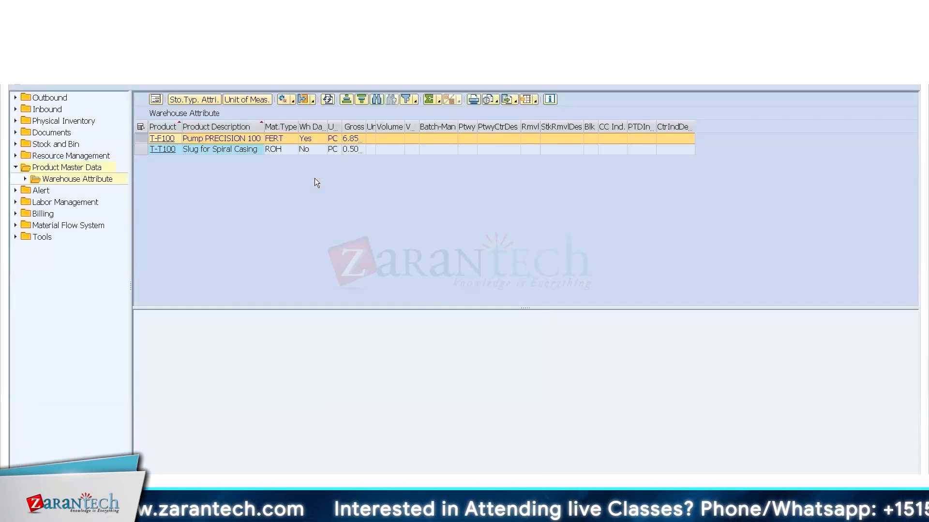
pyautogui.click(134, 148)
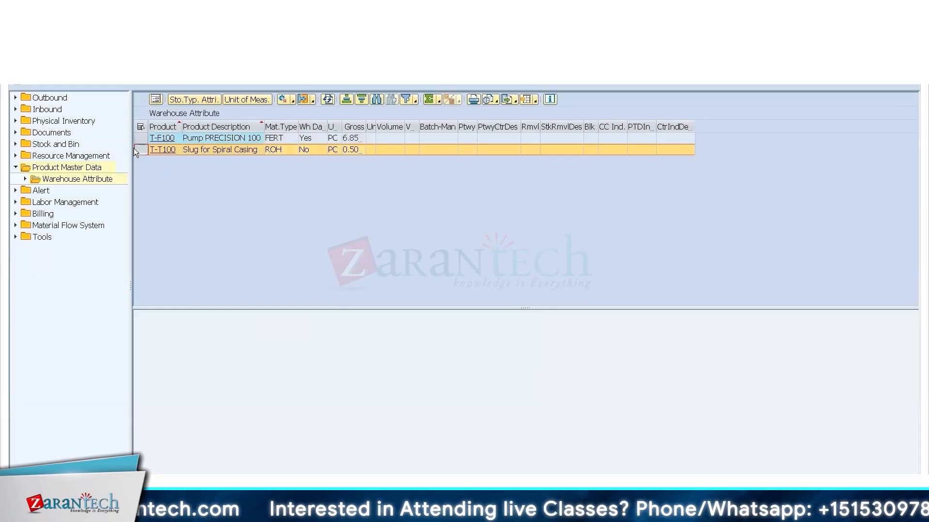
# - Create the warehouse product record for T-T100 in warehouse WH34 with party entitled to dispose BP1934
pyautogui.hotkey('alt', 'Tab')
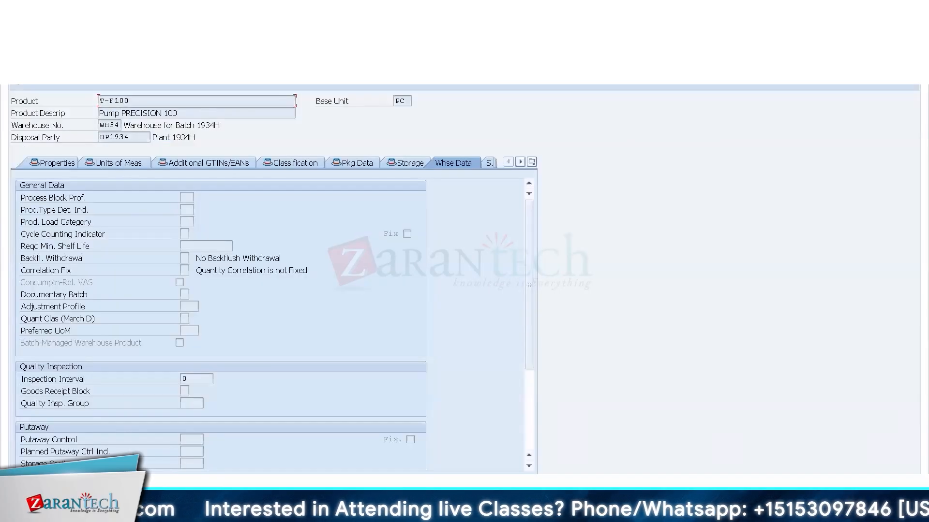
pyautogui.press('F3')
pyautogui.write('T-T100')
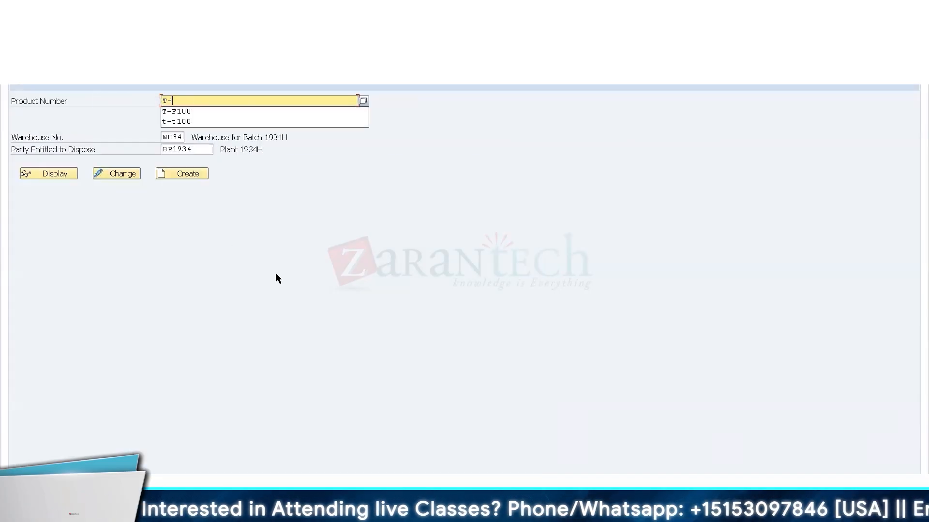
pyautogui.press('Tab')
pyautogui.press('Return')
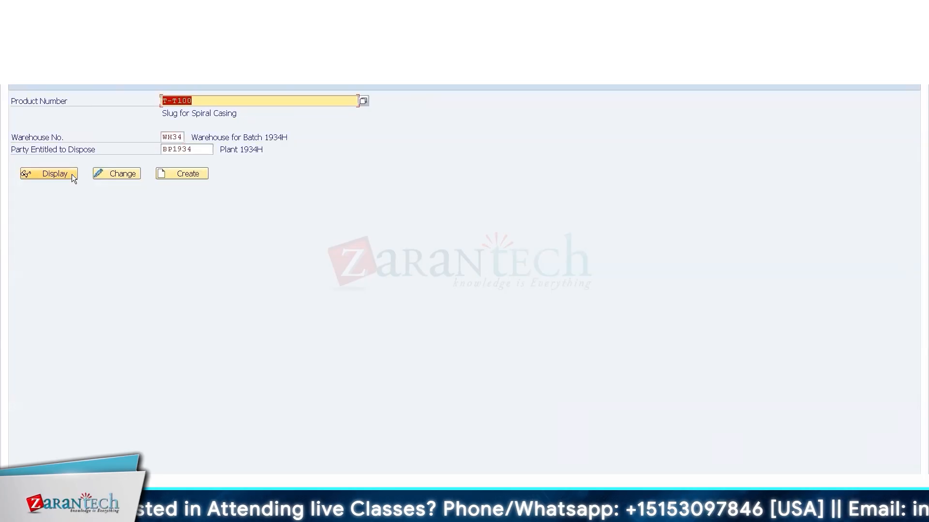
pyautogui.hotkey('alt', 'Tab')
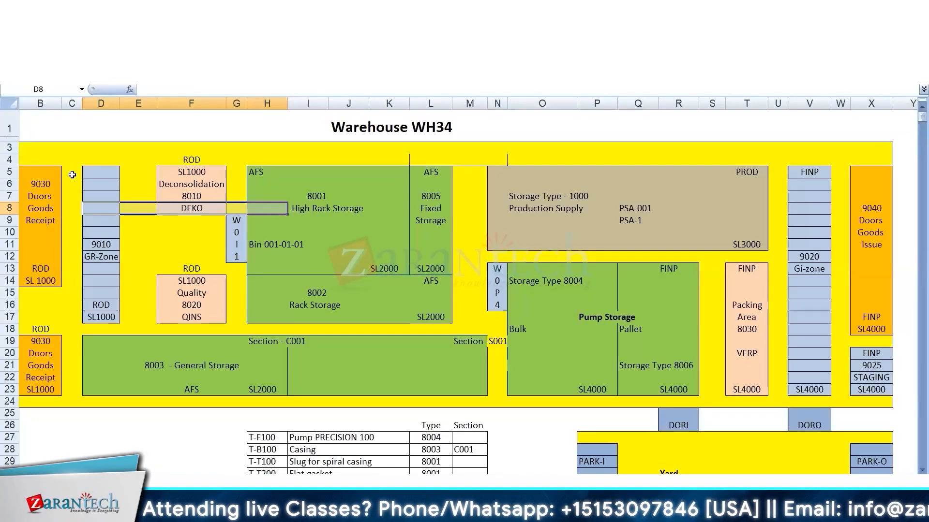
pyautogui.hotkey('alt', 'Tab')
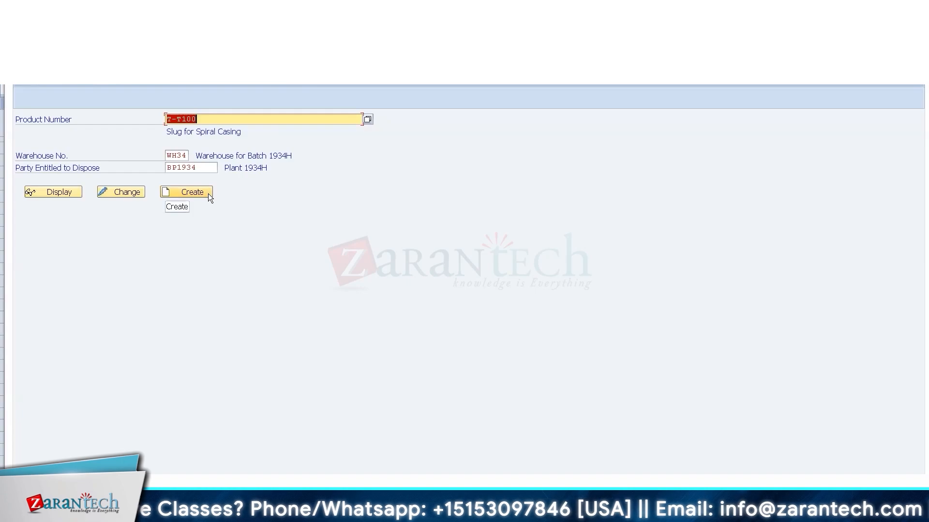
pyautogui.click(208, 194)
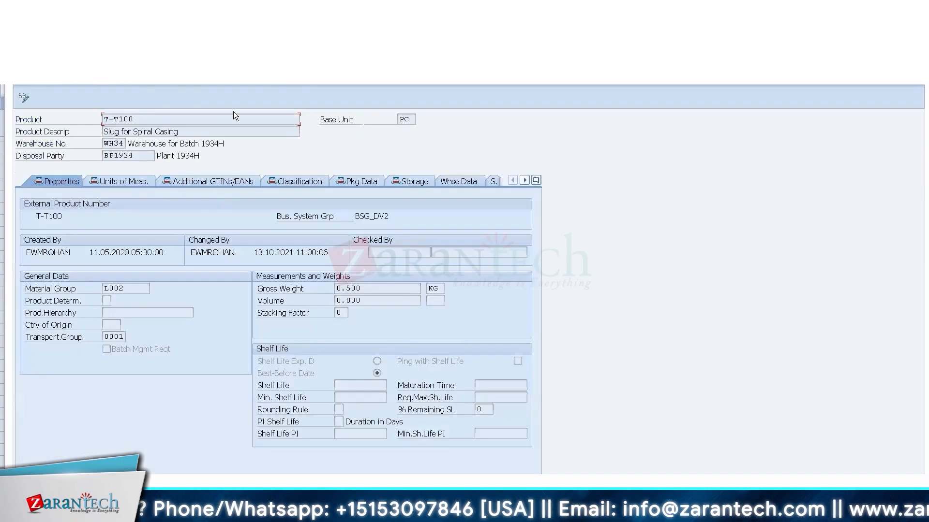
pyautogui.doubleClick(239, 29)
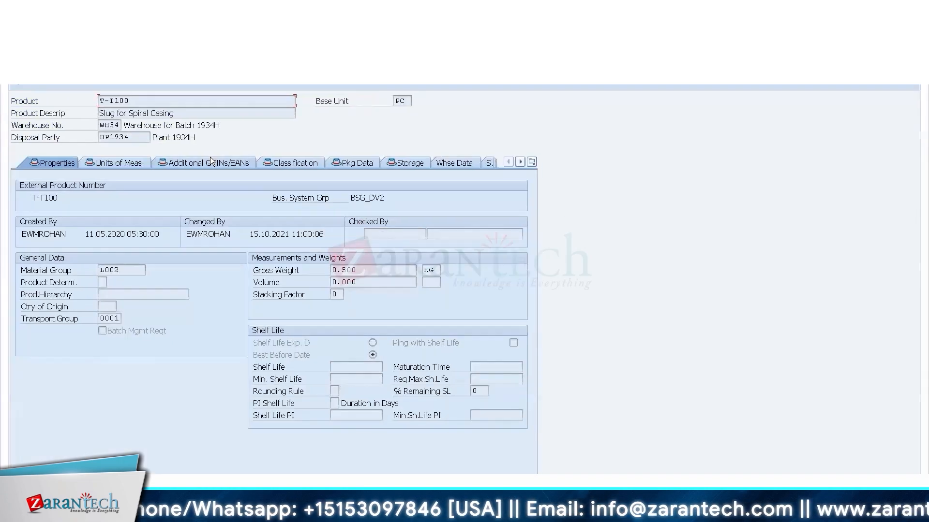
# - Switch to the inbound delivery maintenance window and show the items of the selected WH34 delivery
pyautogui.hotkey('alt', 'Tab')
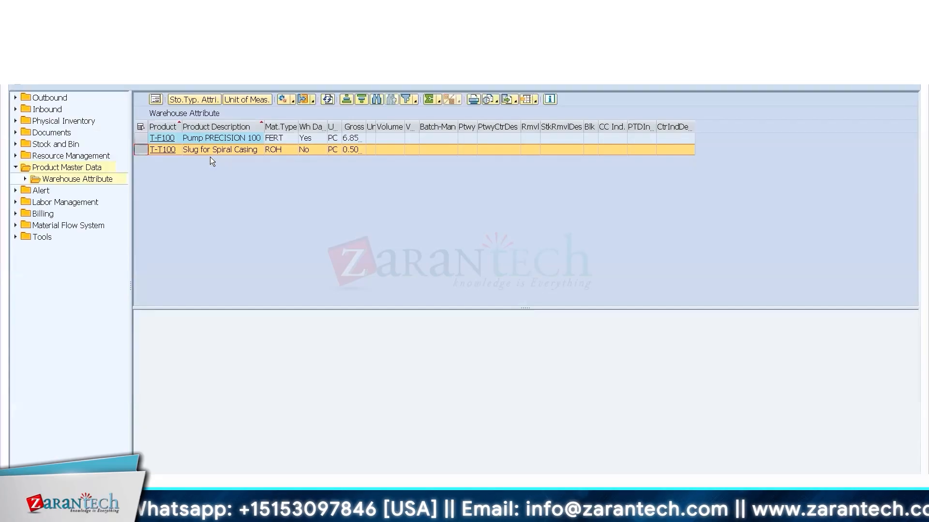
pyautogui.hotkey('alt', 'Tab')
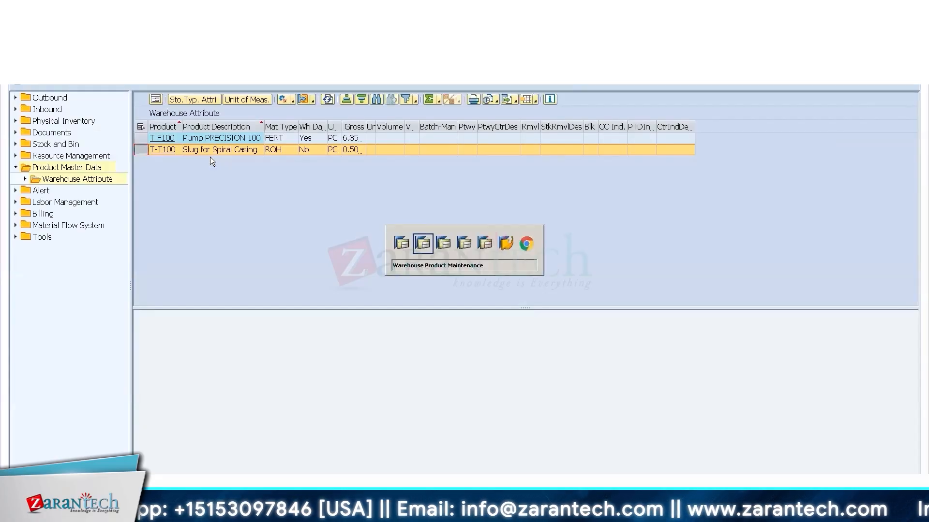
pyautogui.hotkey('alt', 'Tab')
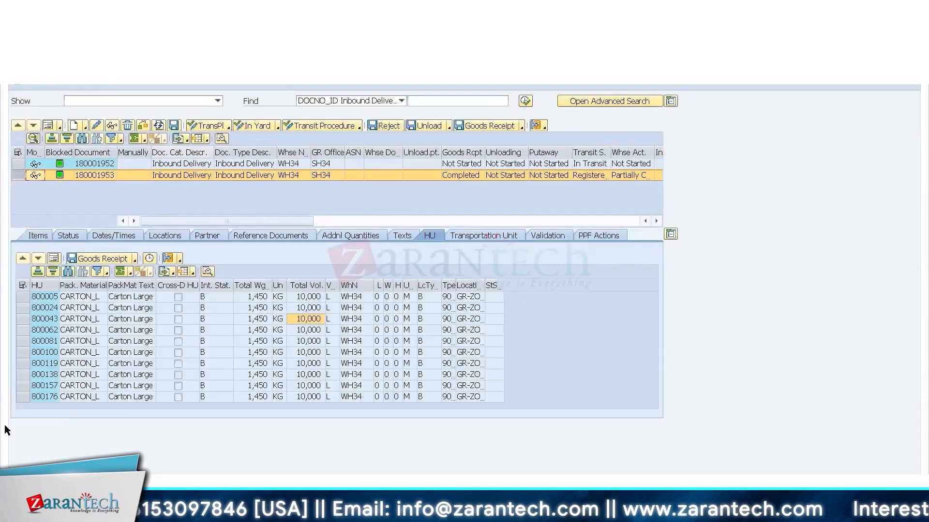
pyautogui.click(28, 236)
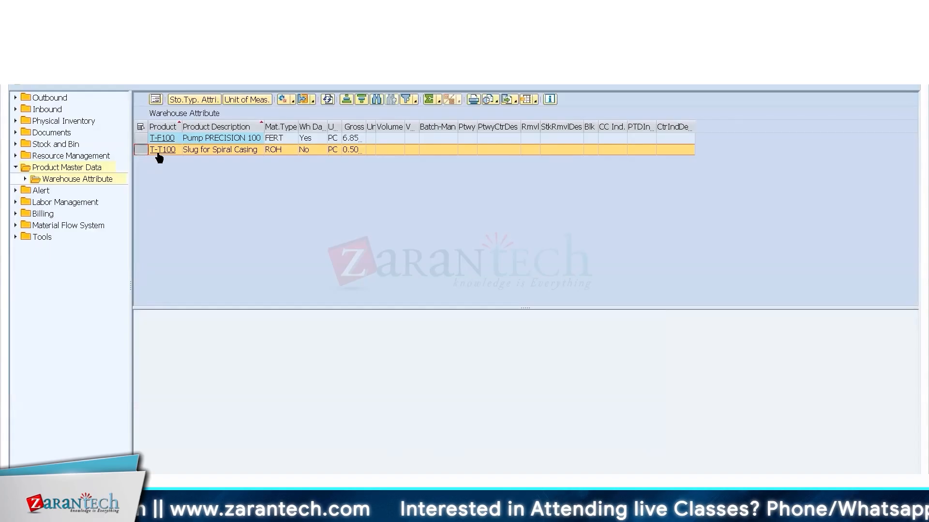
# - Rerun the Warehouse Attribute selection with product T-T300 added to the single values T-F100 and T-T100
pyautogui.click(69, 167)
pyautogui.doubleClick(92, 180)
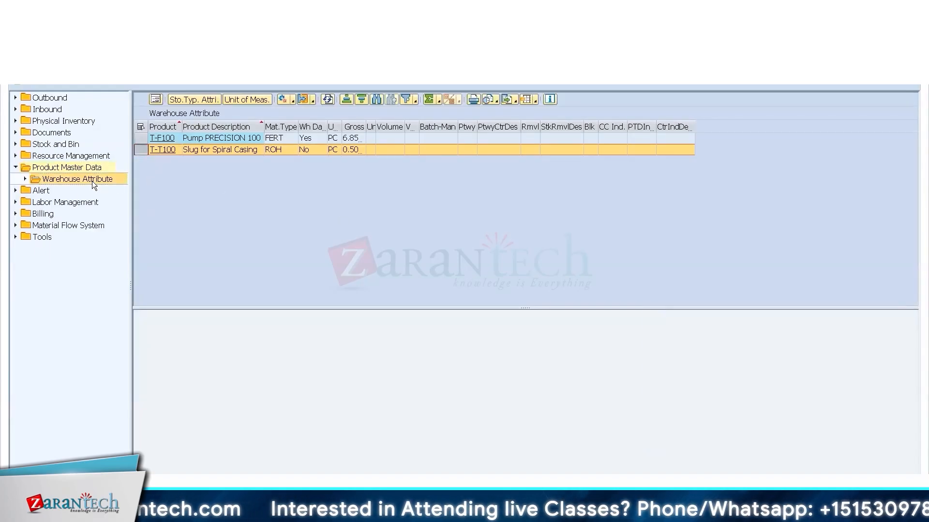
pyautogui.click(433, 248)
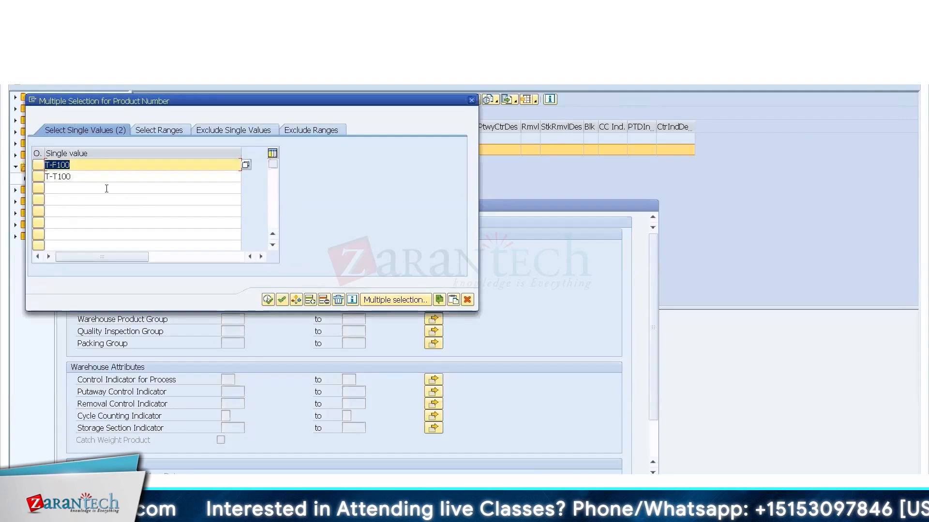
pyautogui.click(106, 188)
pyautogui.write('T-')
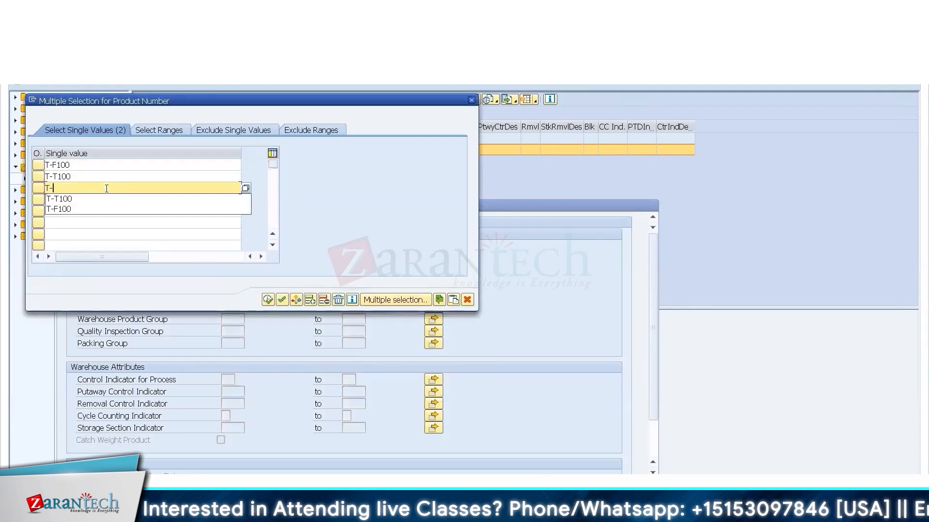
pyautogui.write('T300')
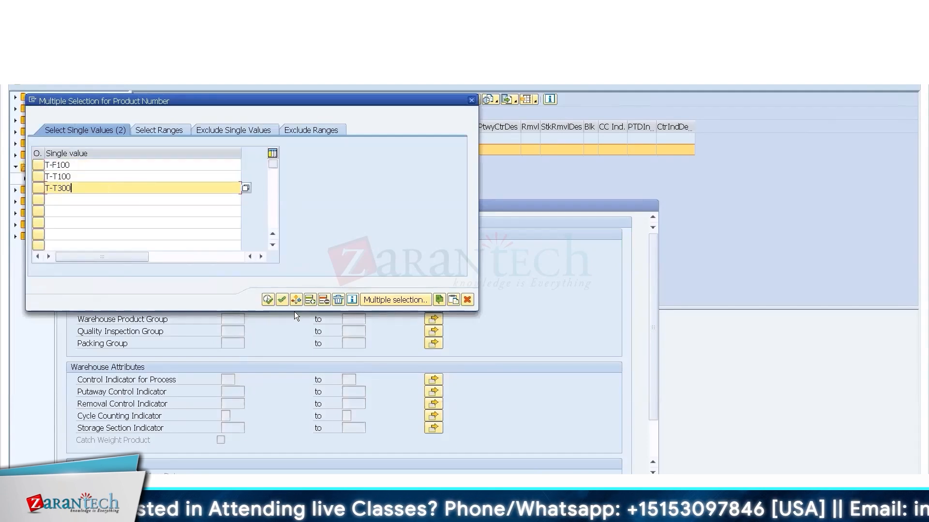
pyautogui.click(267, 299)
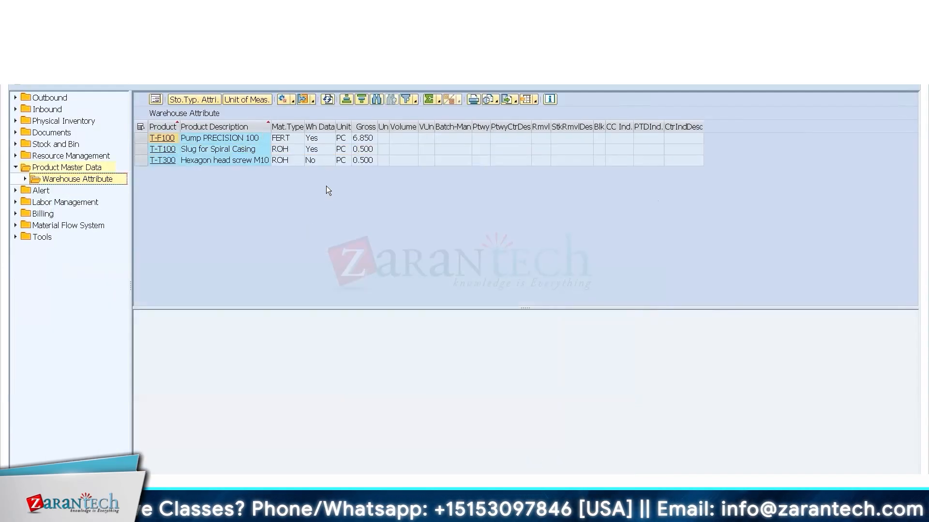
# - View the product master record of T-T300 from the Warehouse Attribute list, then return to the list
pyautogui.click(308, 164)
pyautogui.click(163, 161)
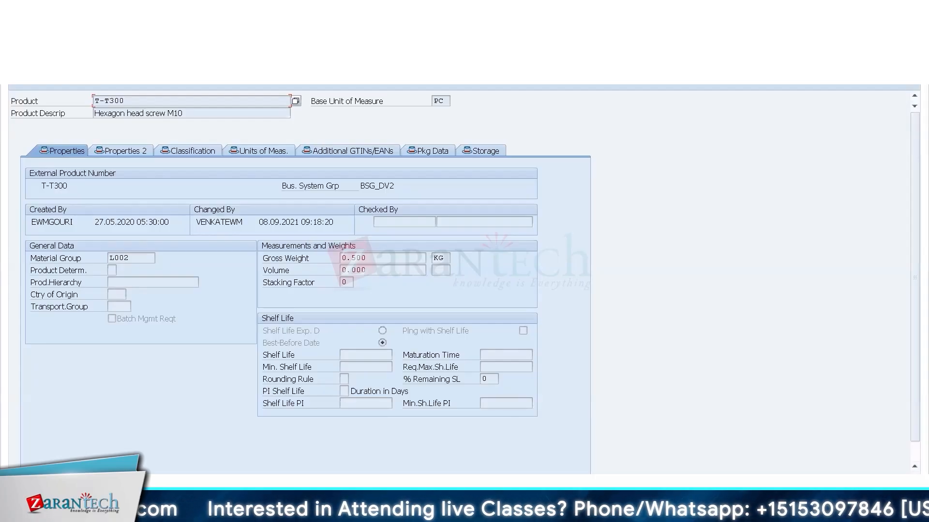
pyautogui.press('F3')
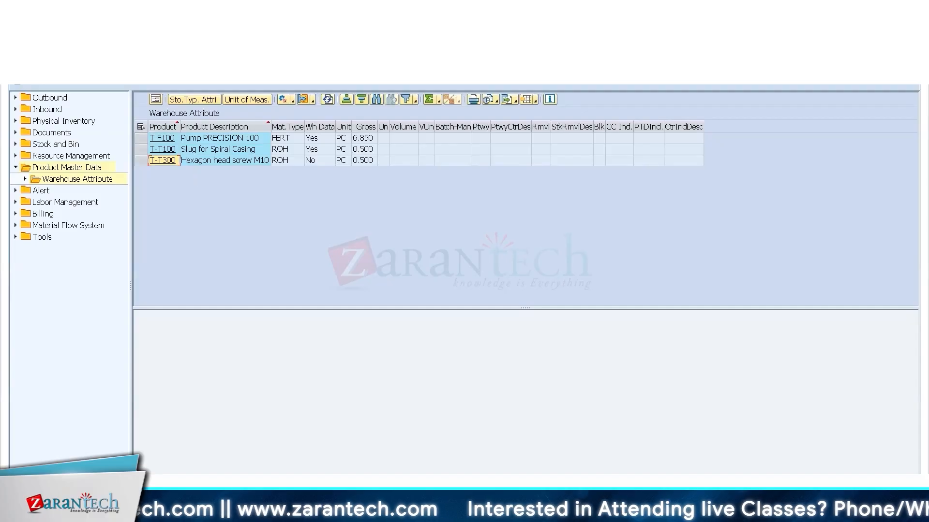
# - In the inbound delivery window, examine item 10's details in form view, including its external product T-T100
pyautogui.click(141, 499)
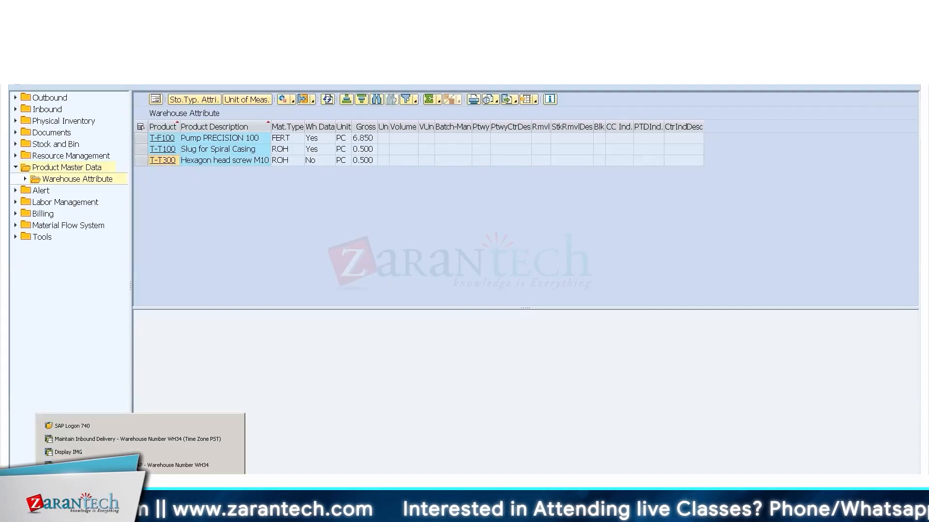
pyautogui.click(128, 440)
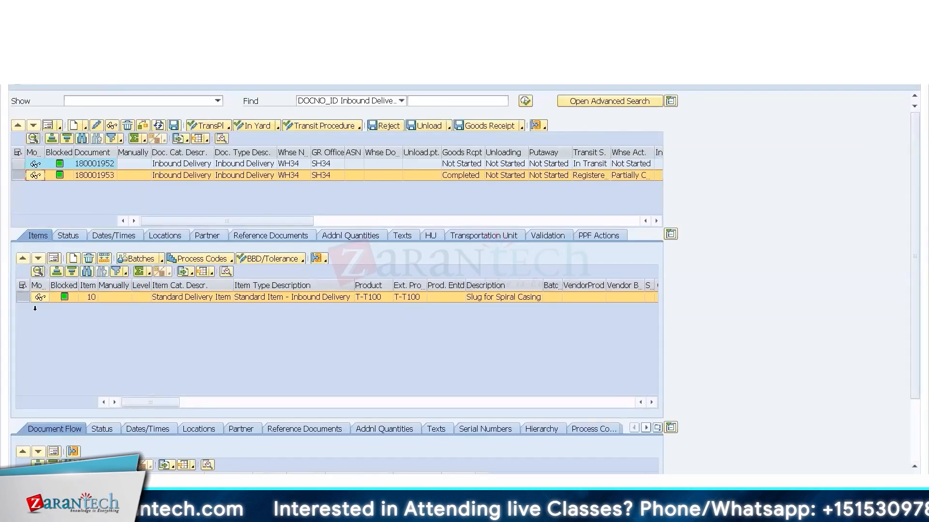
pyautogui.click(55, 261)
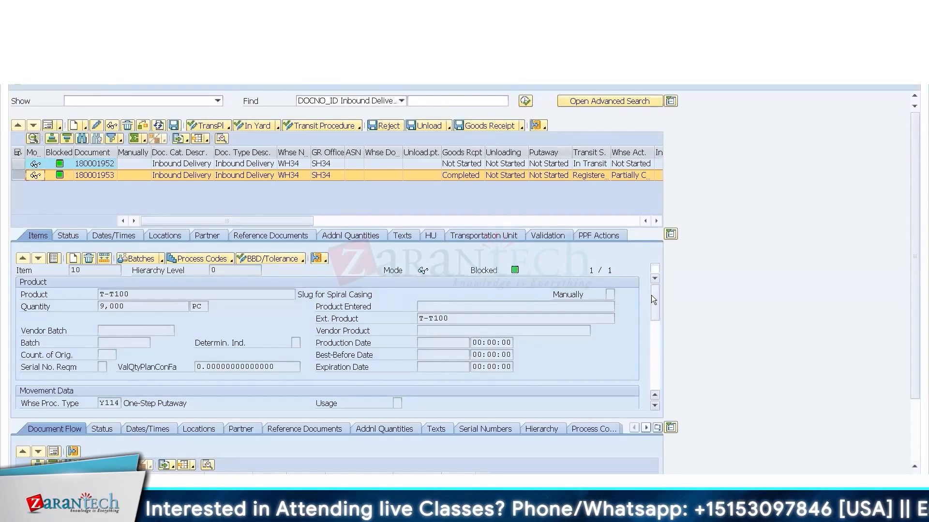
pyautogui.scroll(-3, 658, 317)
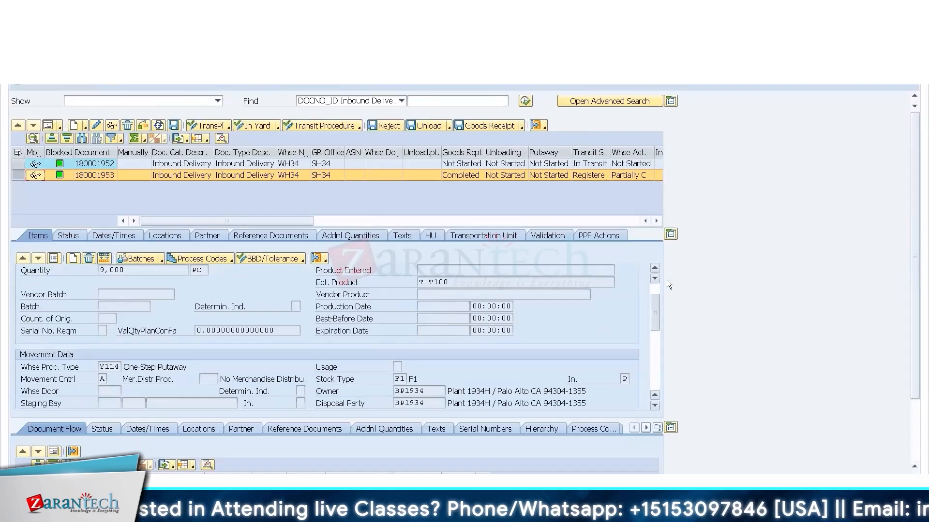
pyautogui.scroll(3, 667, 261)
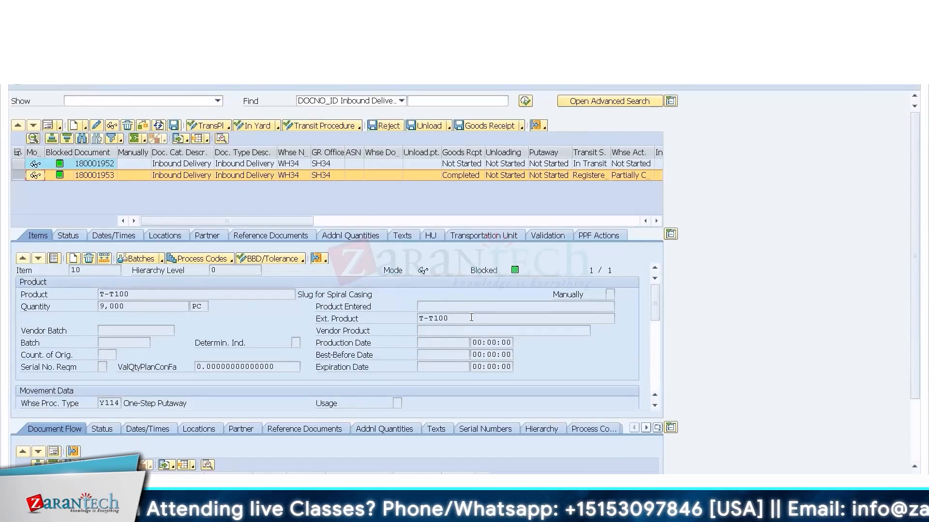
pyautogui.click(449, 319)
pyautogui.moveTo(449, 319); pyautogui.dragTo(379, 301)
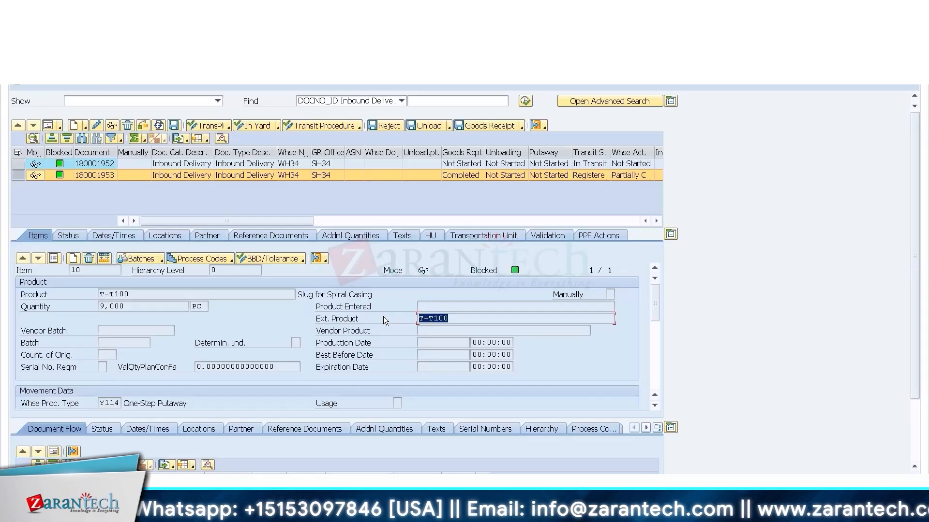
# - Return to the Warehouse Attribute list and look at the mass change/create option available for product T-T100
pyautogui.hotkey('alt', 'Tab')
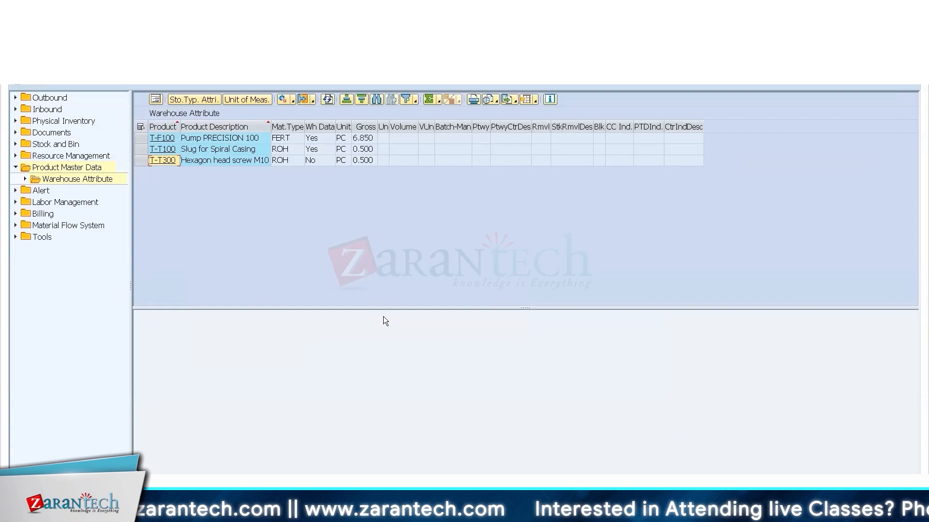
pyautogui.click(141, 160)
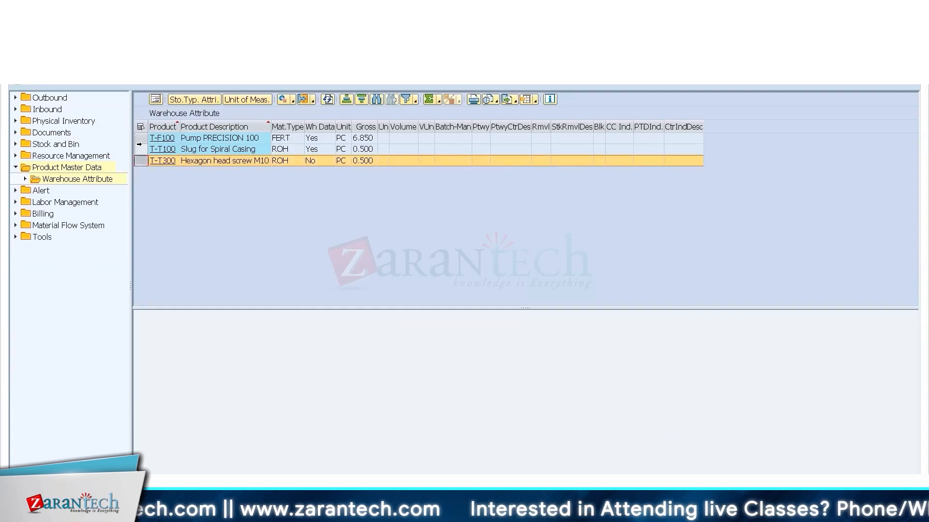
pyautogui.click(140, 148)
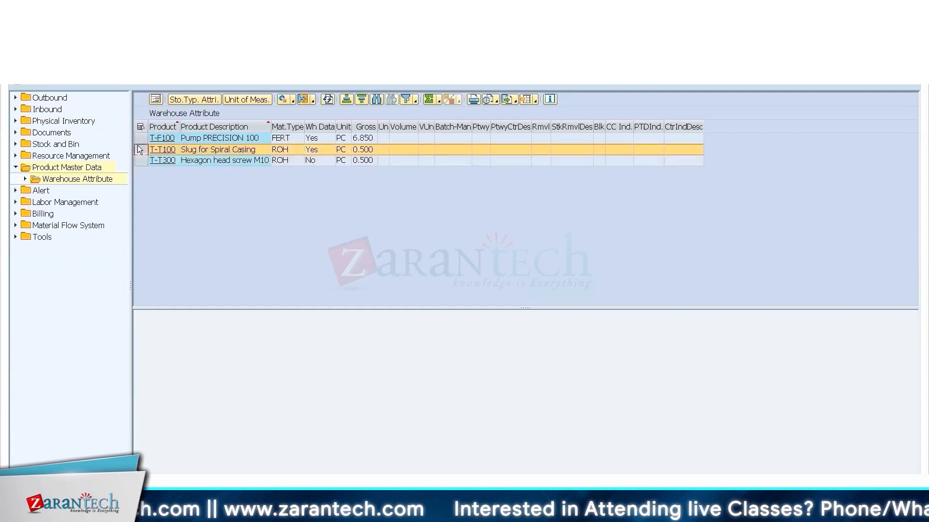
pyautogui.click(293, 101)
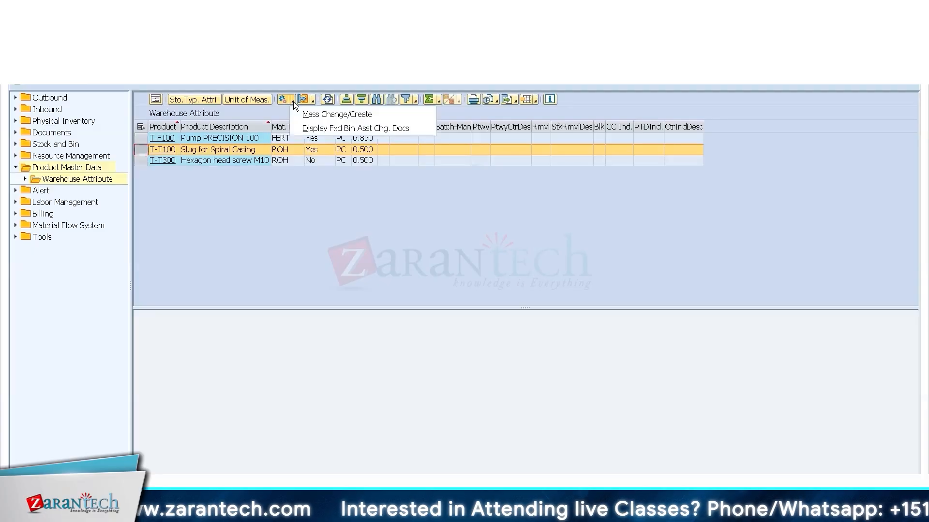
pyautogui.click(339, 161)
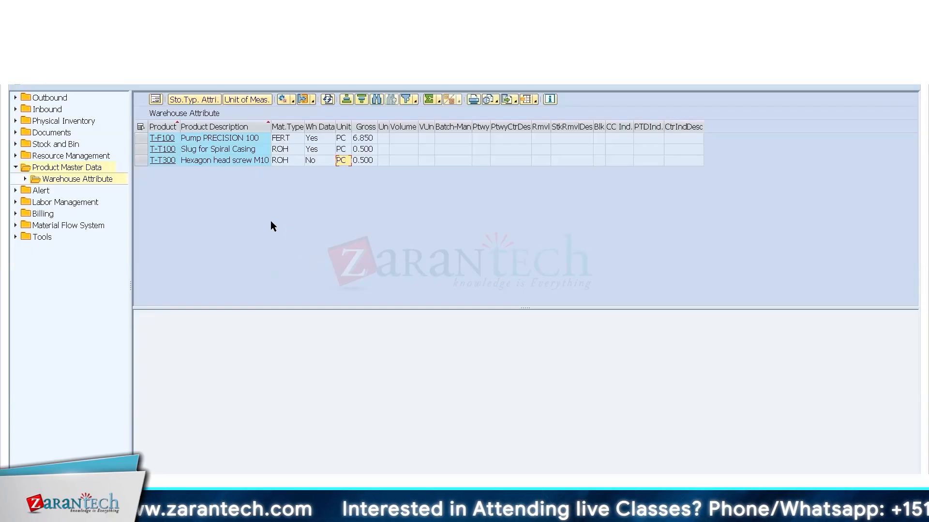
# - Copy product T-T300 from the list, switch to its material master window and select the Purchasing and MRP 1 views
pyautogui.press('Left')
pyautogui.press('Left')
pyautogui.press('Left')
pyautogui.press('Left')
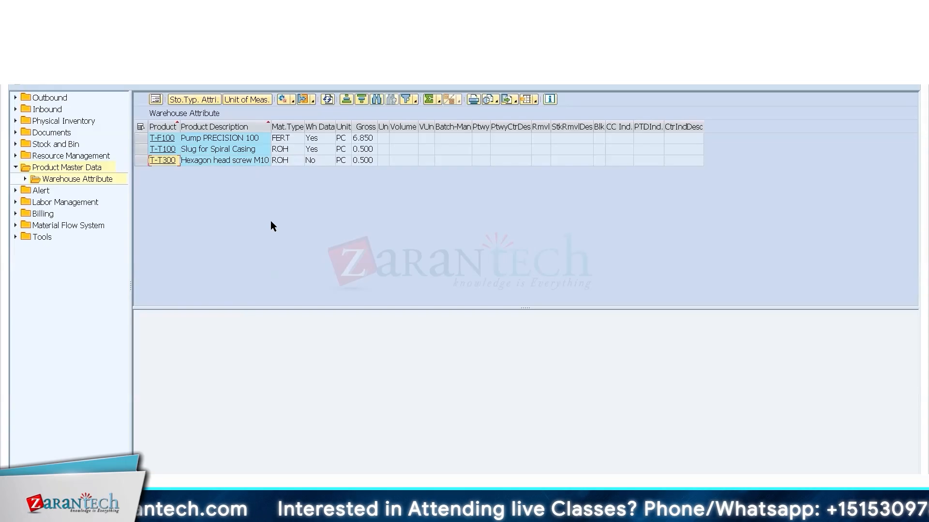
pyautogui.hotkey('ctrl', 'c')
pyautogui.hotkey('alt', 'Tab')
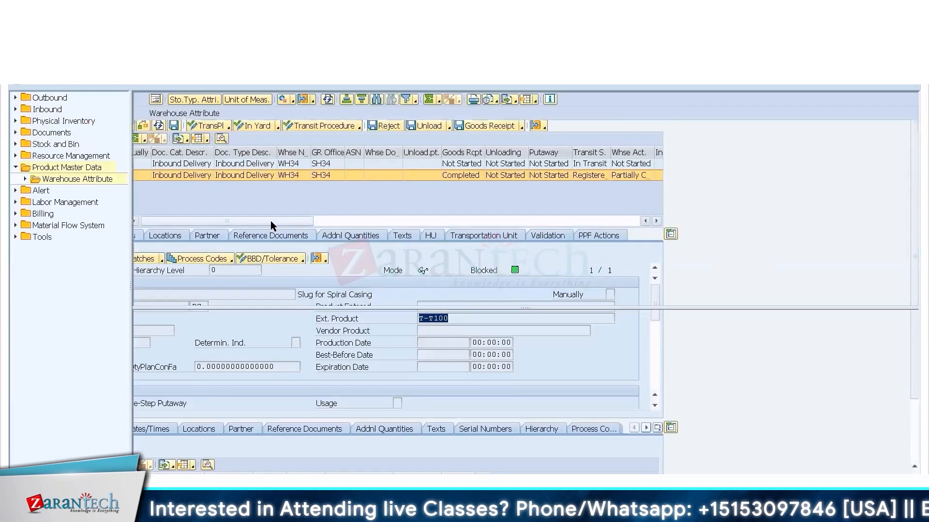
pyautogui.hotkey('alt', 'Tab')
pyautogui.hotkey('alt', 'Tab')
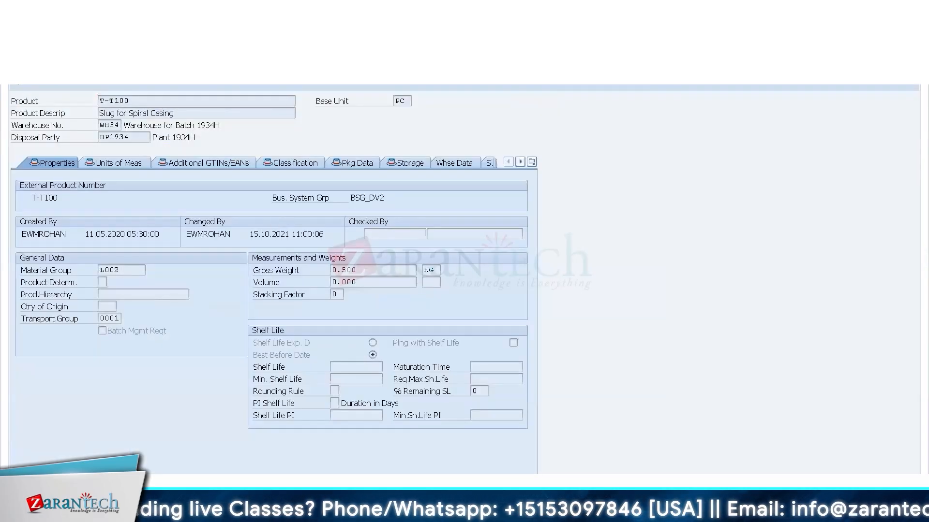
pyautogui.hotkey('alt', 'Tab')
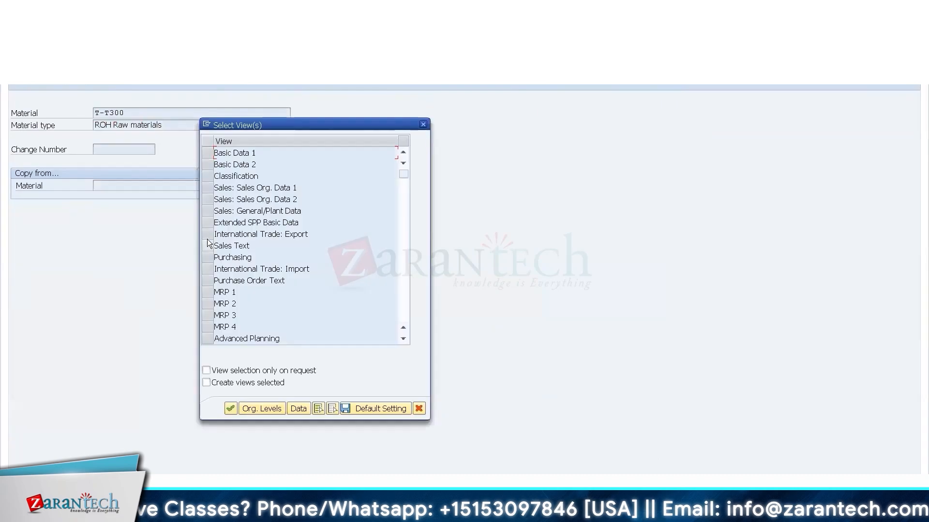
pyautogui.click(207, 257)
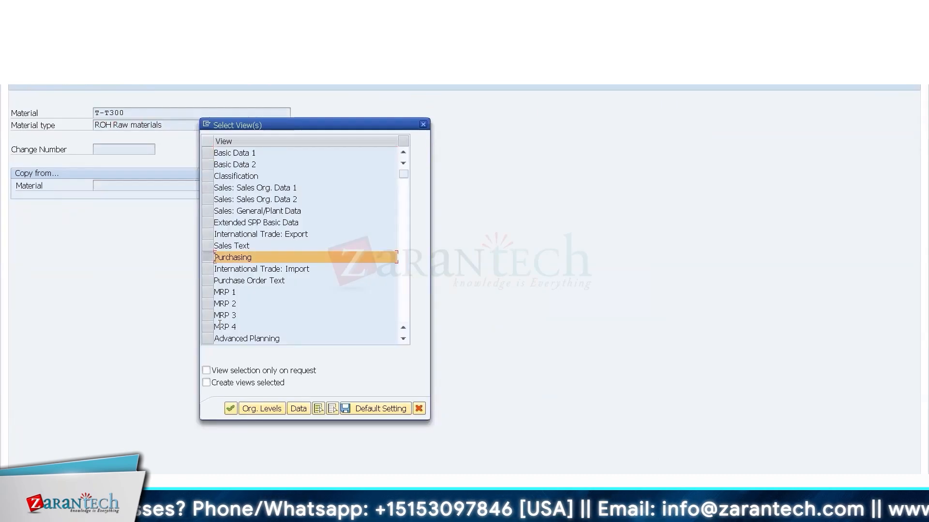
pyautogui.keyDown('ctrl'); pyautogui.click(207, 292); pyautogui.keyUp('ctrl')
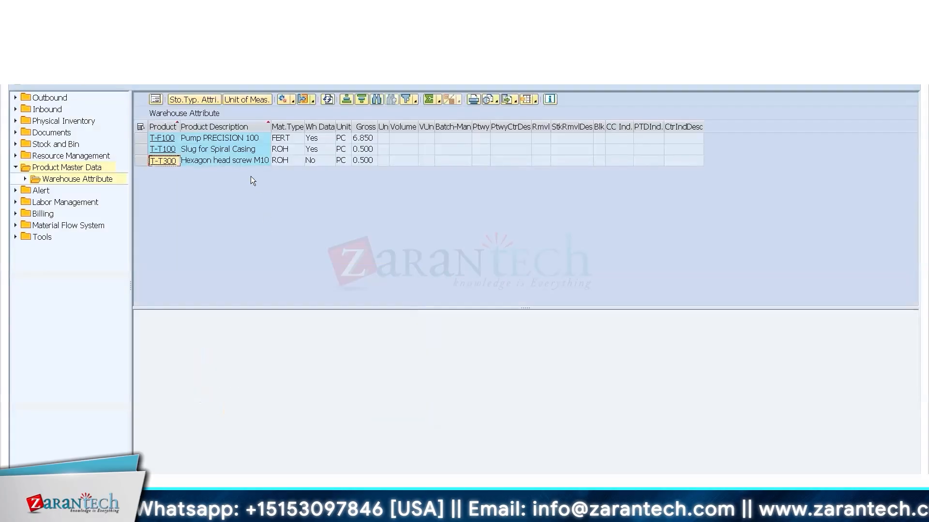
# - View the product master record of T-T100 from the Warehouse Attribute list, then go back to the list
pyautogui.click(142, 149)
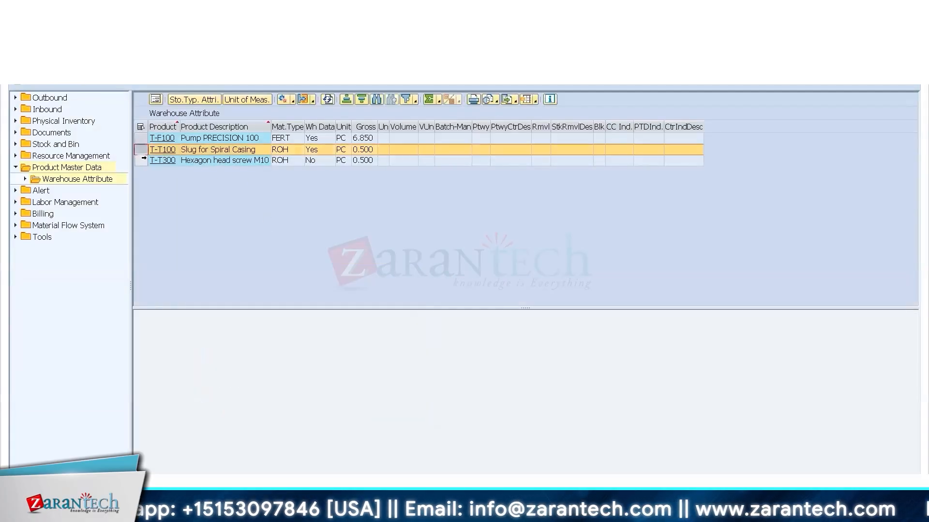
pyautogui.click(141, 161)
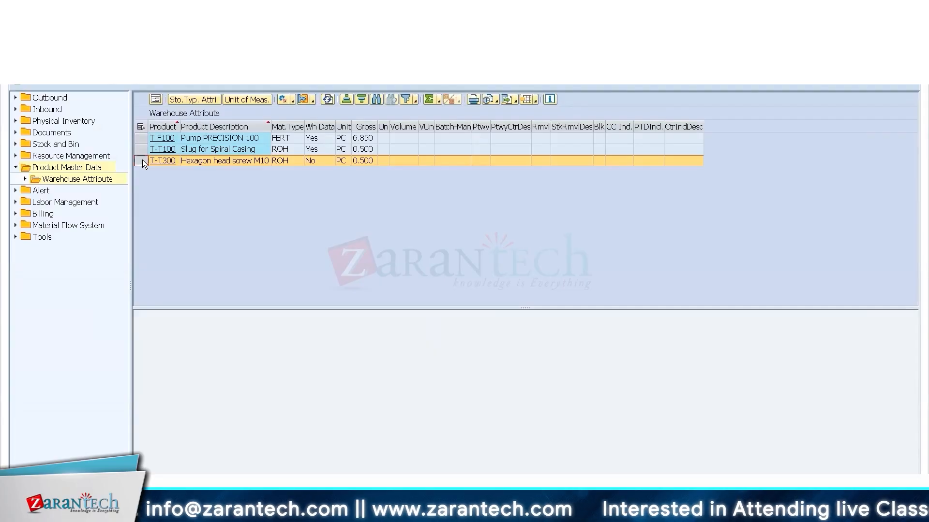
pyautogui.click(141, 149)
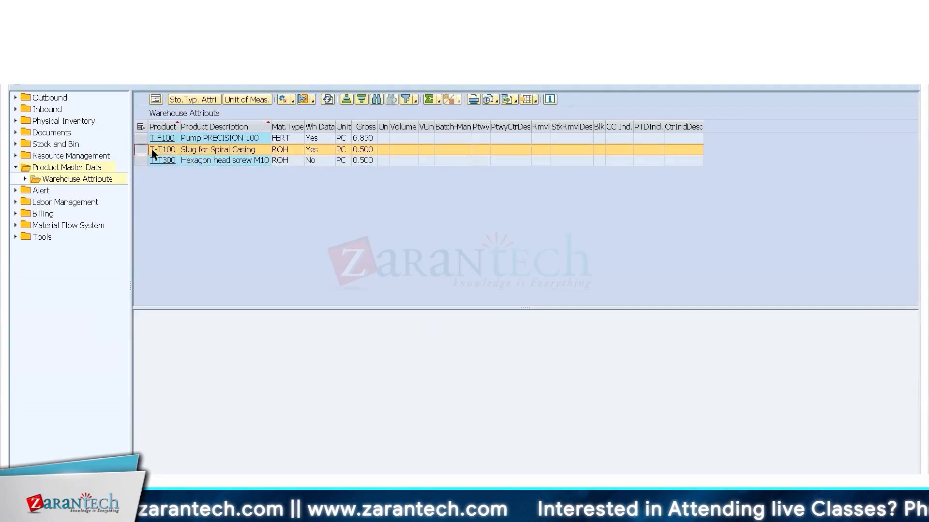
pyautogui.click(163, 151)
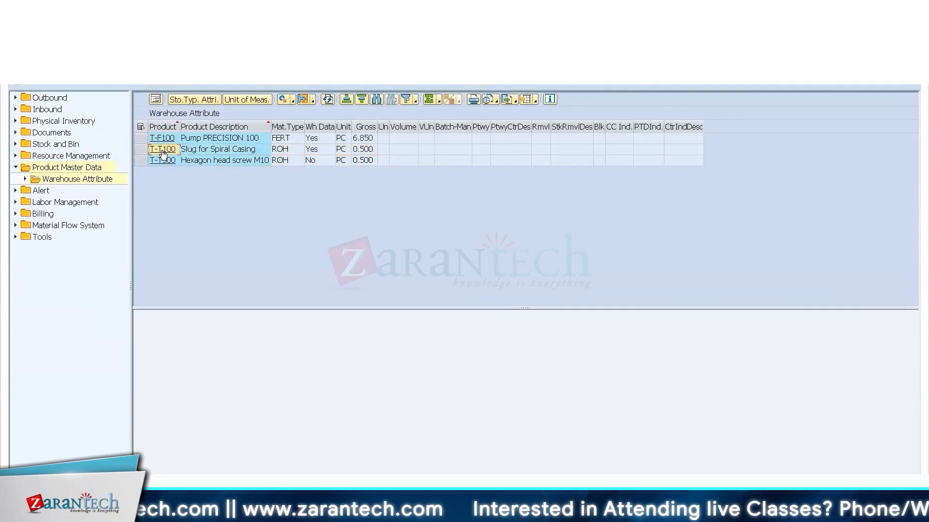
pyautogui.click(162, 150)
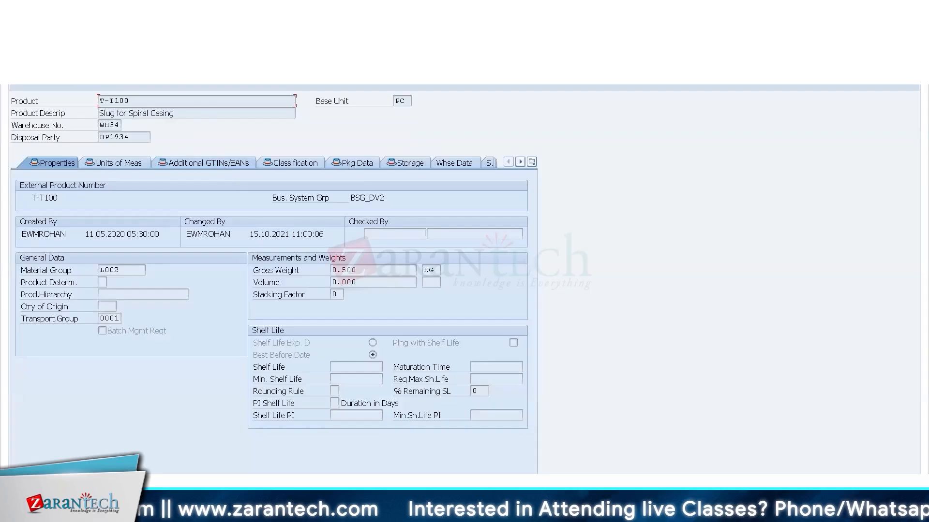
pyautogui.press('F3')
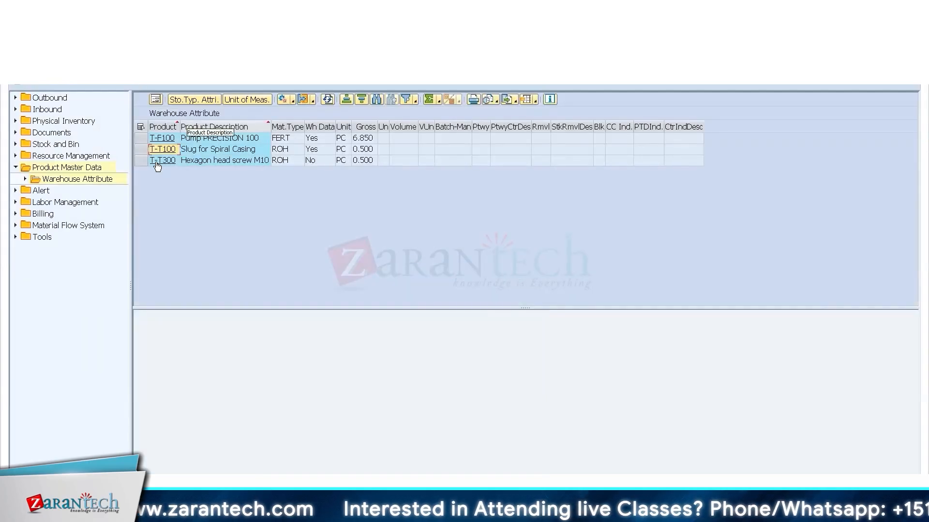
# - Reopen T-T100's product master, examine its packaging data and the warehouse data's Putaway Control field, then return to the list
pyautogui.click(317, 151)
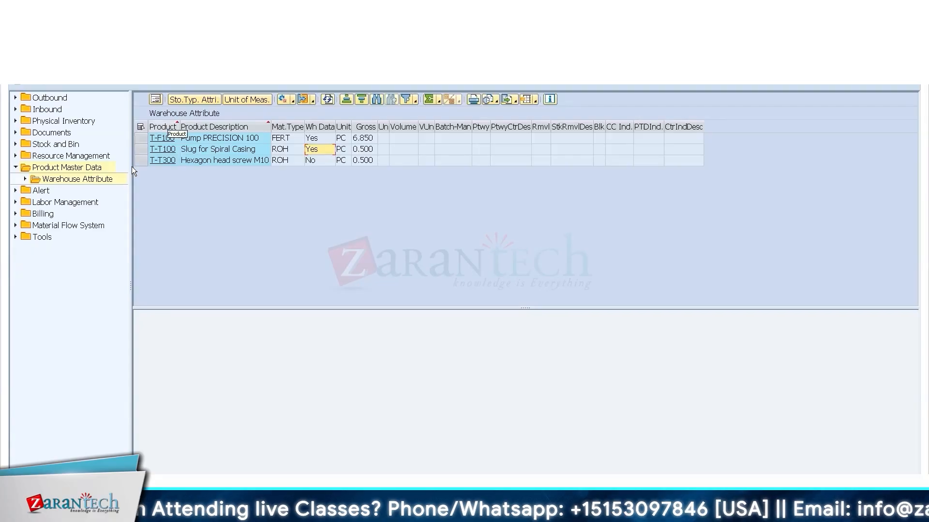
pyautogui.click(140, 150)
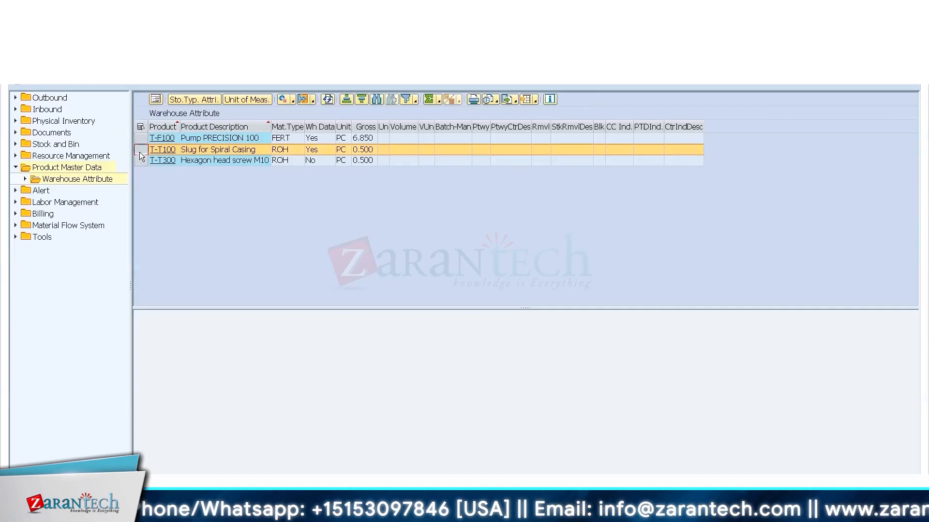
pyautogui.click(172, 151)
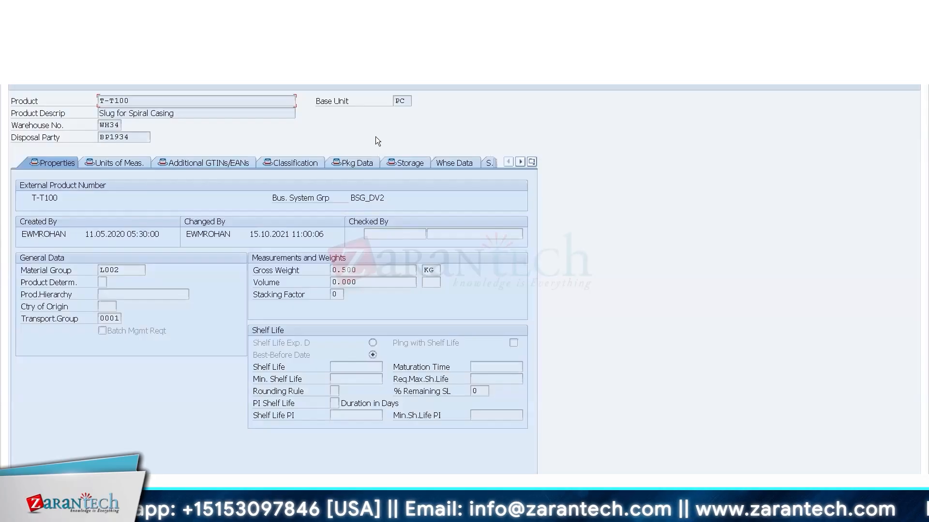
pyautogui.click(134, 158)
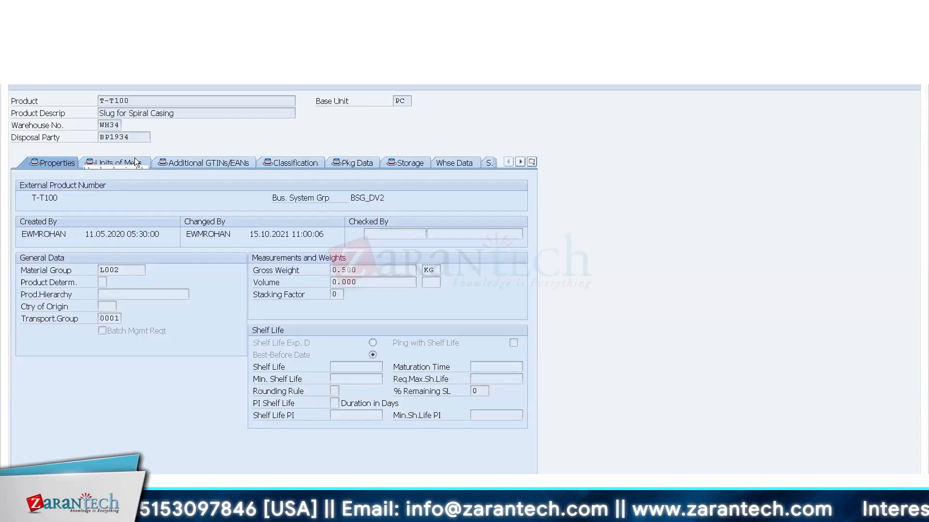
pyautogui.click(70, 164)
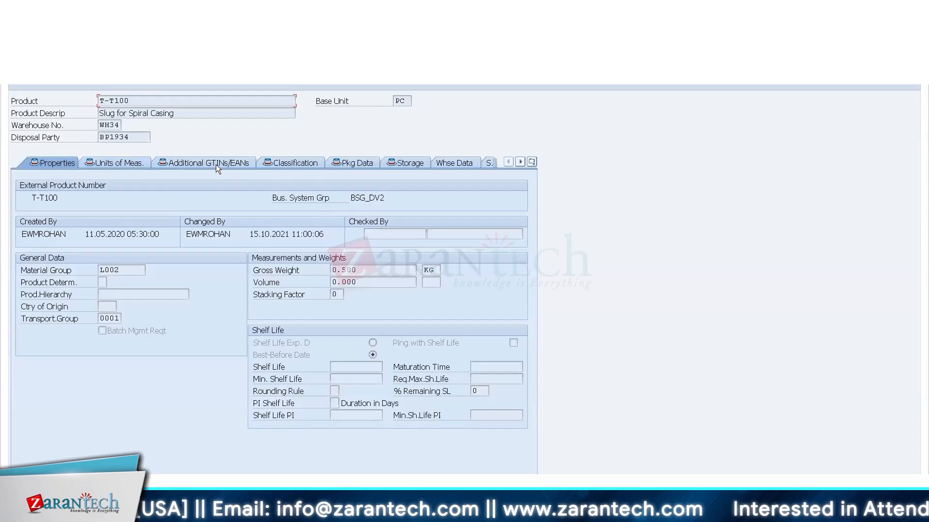
pyautogui.click(356, 165)
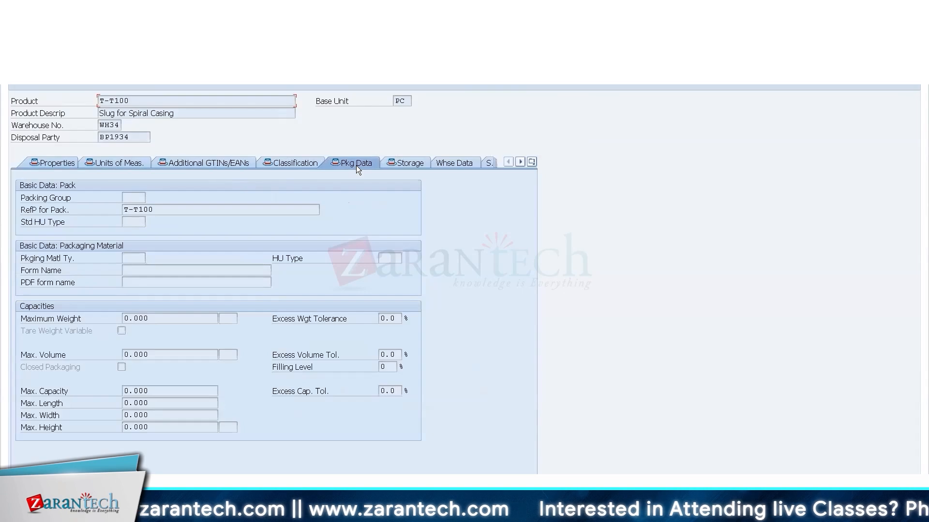
pyautogui.click(448, 164)
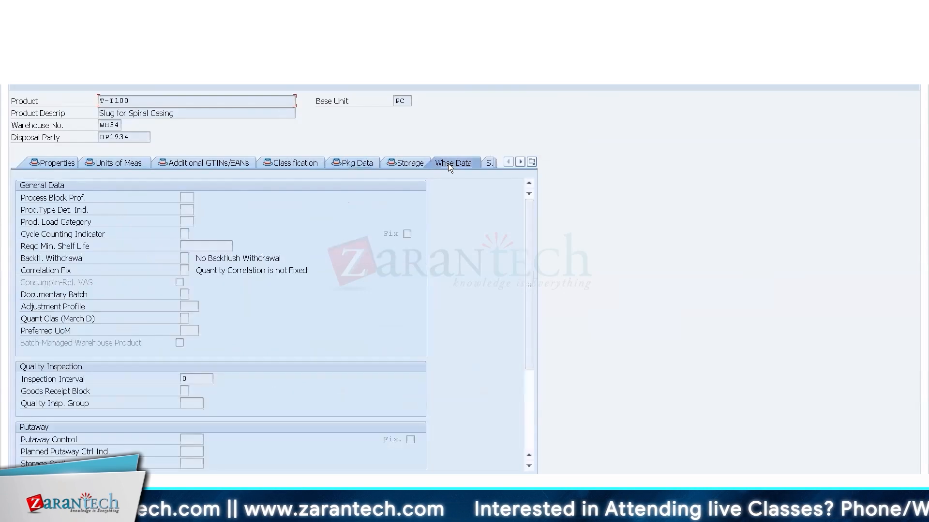
pyautogui.click(190, 441)
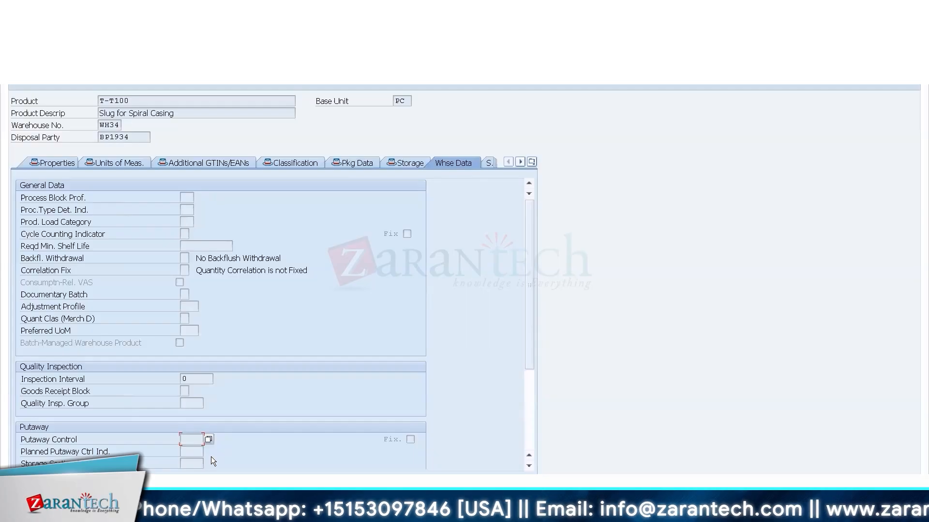
pyautogui.press('F3')
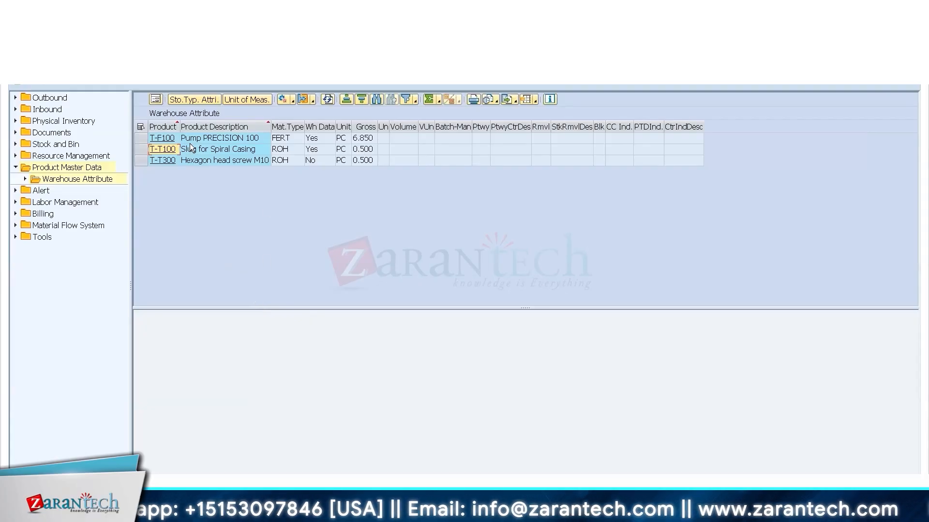
# - Display all storage bins from the Stock and Bin node without any selection restrictions
pyautogui.click(189, 158)
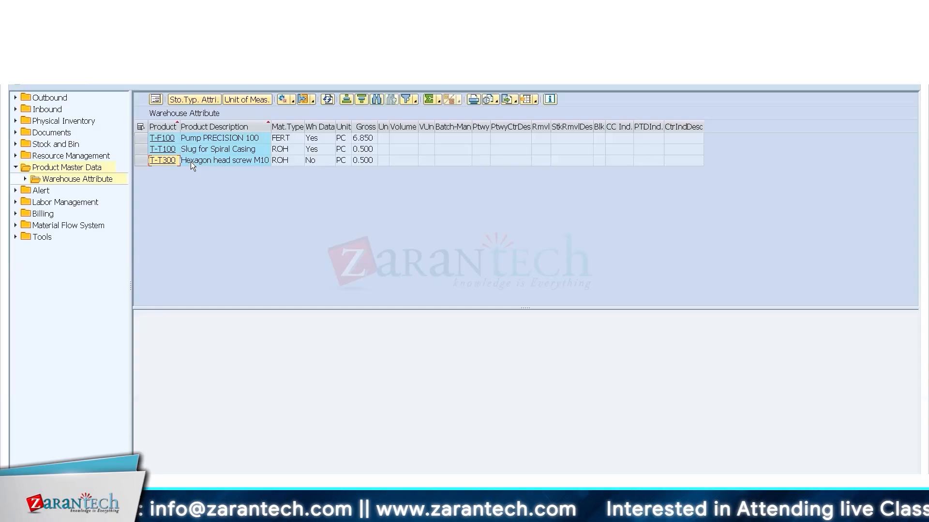
pyautogui.click(15, 144)
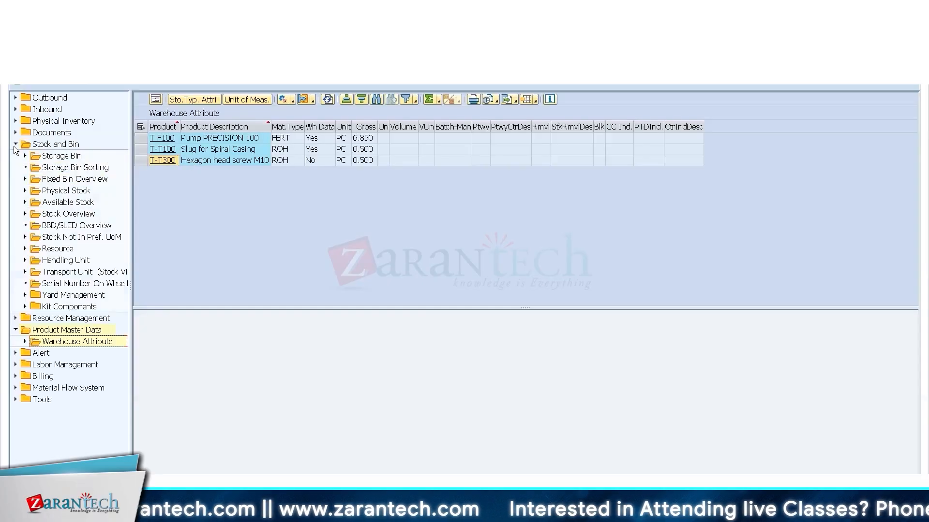
pyautogui.click(68, 226)
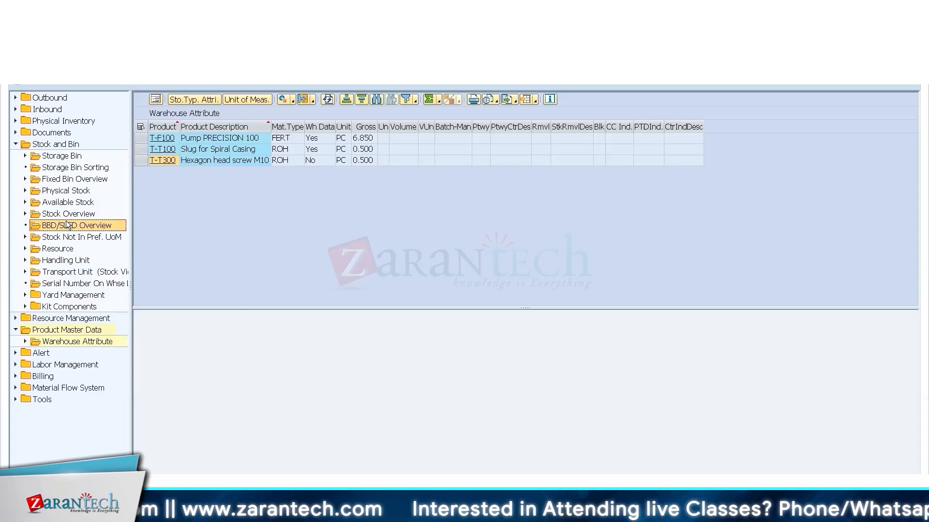
pyautogui.doubleClick(65, 157)
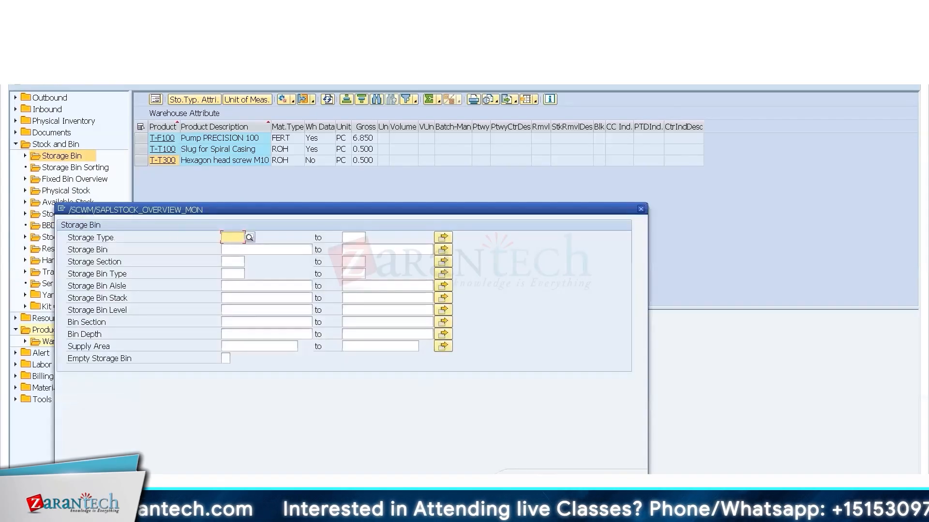
pyautogui.press('F8')
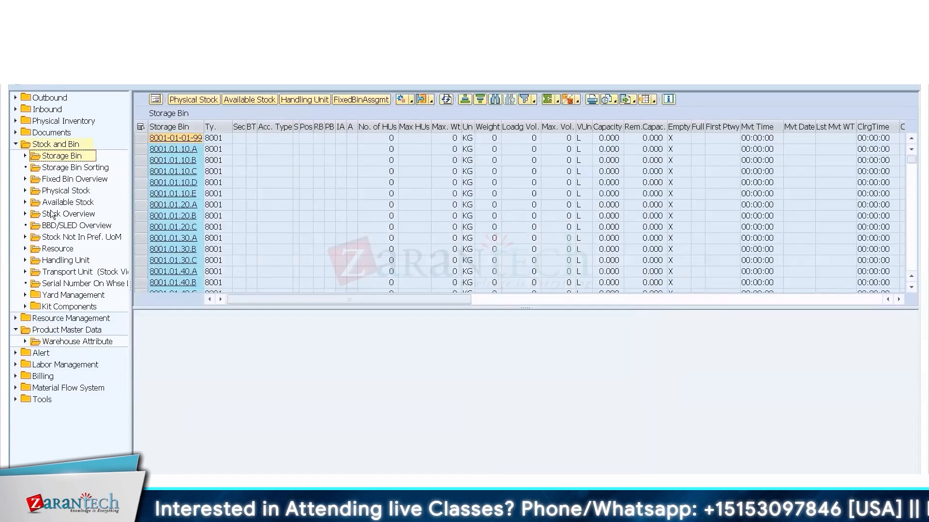
# - Display the warehouse's physical stock without product restrictions, enlarge the result list and look further down its entries
pyautogui.doubleClick(72, 192)
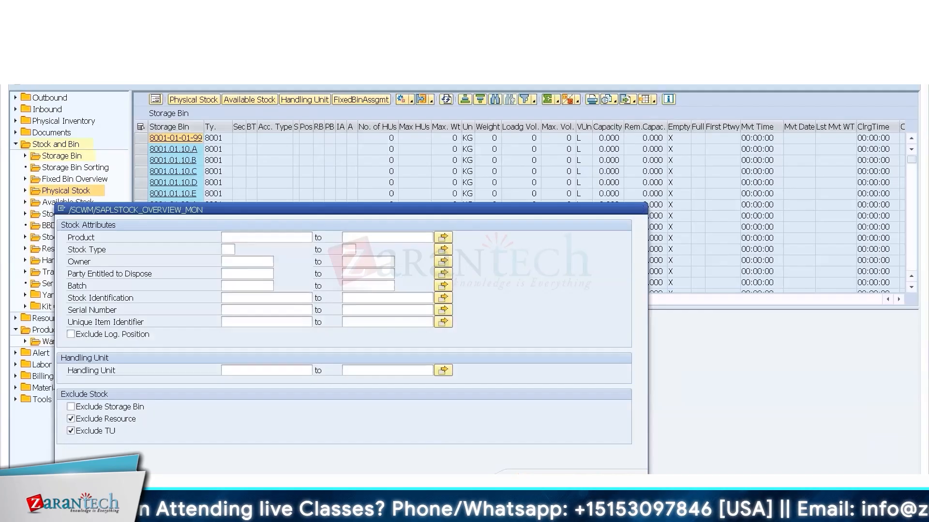
pyautogui.click(516, 480)
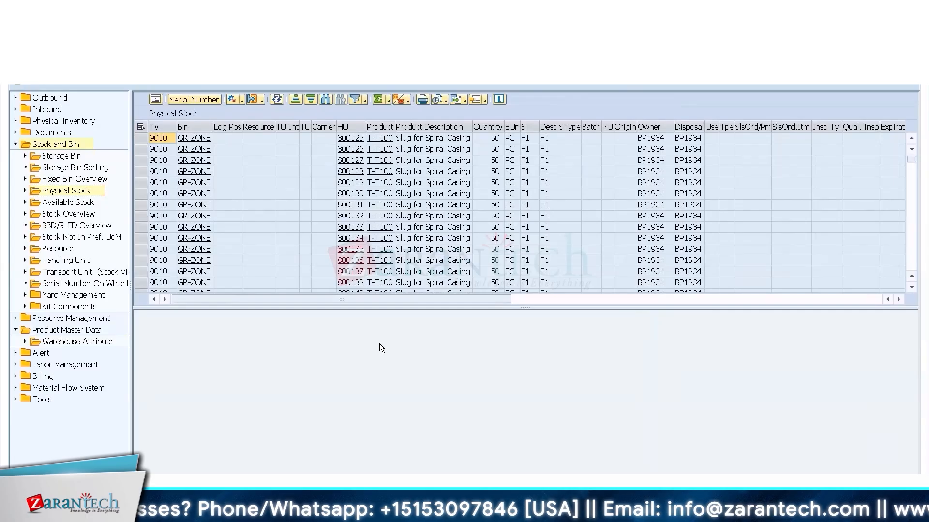
pyautogui.moveTo(397, 308); pyautogui.dragTo(392, 383)
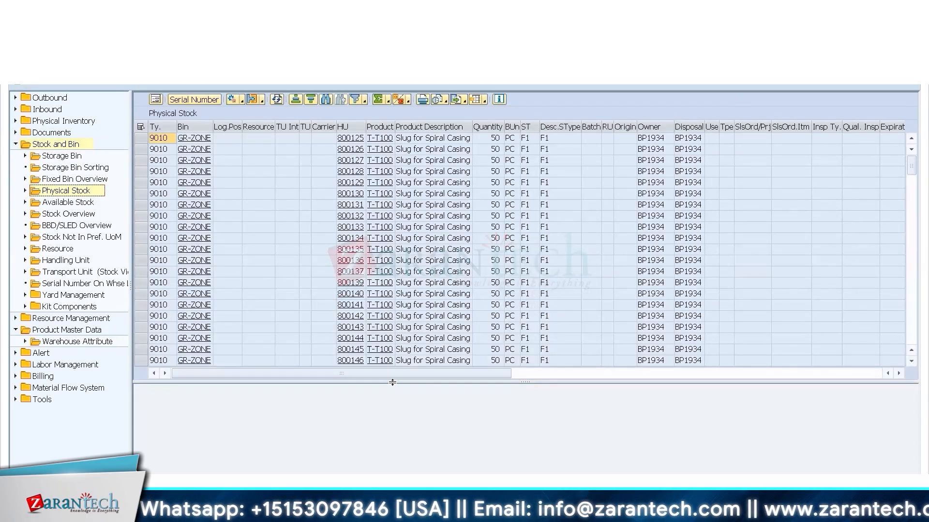
pyautogui.moveTo(392, 383); pyautogui.dragTo(393, 447)
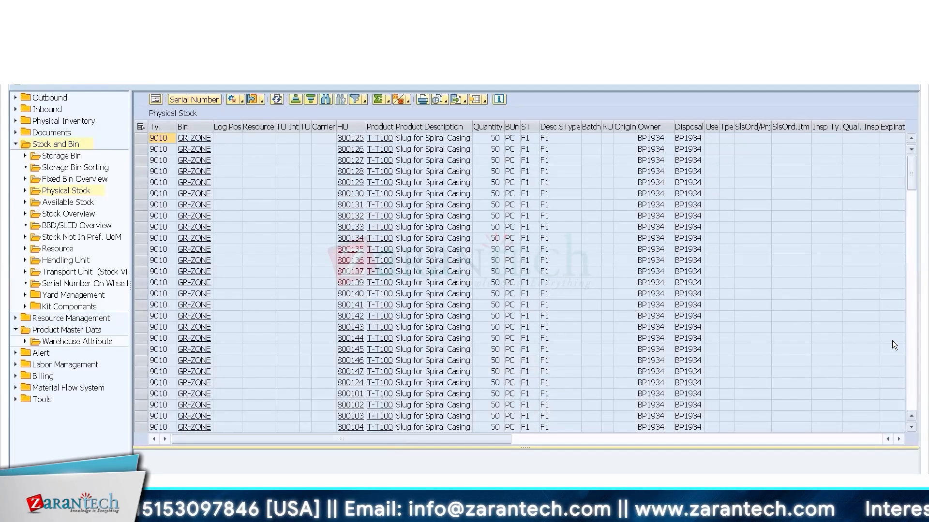
pyautogui.click(910, 376)
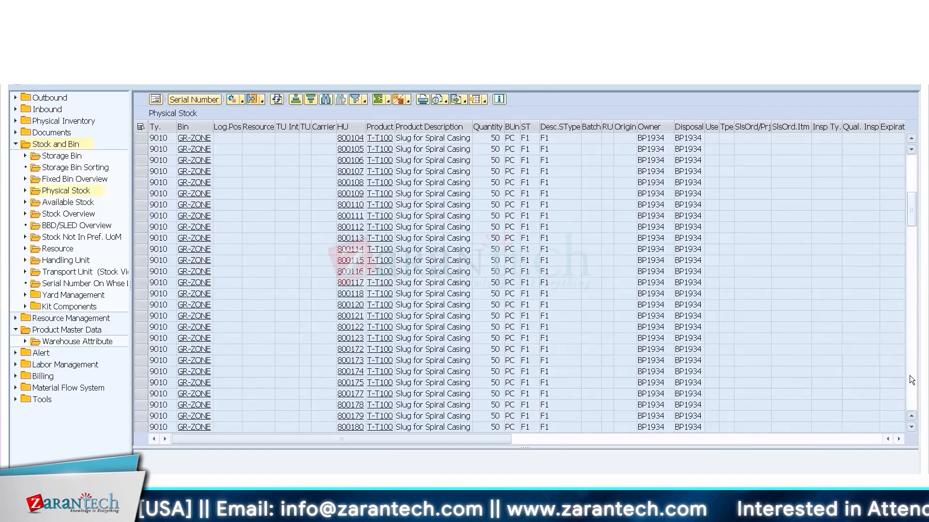
pyautogui.click(909, 375)
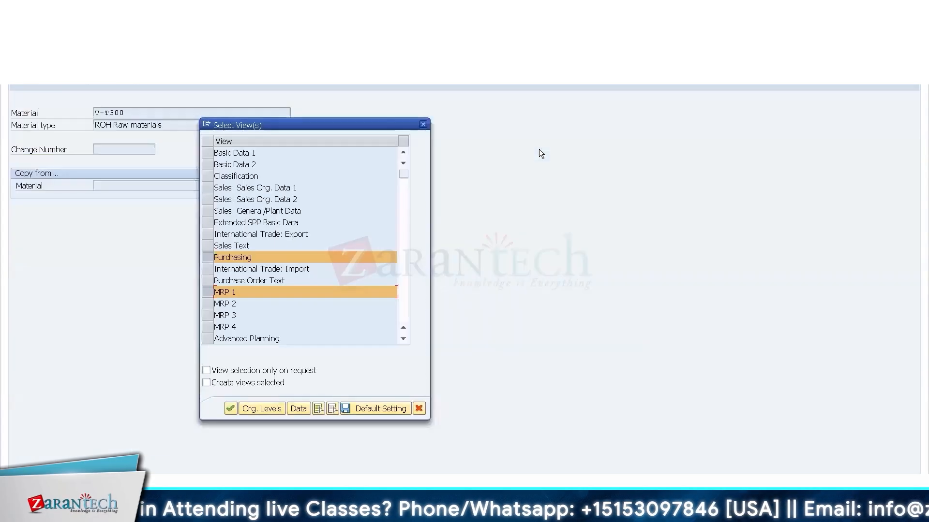
# - Close the view selection for material T-T300 and collapse the Stock and Bin node in the Warehouse Monitor
pyautogui.click(423, 124)
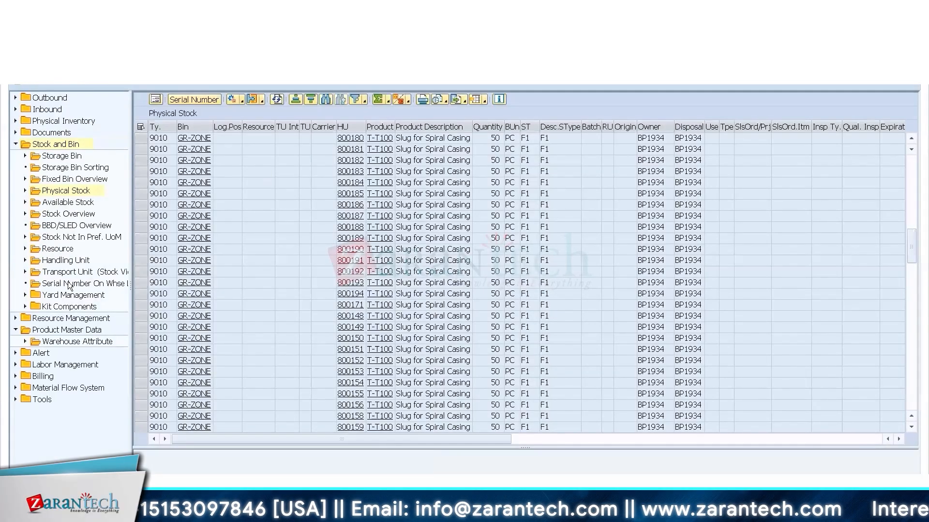
pyautogui.click(15, 144)
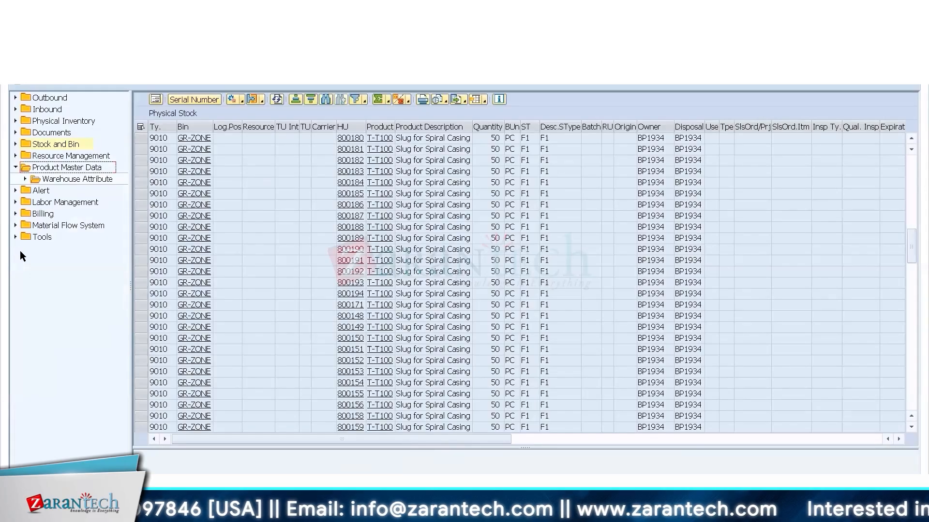
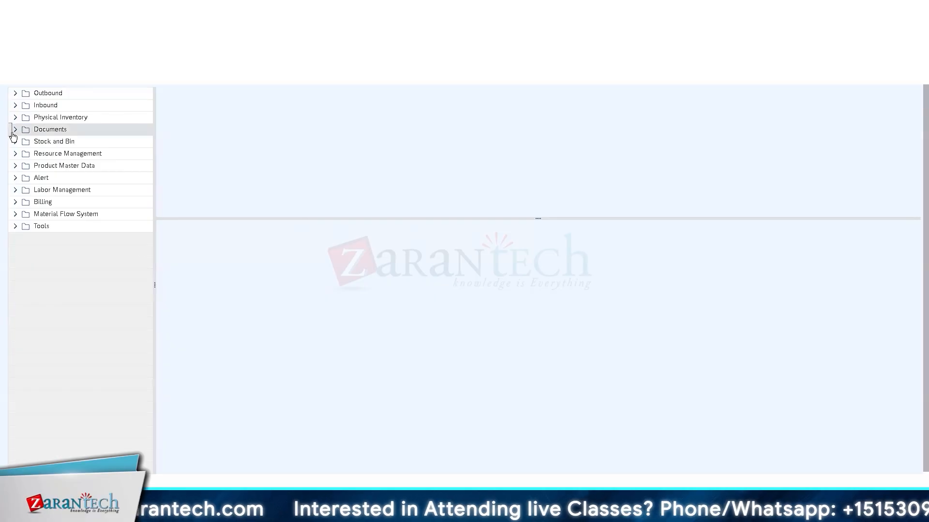
# - Expand the Stock and Bin node in the browser-based Warehouse Monitor and return to the Fiori launchpad
pyautogui.click(15, 142)
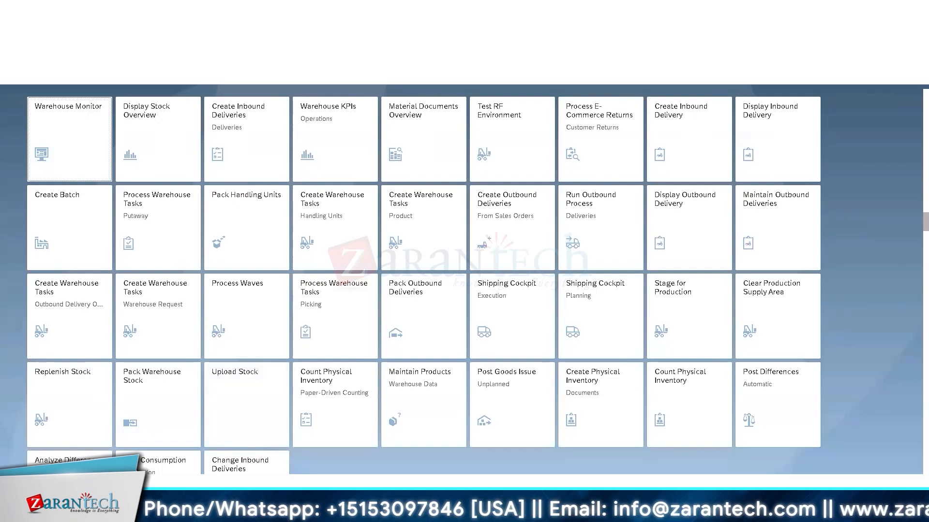
pyautogui.hotkey('ctrl', 'Tab')
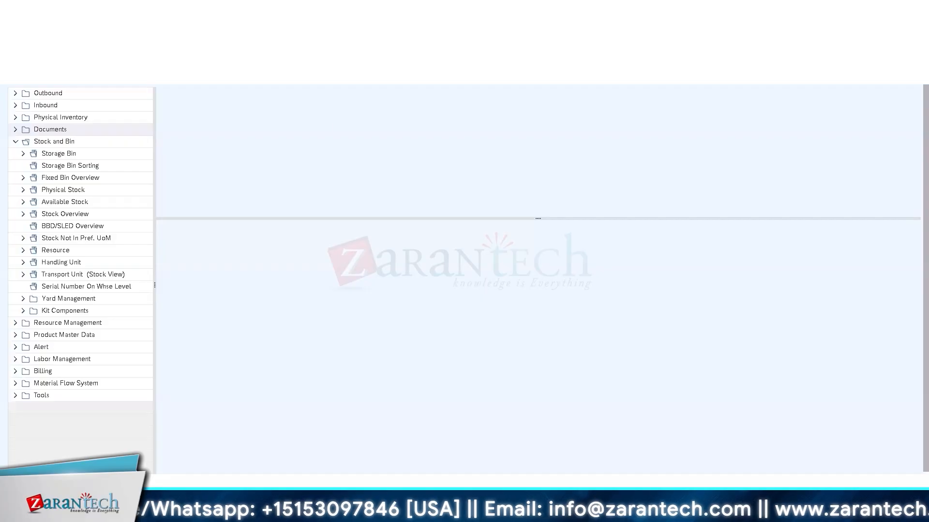
pyautogui.hotkey('ctrl', 'Tab')
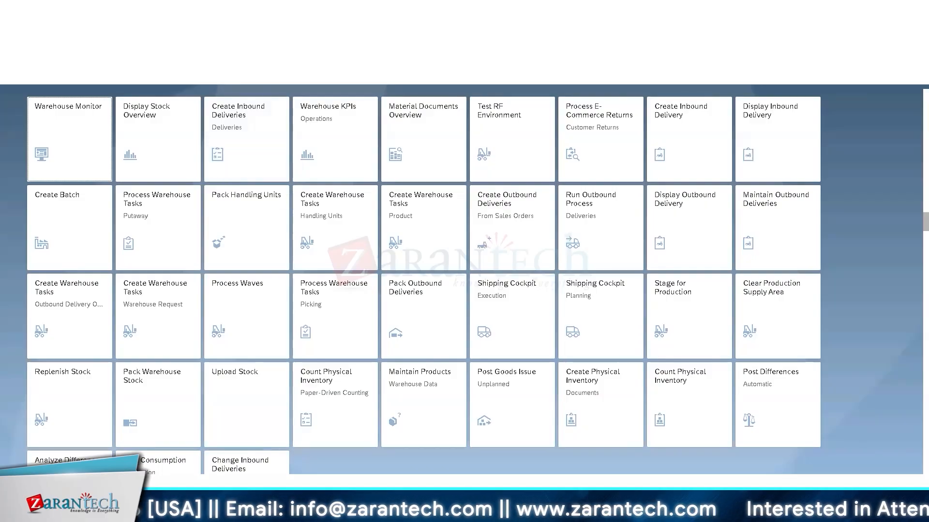
# - Switch to the SAP GUI user maintenance and display the role assignments of the second suggested EWM user
pyautogui.click(140, 510)
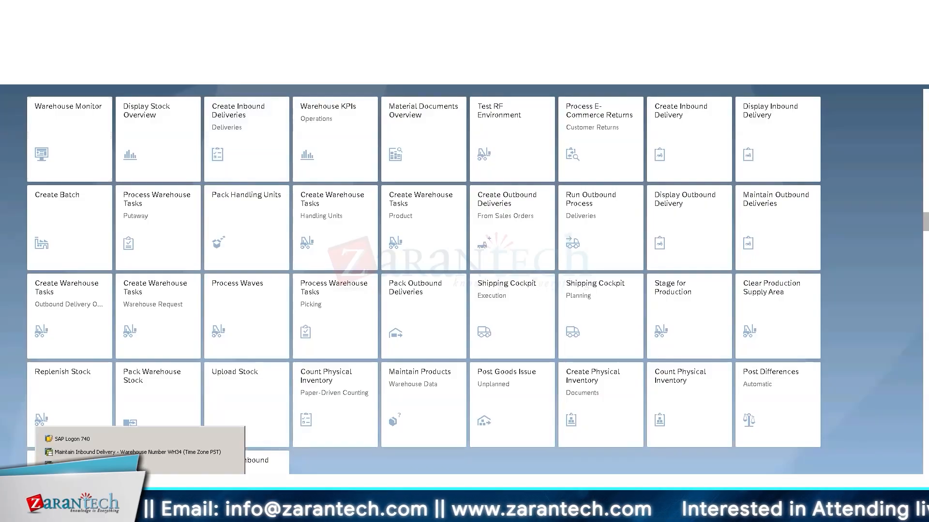
pyautogui.click(140, 466)
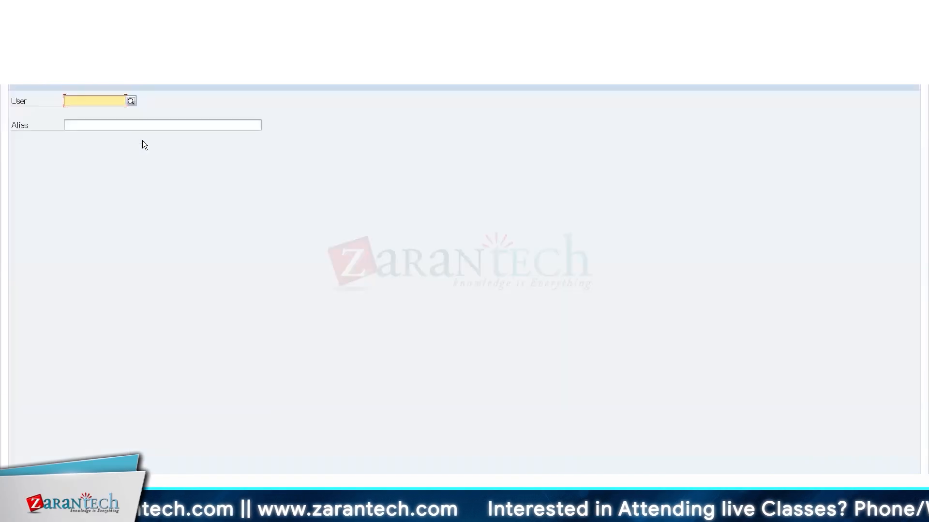
pyautogui.click(98, 101)
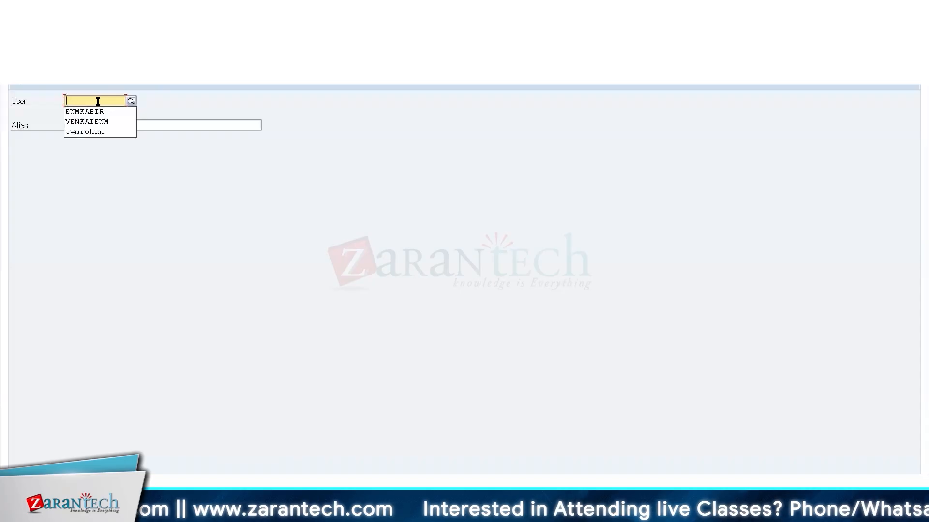
pyautogui.write('ew')
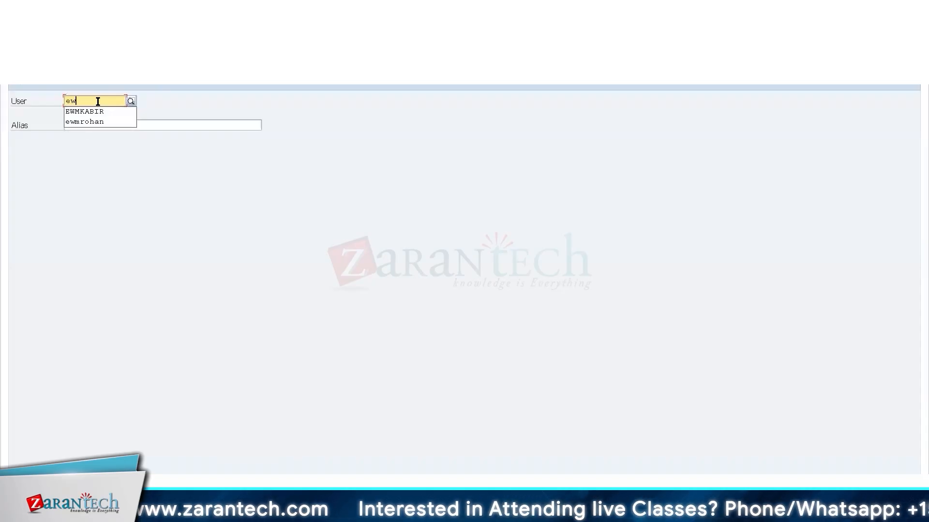
pyautogui.press('Down')
pyautogui.press('Down')
pyautogui.press('Return')
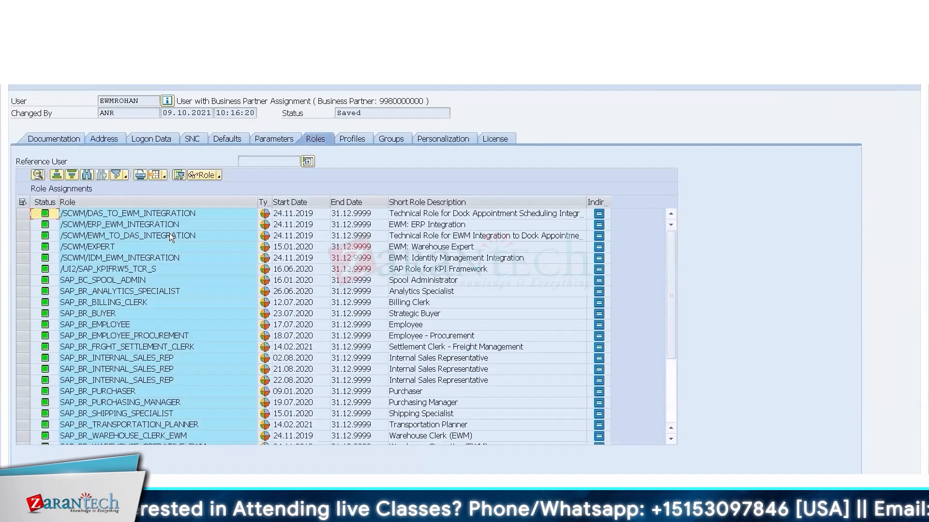
# - Examine the user's assigned roles from the /SCWM entries through the warehouse clerk and operative roles, and return to the user selection
pyautogui.click(109, 246)
pyautogui.click(103, 269)
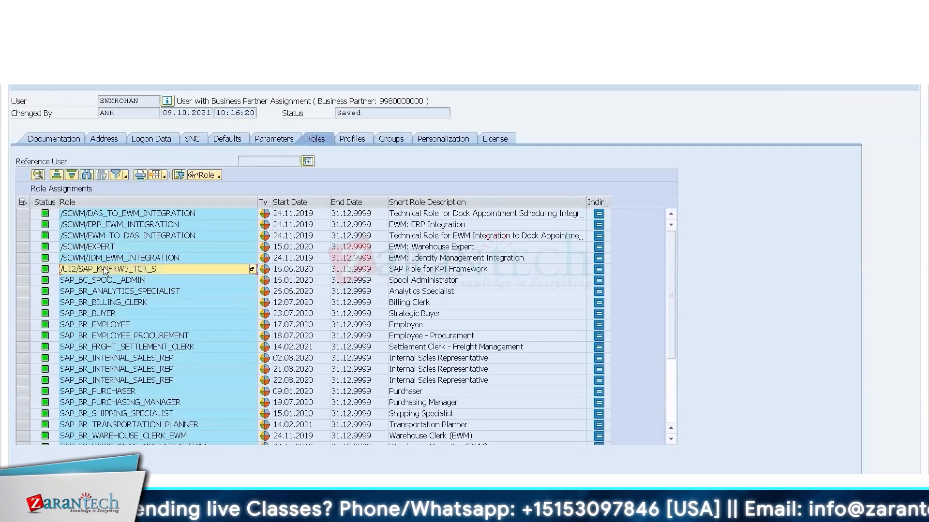
pyautogui.scroll(-3, 126, 314)
pyautogui.click(131, 327)
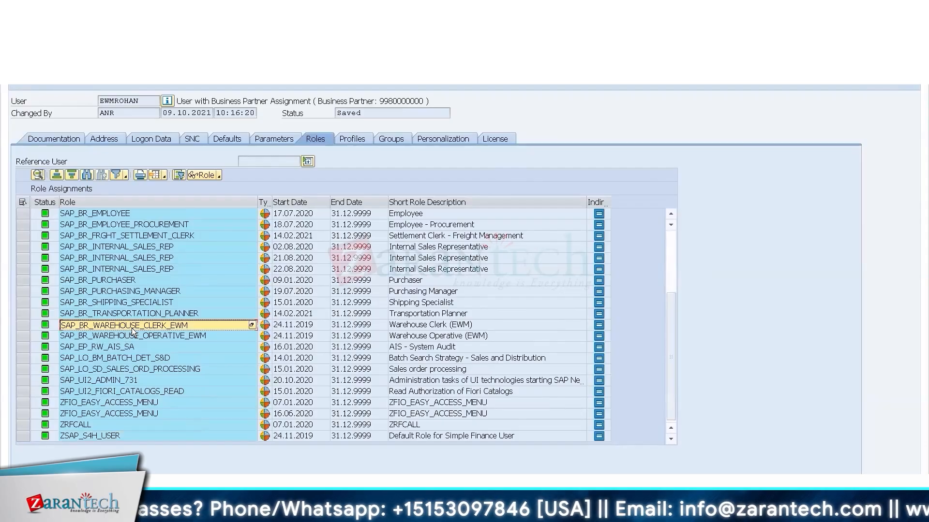
pyautogui.press('Down')
pyautogui.press('Down')
pyautogui.press('Down')
pyautogui.press('Down')
pyautogui.press('Down')
pyautogui.press('Down')
pyautogui.press('Down')
pyautogui.press('Down')
pyautogui.press('Down')
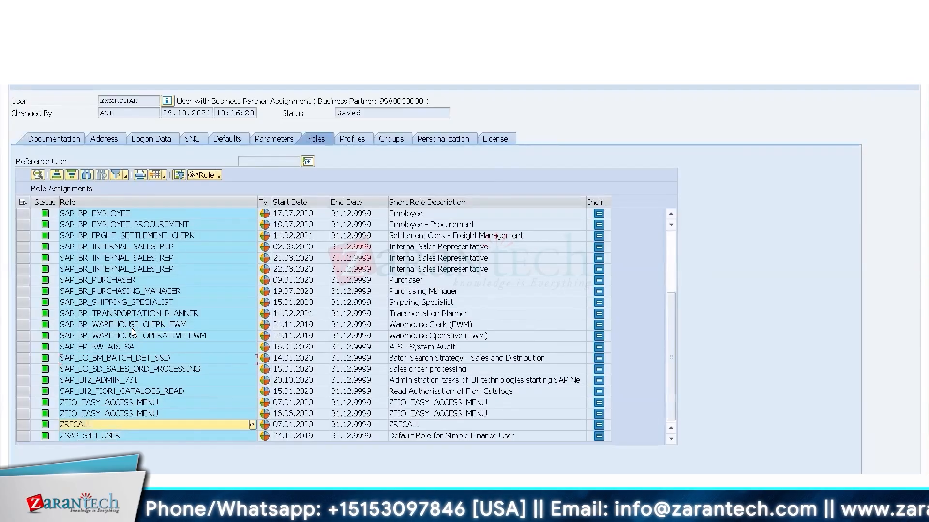
pyautogui.press('Down')
pyautogui.press('Up')
pyautogui.press('Up')
pyautogui.press('Up')
pyautogui.press('Up')
pyautogui.press('Up')
pyautogui.press('Up')
pyautogui.press('Up')
pyautogui.press('Up')
pyautogui.press('Up')
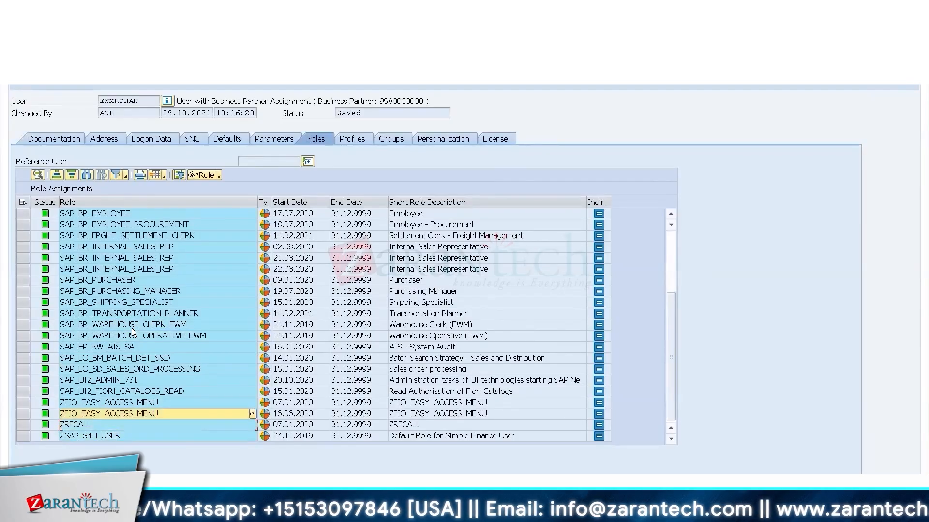
pyautogui.press('Up')
pyautogui.press('Up')
pyautogui.press('Up')
pyautogui.press('Up')
pyautogui.press('Up')
pyautogui.press('Up')
pyautogui.press('Up')
pyautogui.press('Up')
pyautogui.press('Up')
pyautogui.press('Up')
pyautogui.press('Up')
pyautogui.press('Up')
pyautogui.press('Up')
pyautogui.press('Up')
pyautogui.press('Up')
pyautogui.press('Up')
pyautogui.press('Up')
pyautogui.press('Up')
pyautogui.press('Up')
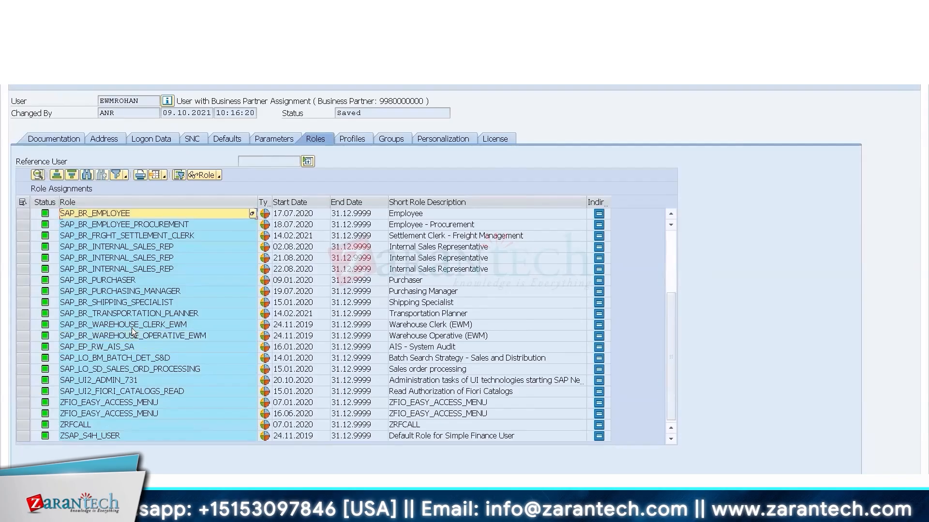
pyautogui.press('Up')
pyautogui.press('Up')
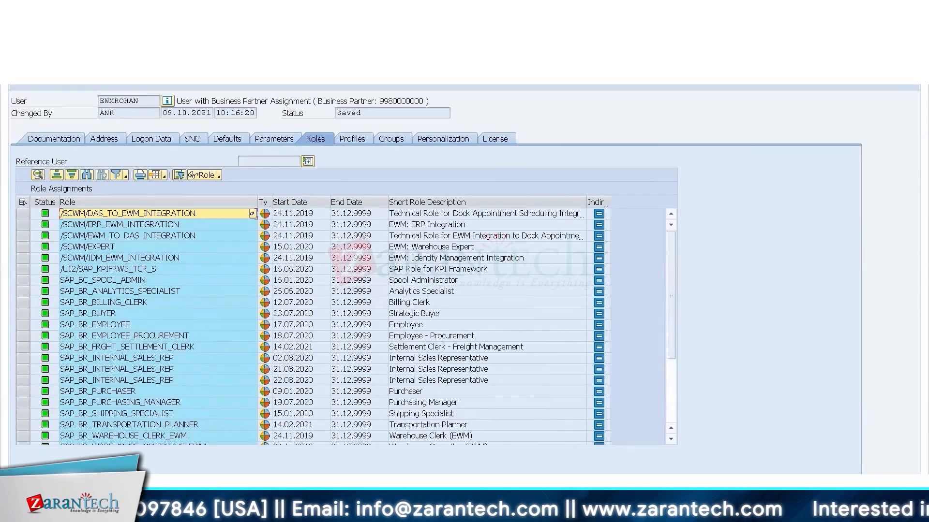
pyautogui.press('F3')
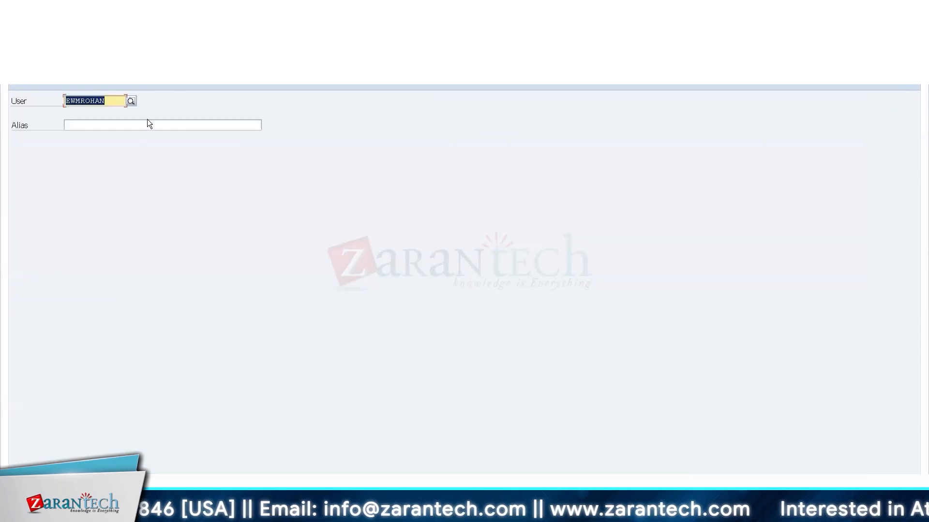
# - Open another EWM user's role assignments and examine SAP_BR_WAREHOUSE_CLERK_EWM and SAP_BR_WAREHOUSE_OPERATIVE_EWM
pyautogui.click(115, 102)
pyautogui.press('BackSpace')
pyautogui.press('BackSpace')
pyautogui.press('BackSpace')
pyautogui.press('BackSpace')
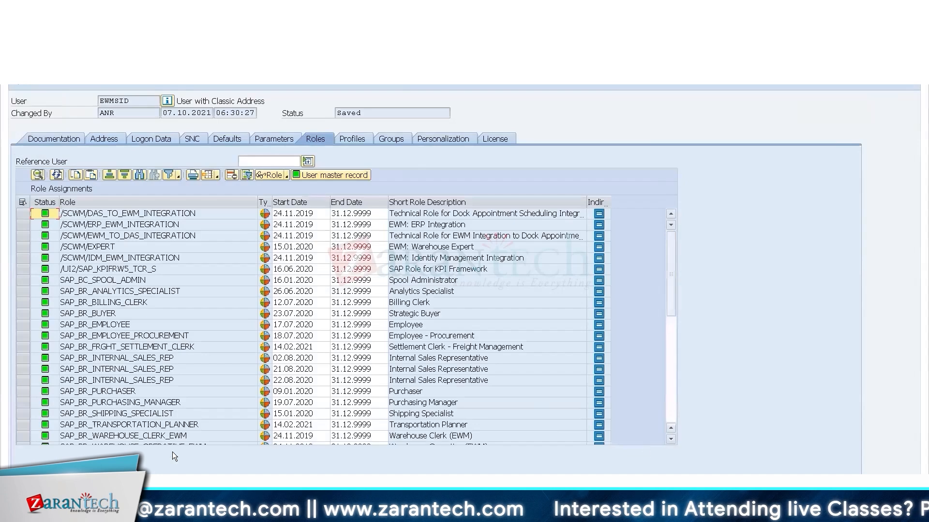
pyautogui.click(157, 441)
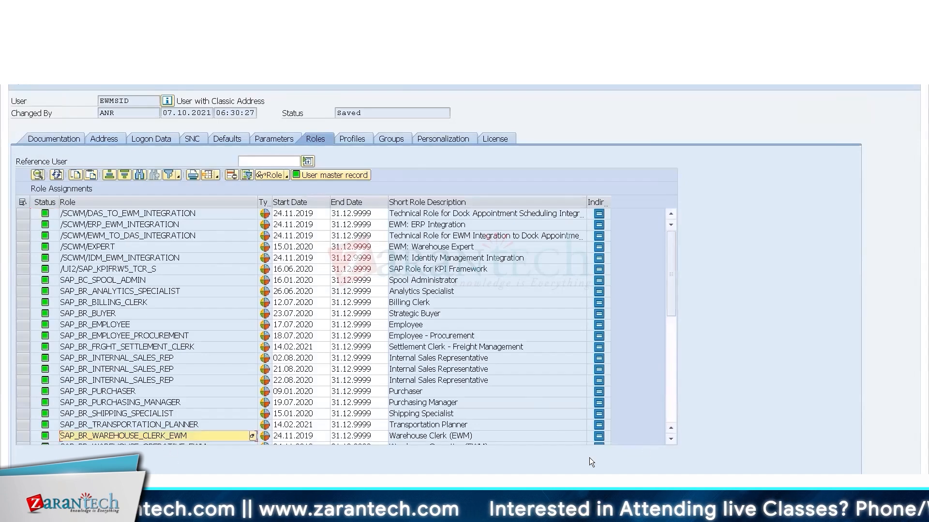
pyautogui.click(672, 441)
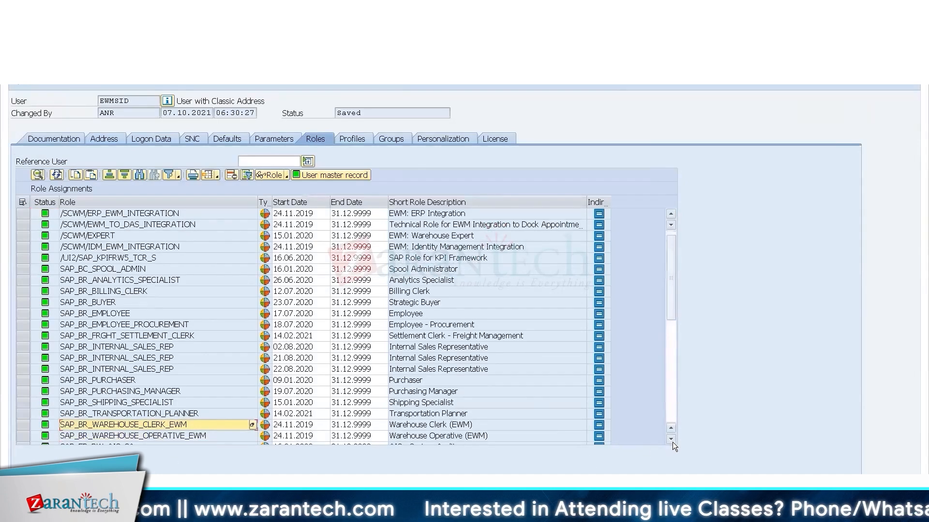
pyautogui.click(671, 441)
pyautogui.click(207, 391)
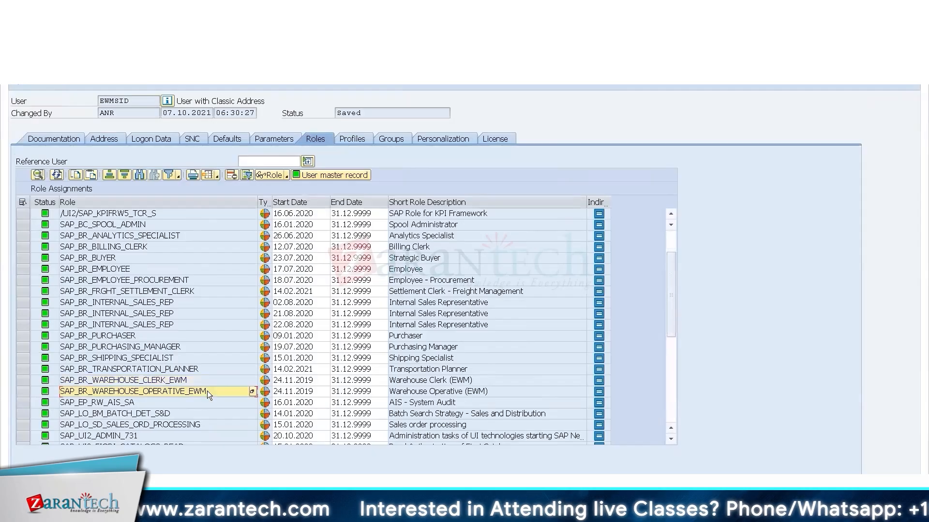
# - View the definition of SAP_BR_WAREHOUSE_OPERATIVE_EWM, then mark the warehouse operative and clerk rows in the user's role list
pyautogui.doubleClick(168, 382)
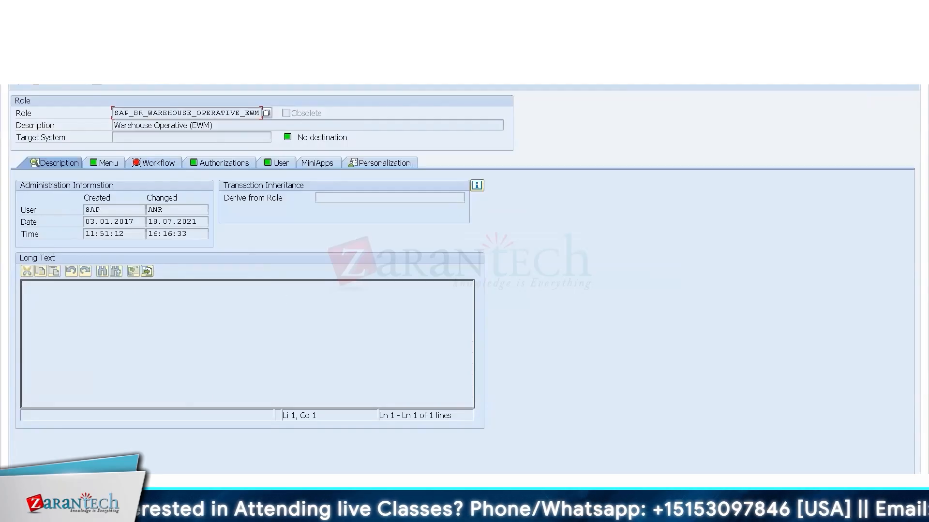
pyautogui.press('F3')
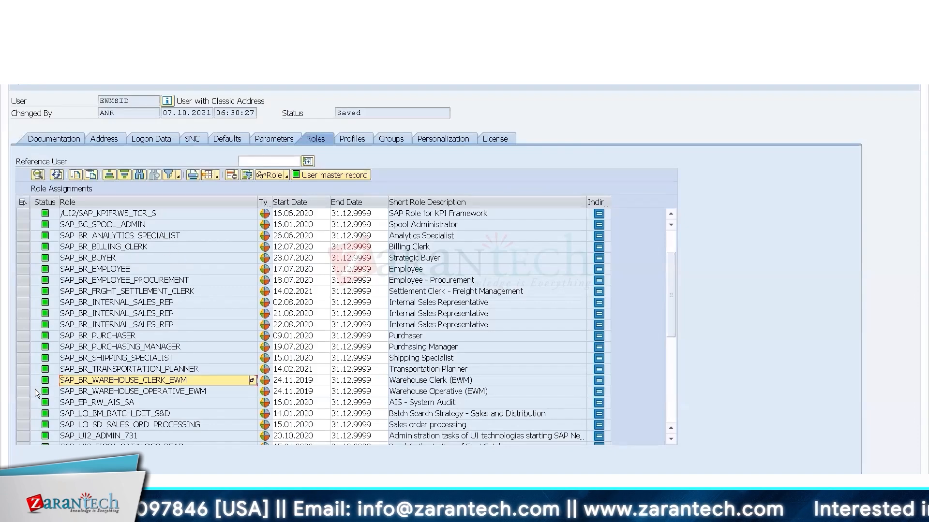
pyautogui.click(19, 391)
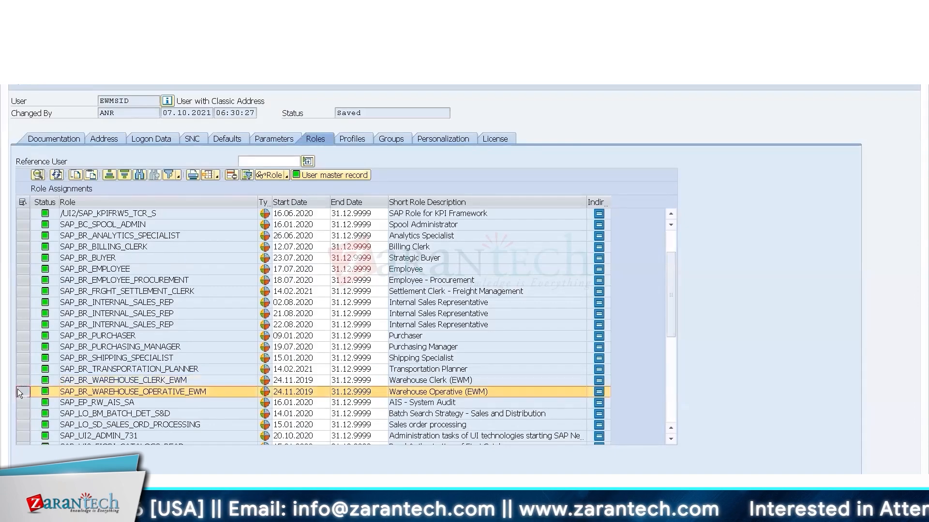
pyautogui.click(23, 381)
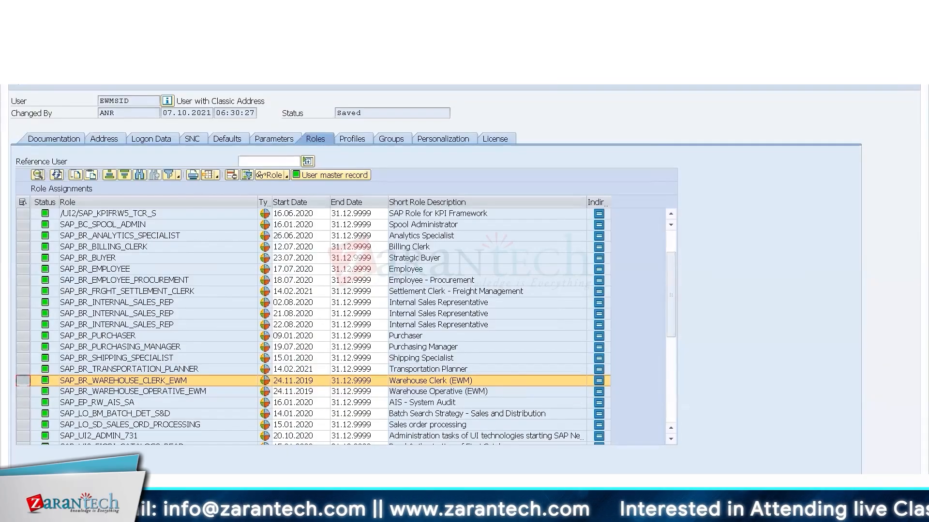
# - Leave the user maintenance and switch back to the Fiori launchpad
pyautogui.press('F3')
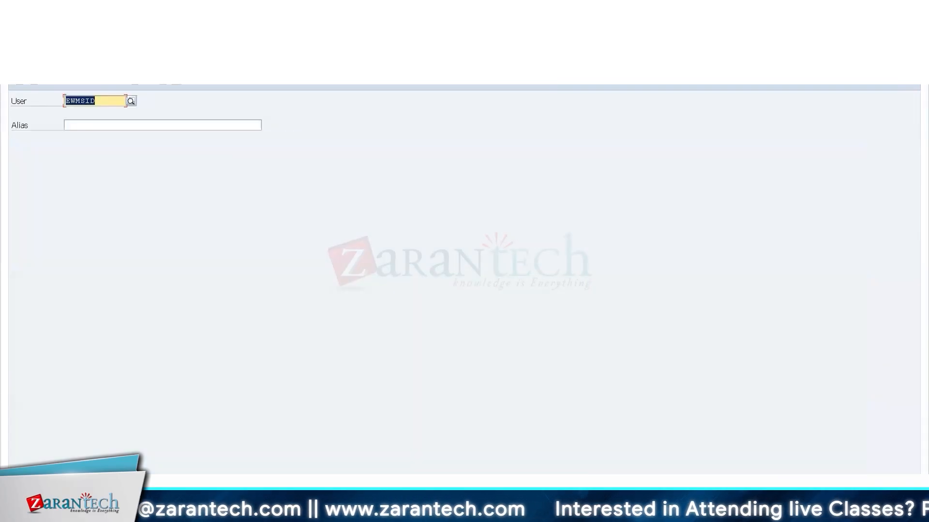
pyautogui.press('F3')
pyautogui.hotkey('alt', 'Tab')
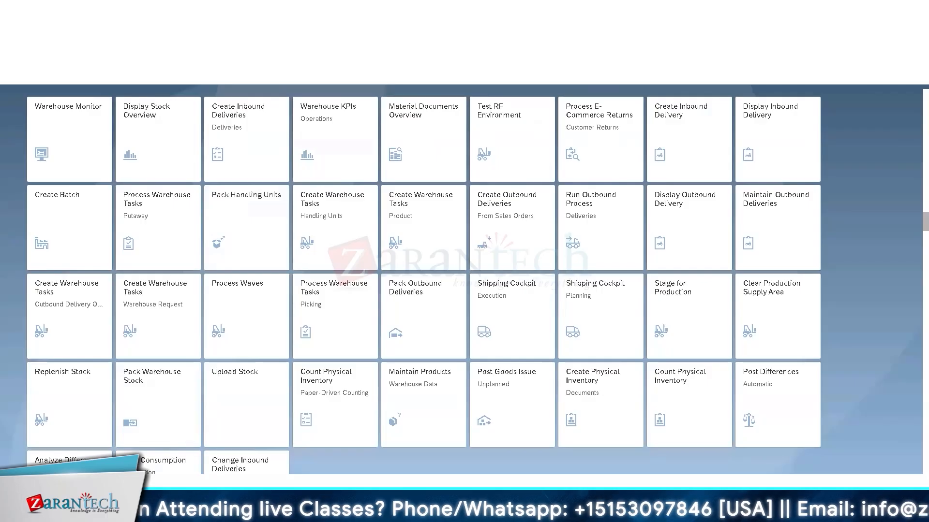
# - Switch to the SAP GUI Warehouse Monitor and expand the Alert node
pyautogui.moveTo(140, 511)
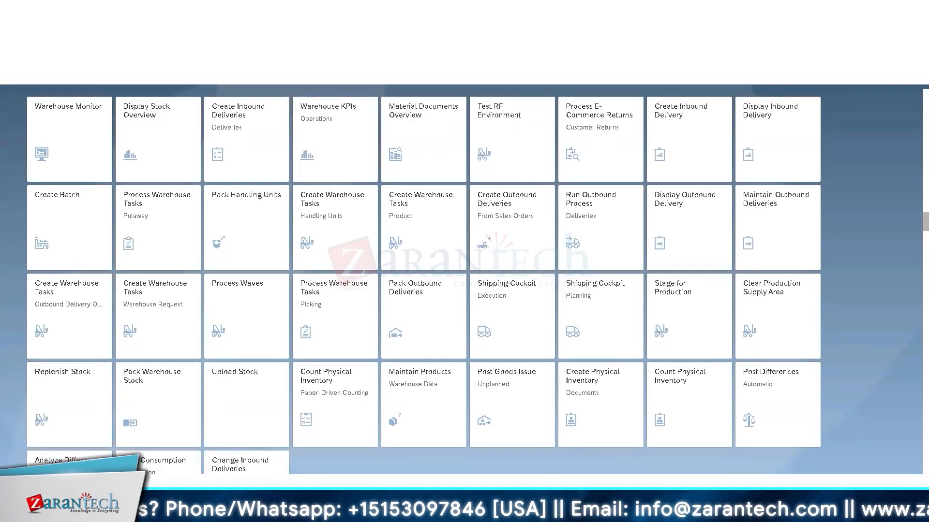
pyautogui.moveTo(140, 512)
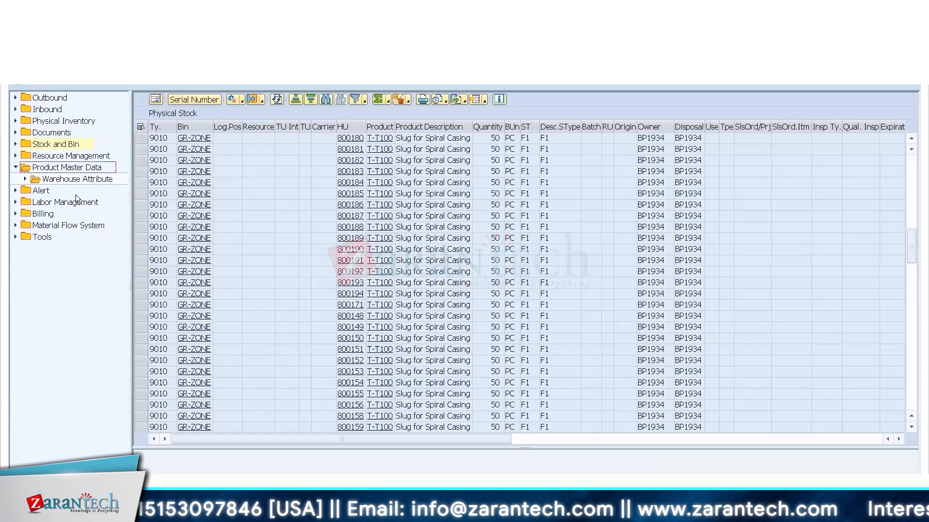
pyautogui.click(58, 206)
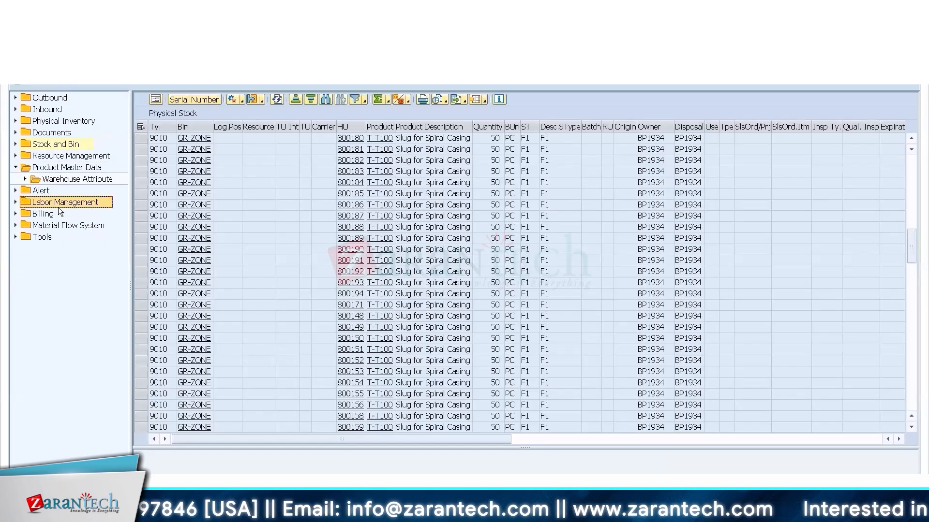
pyautogui.press('Down')
pyautogui.press('Down')
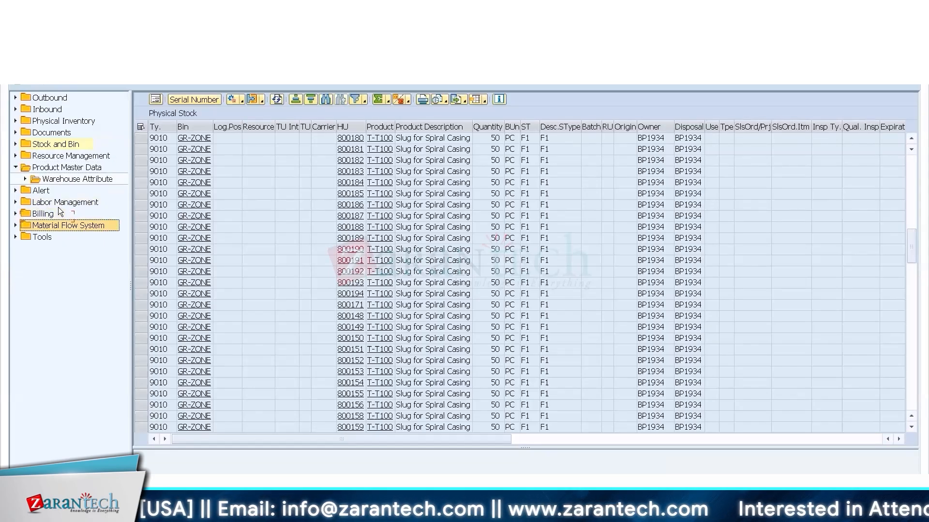
pyautogui.click(15, 190)
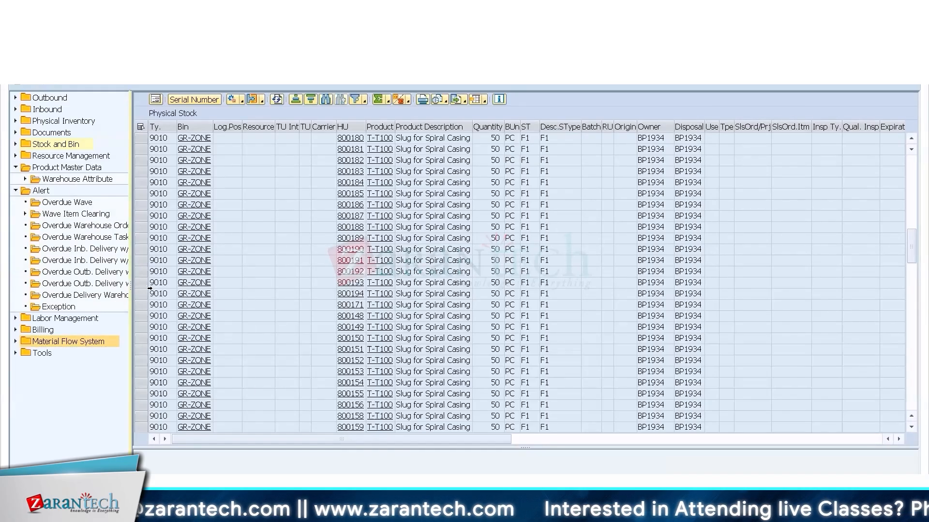
# - Adjust the width of the node tree beside the Physical Stock list
pyautogui.rightClick(129, 284)
pyautogui.click(129, 286)
pyautogui.moveTo(128, 285); pyautogui.dragTo(120, 286)
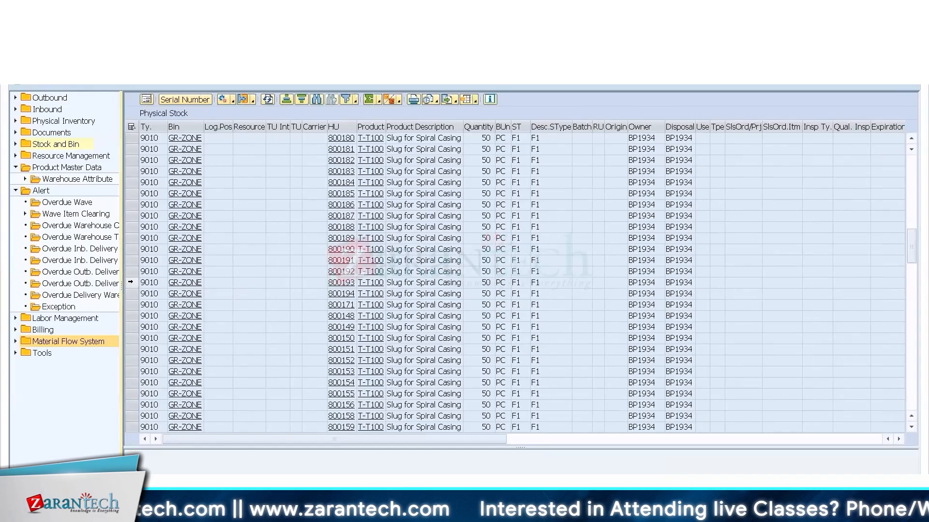
pyautogui.click(130, 282)
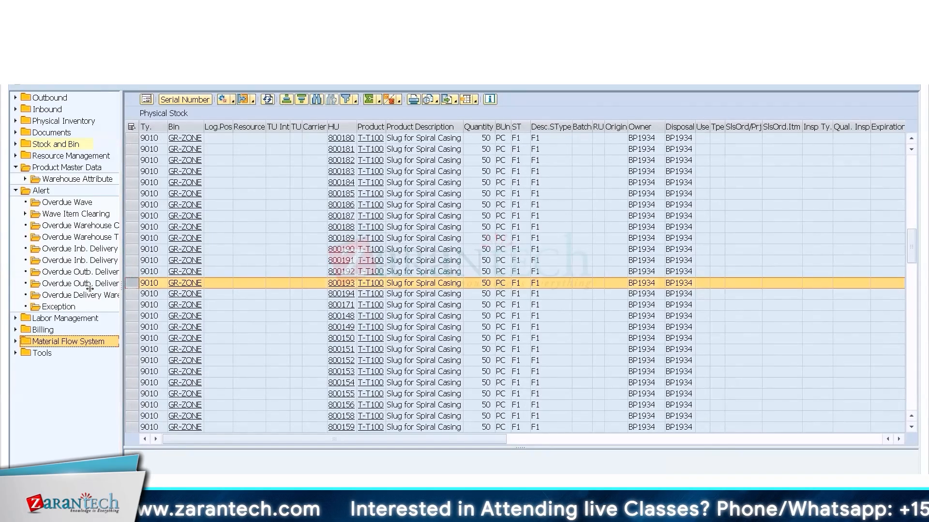
pyautogui.click(68, 307)
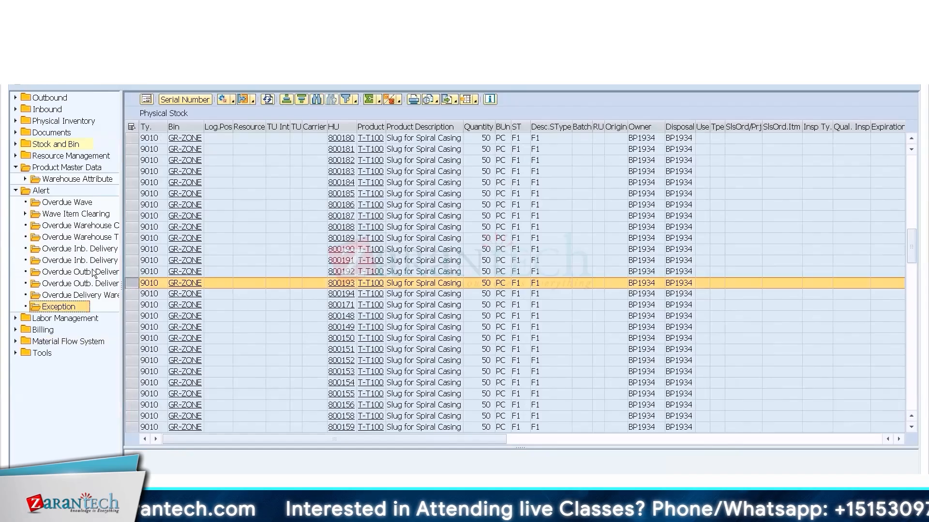
pyautogui.click(87, 238)
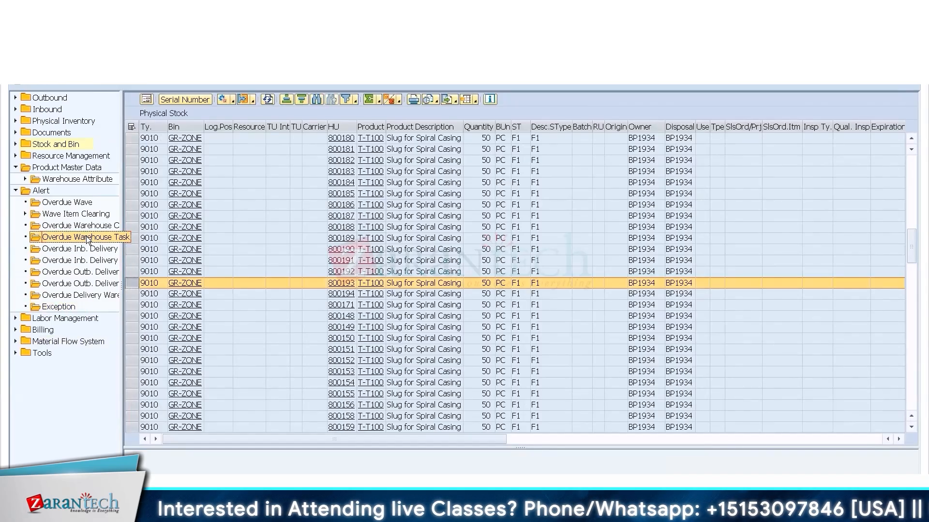
pyautogui.doubleClick(87, 238)
pyautogui.doubleClick(87, 238)
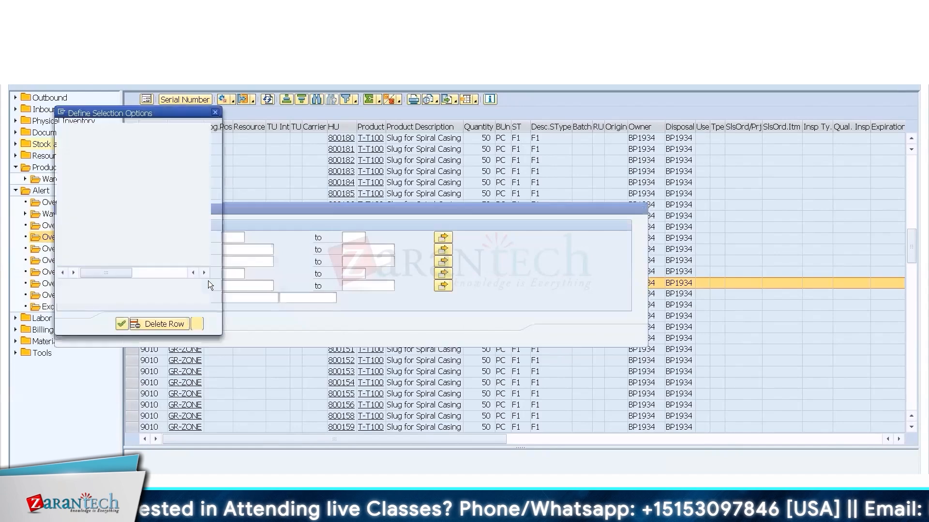
pyautogui.click(215, 113)
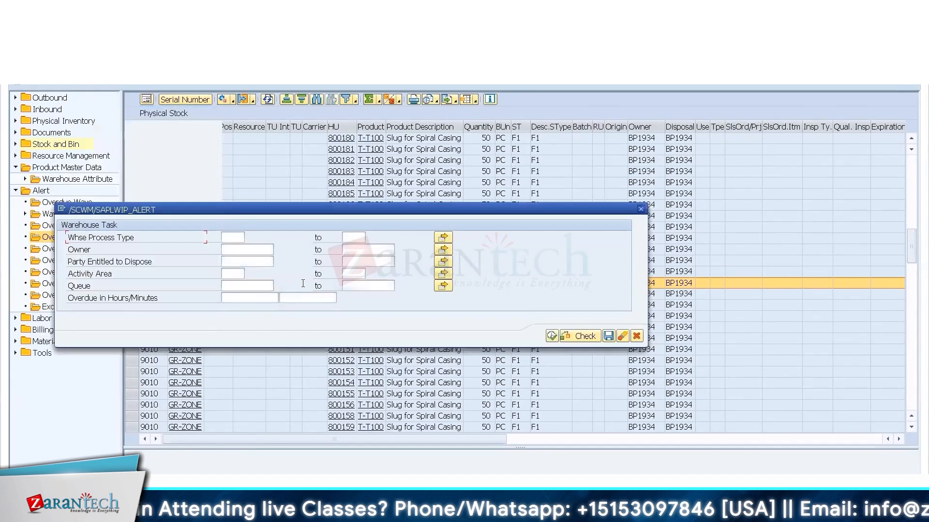
pyautogui.click(641, 210)
# - Expand the Tools node and display the Message Queue list with the default selection criteria
pyautogui.click(13, 353)
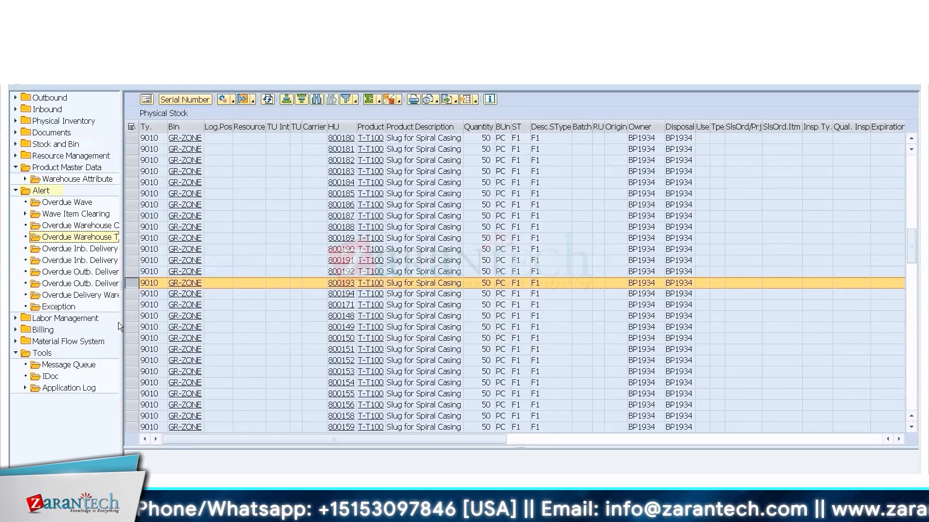
pyautogui.click(49, 366)
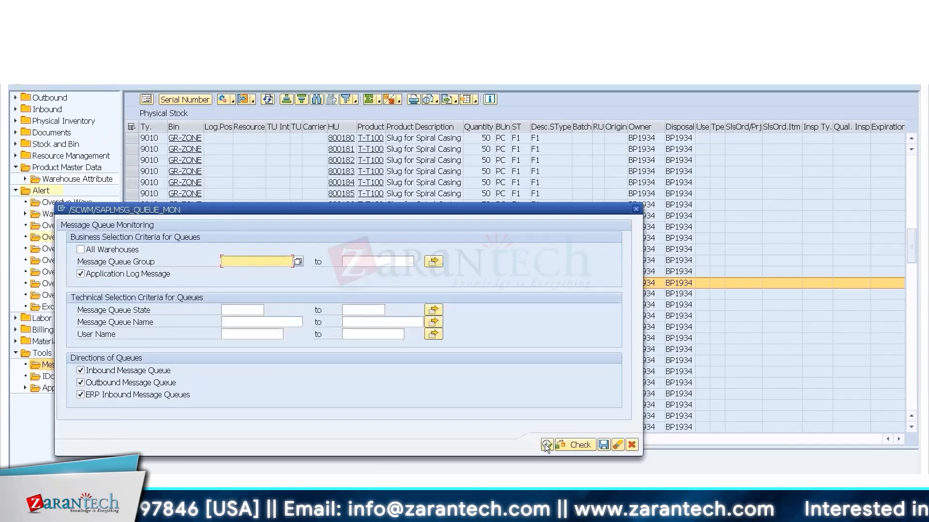
pyautogui.click(546, 444)
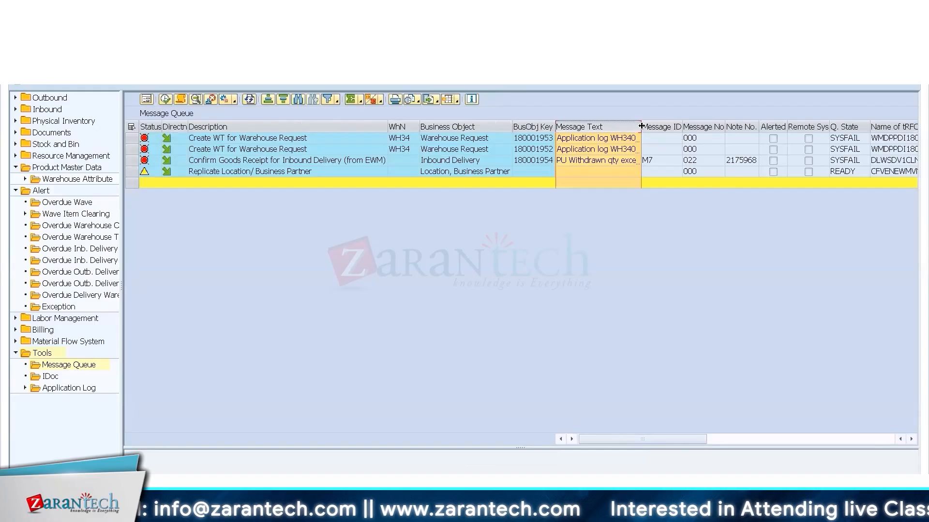
# - Widen the Message Text column of the Message Queue list to read more of the error texts
pyautogui.rightClick(692, 150)
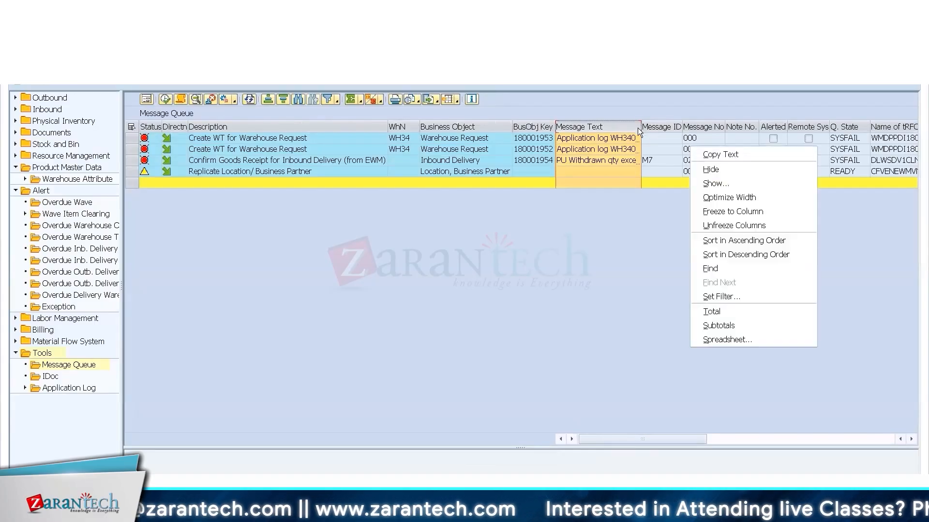
pyautogui.click(638, 128)
pyautogui.moveTo(640, 126); pyautogui.dragTo(756, 120)
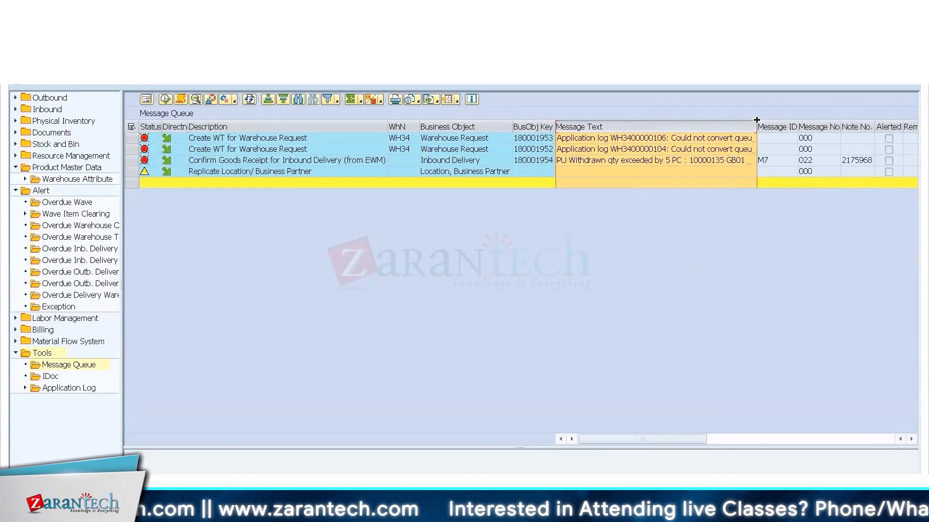
pyautogui.click(701, 161)
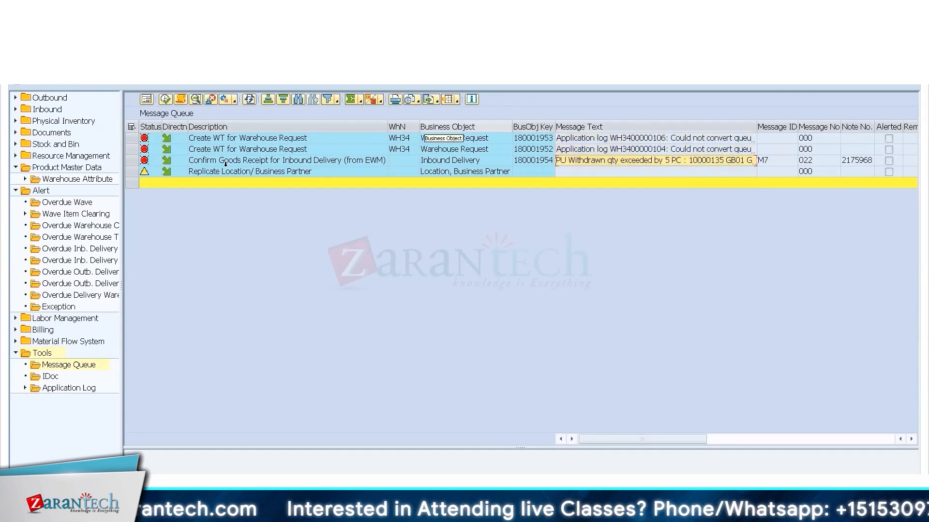
# - Select the Confirm Goods Receipt for Inbound Delivery (from EWM) queue entry and execute it
pyautogui.click(128, 163)
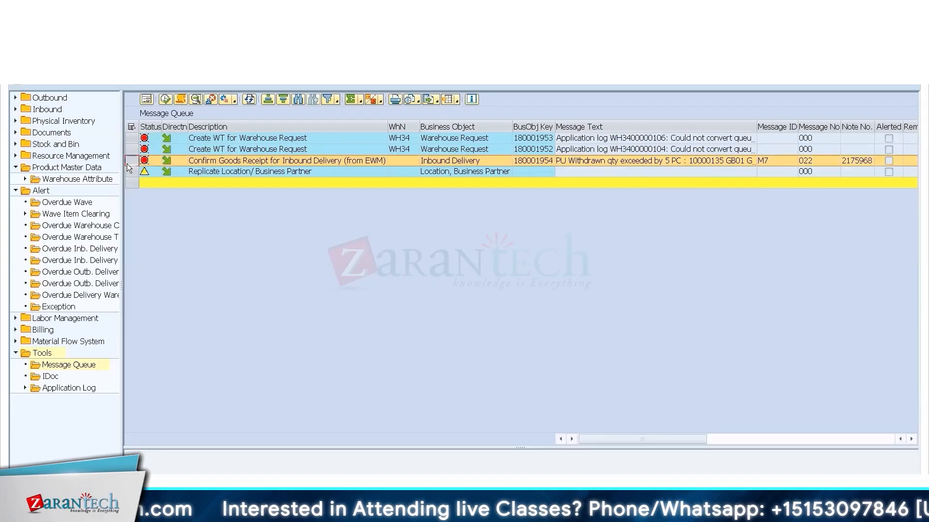
pyautogui.click(166, 99)
pyautogui.click(198, 223)
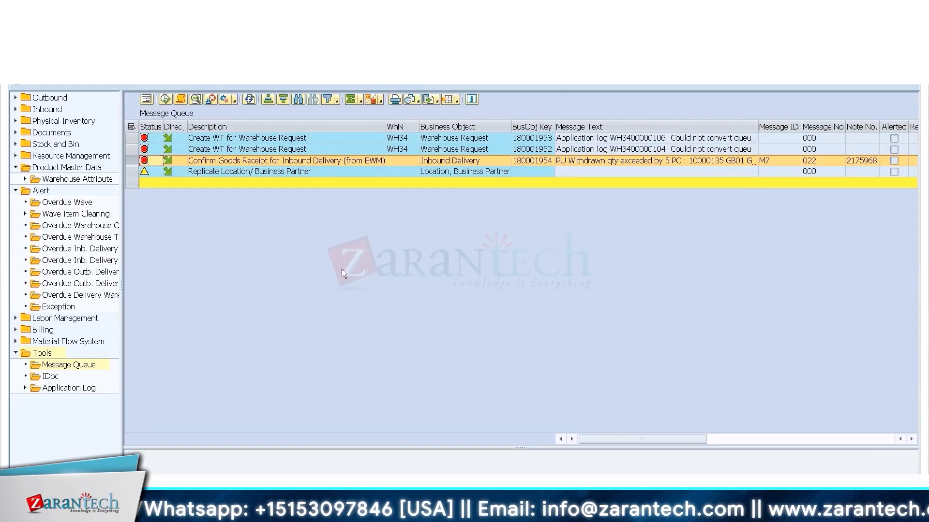
# - Run the Overdue Warehouse Task alert without selection criteria, and view the second overdue inbound delivery alert's selection criteria without running it
pyautogui.doubleClick(69, 236)
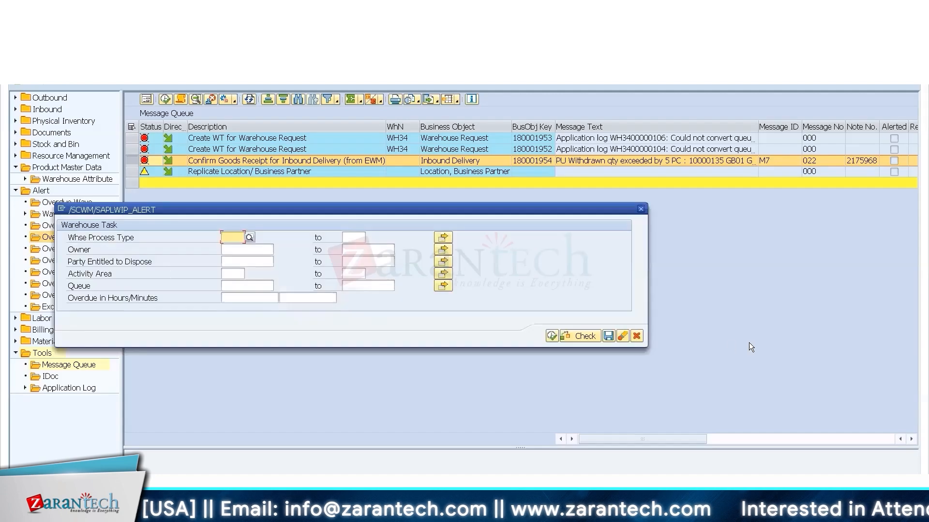
pyautogui.click(552, 336)
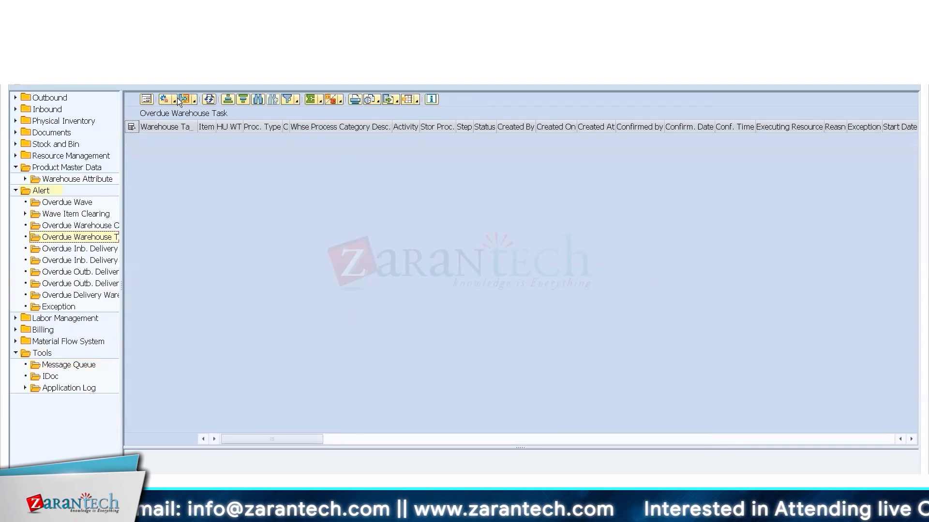
pyautogui.doubleClick(92, 261)
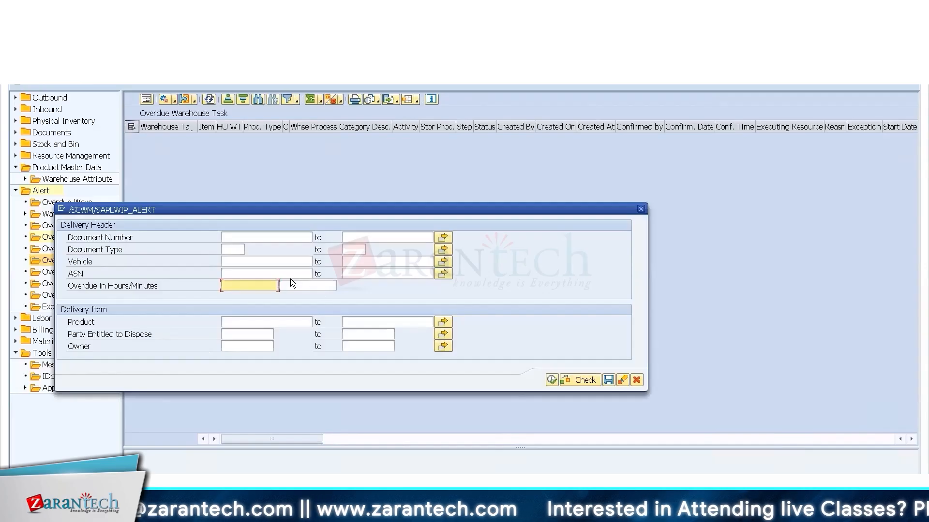
pyautogui.click(635, 380)
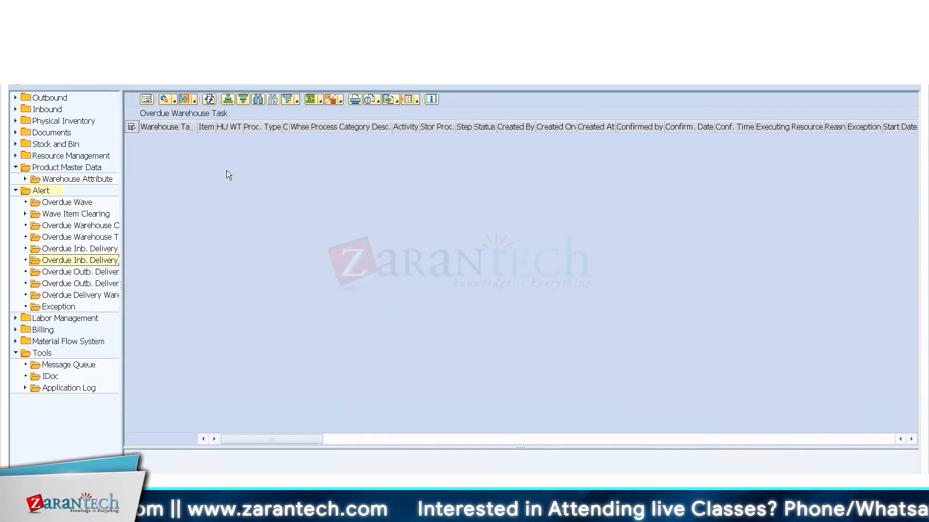